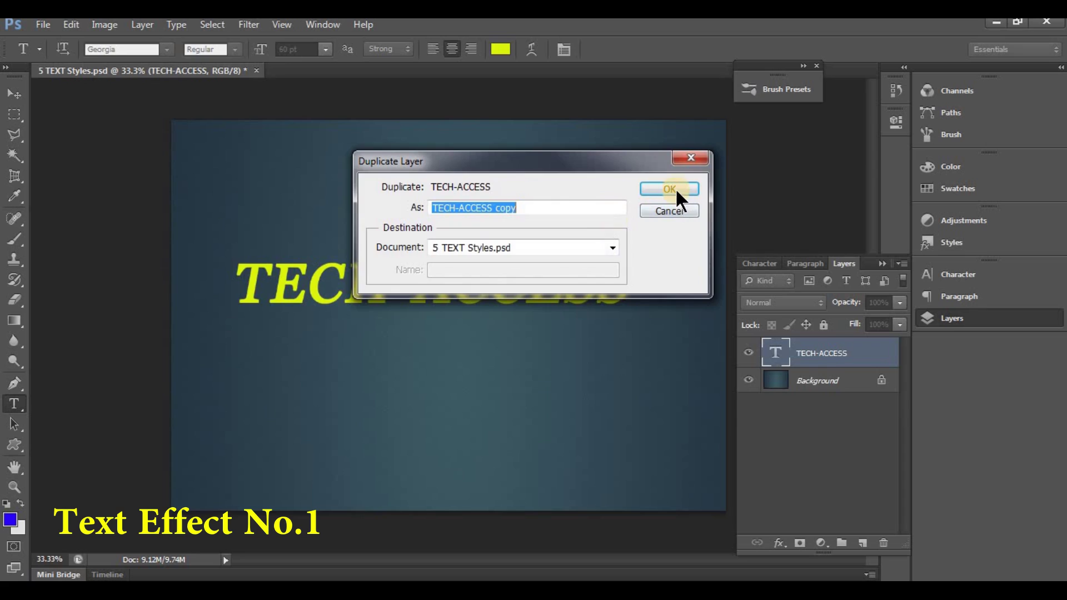
Duplicate the TECH-ACCESS text layer to create a TECH-ACCESS copy layer
{"action": "left_click", "coordinate": [672, 186]}
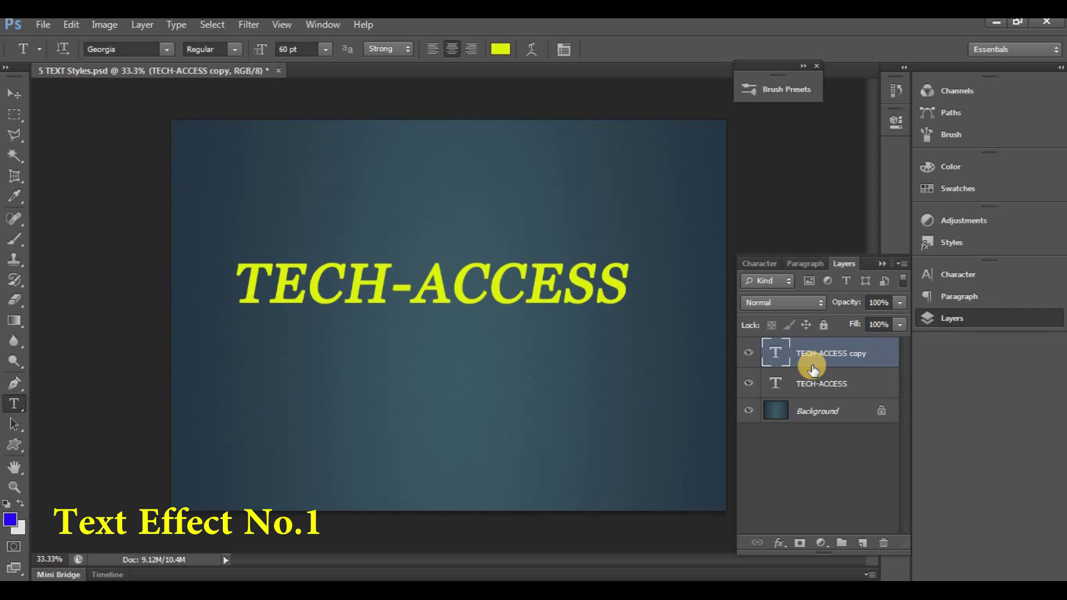
Flip the TECH-ACCESS copy vertically and position it just below the original as a reflection
{"action": "key", "text": "ctrl+t"}
{"action": "key", "text": "F7"}
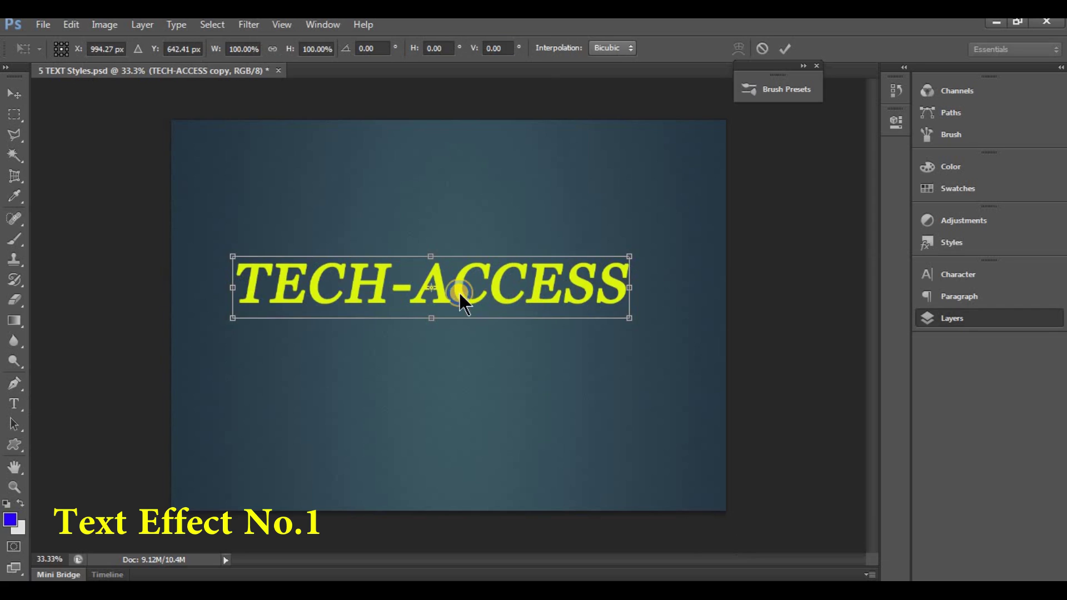
{"action": "right_click", "coordinate": [459, 293]}
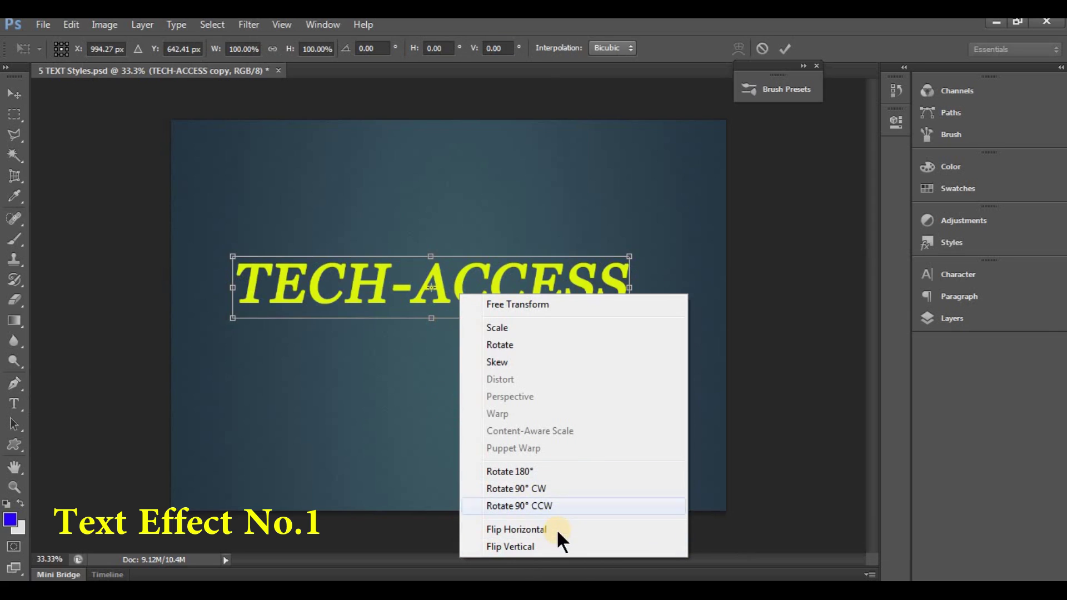
{"action": "left_click", "coordinate": [526, 546]}
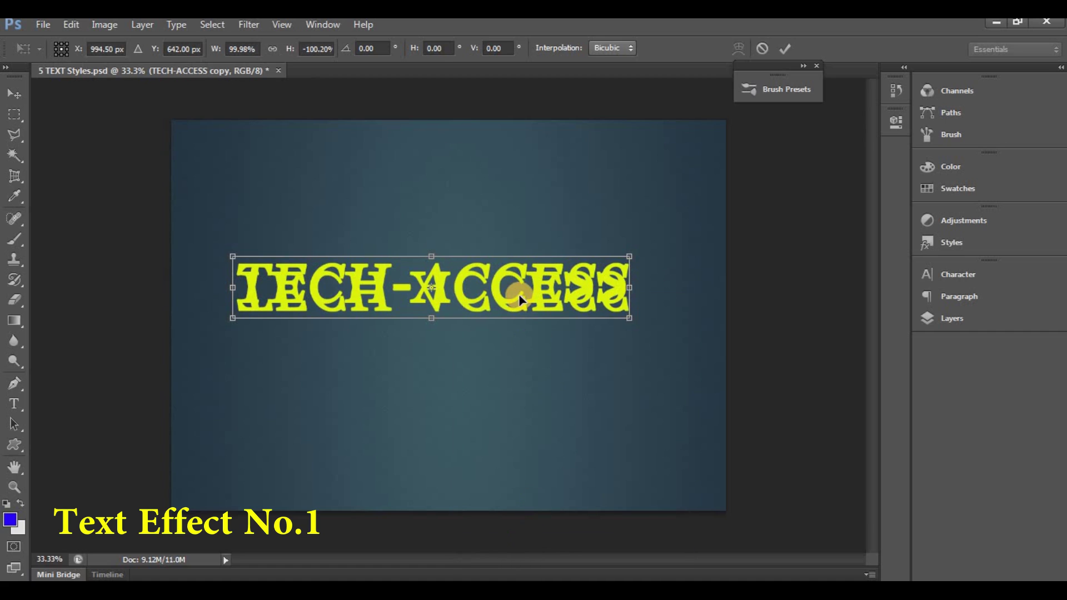
{"action": "left_click_drag", "start_coordinate": [519, 294], "coordinate": [520, 346]}
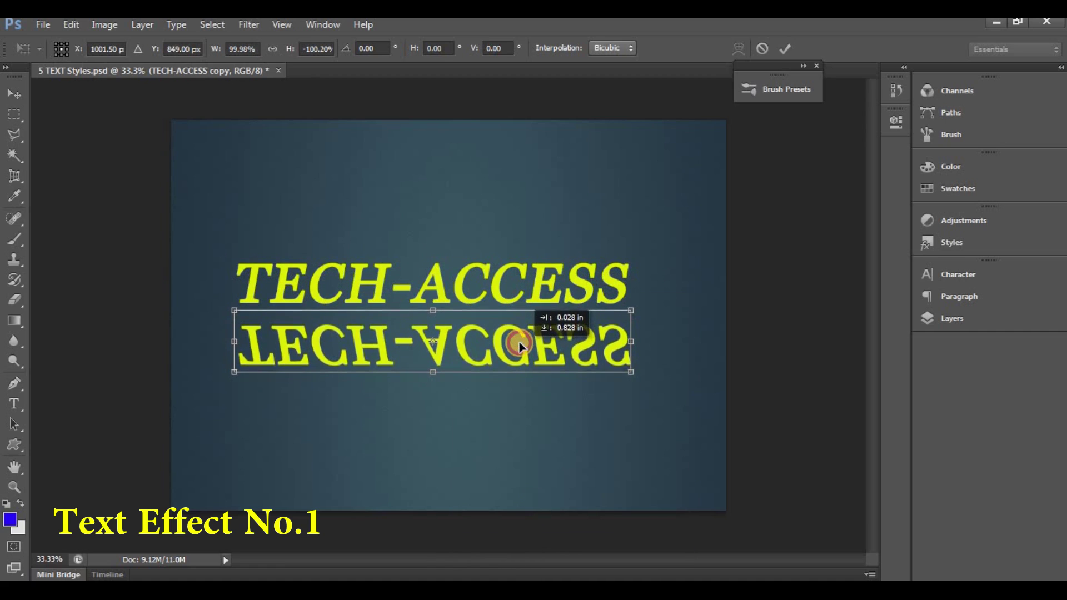
{"action": "left_click_drag", "start_coordinate": [520, 345], "coordinate": [521, 339]}
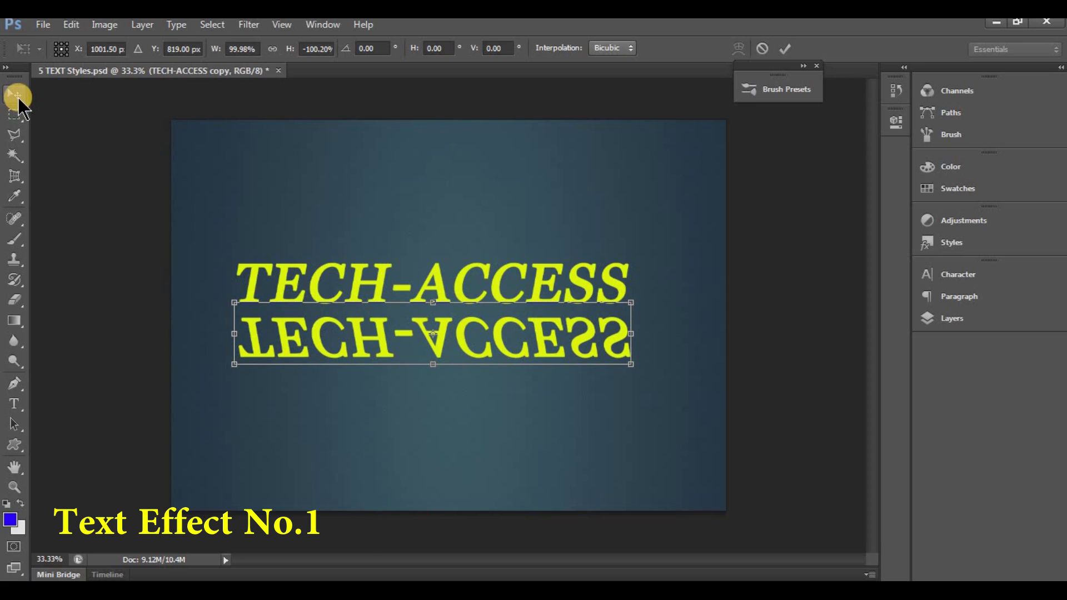
{"action": "left_click", "coordinate": [15, 94]}
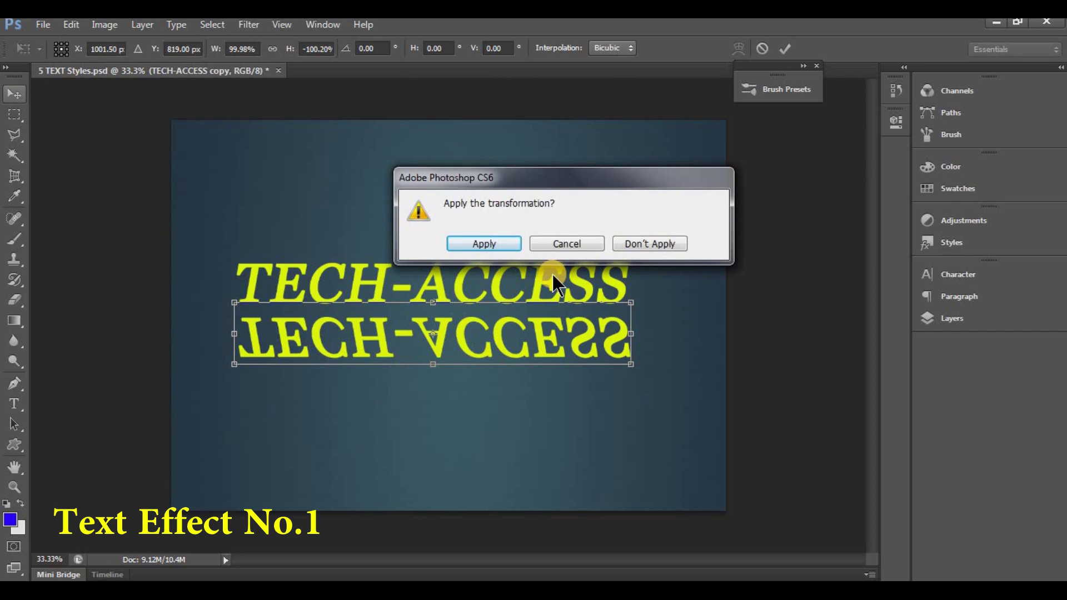
Commit the flip, set the reflection layer to 46% opacity, and rasterize its type
{"action": "left_click", "coordinate": [492, 242]}
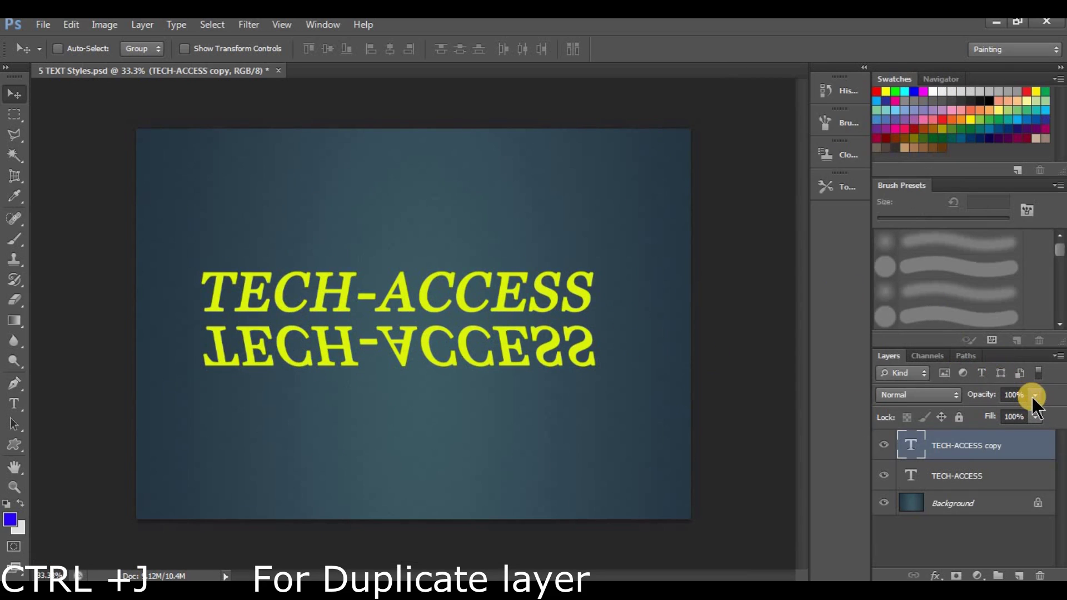
{"action": "left_click", "coordinate": [1033, 396]}
{"action": "mouse_move", "coordinate": [1033, 416]}
{"action": "left_mouse_down"}
{"action": "mouse_move", "coordinate": [988, 421]}
{"action": "mouse_move", "coordinate": [999, 420]}
{"action": "left_mouse_up"}
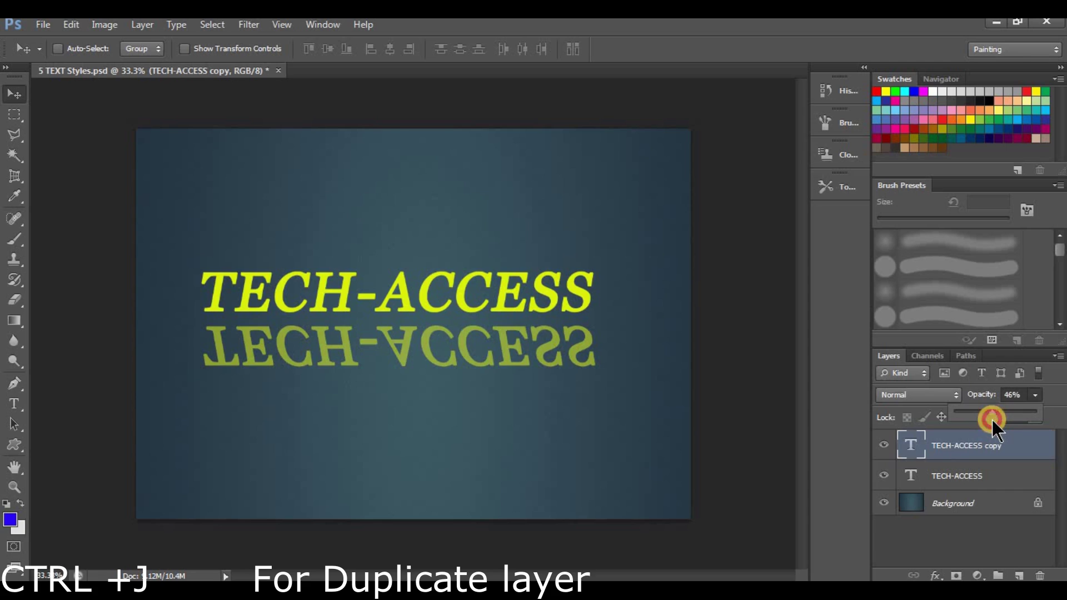
{"action": "right_click", "coordinate": [951, 446]}
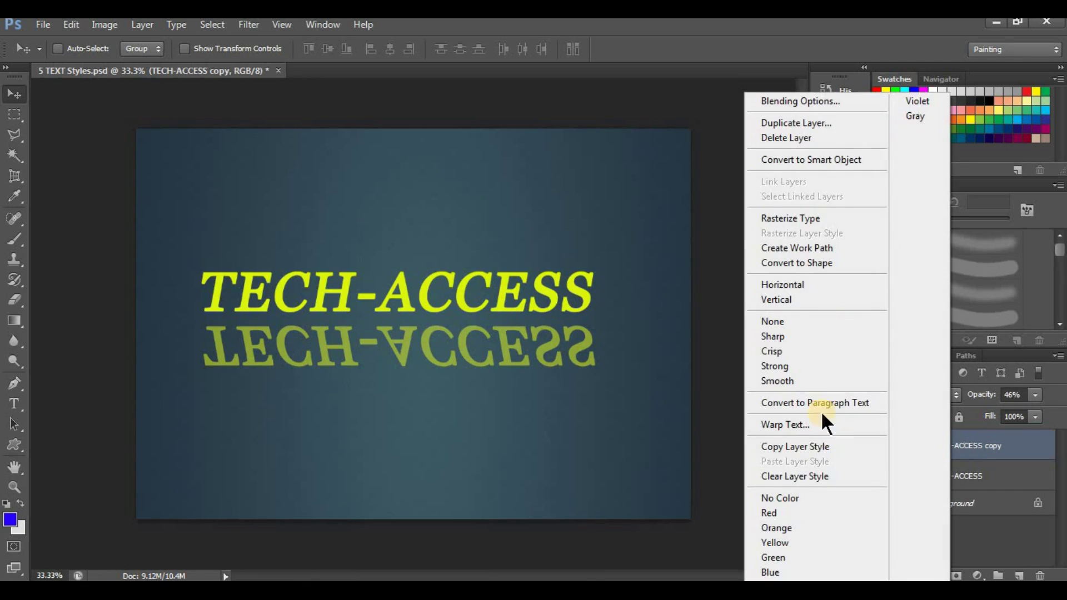
{"action": "left_click", "coordinate": [816, 218]}
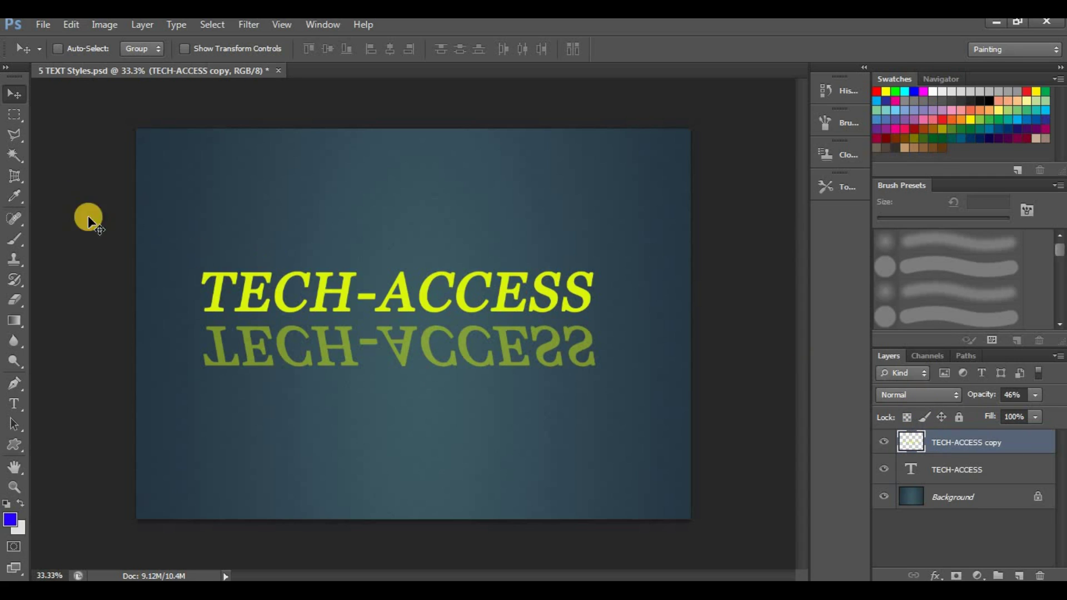
Try a 60 px soft round eraser stroke across the reflection, then undo it
{"action": "left_click", "coordinate": [18, 305]}
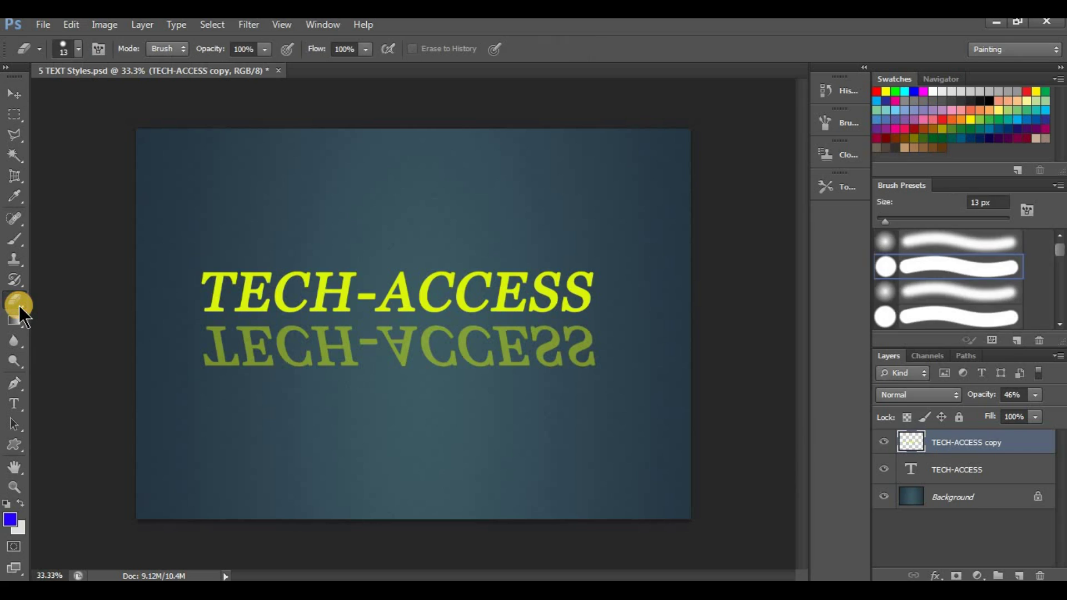
{"action": "left_click", "coordinate": [886, 241]}
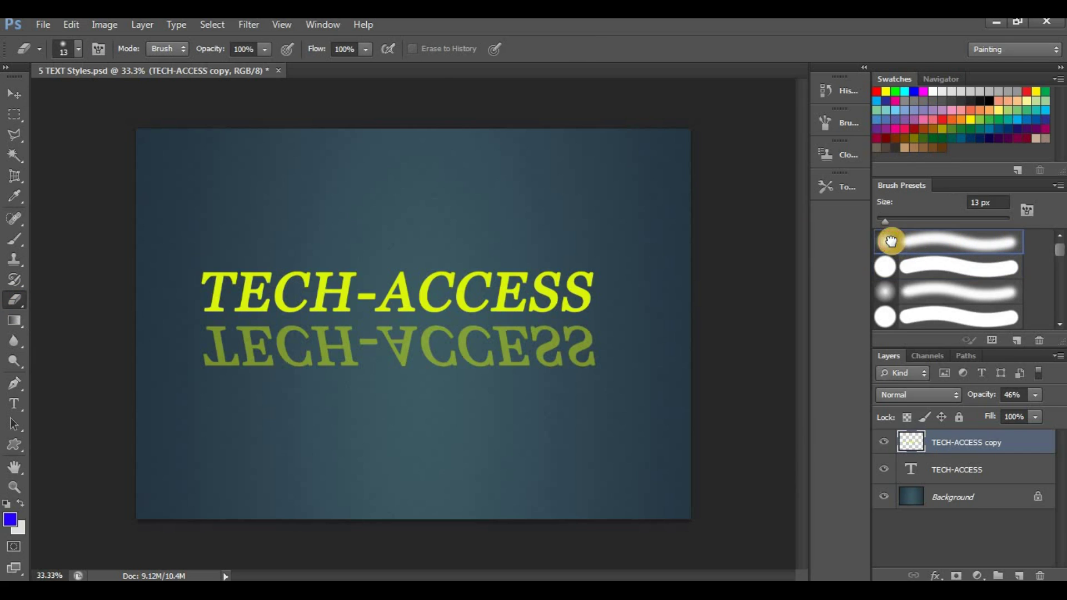
{"action": "left_click", "coordinate": [80, 49]}
{"action": "left_click_drag", "start_coordinate": [36, 99], "coordinate": [68, 99]}
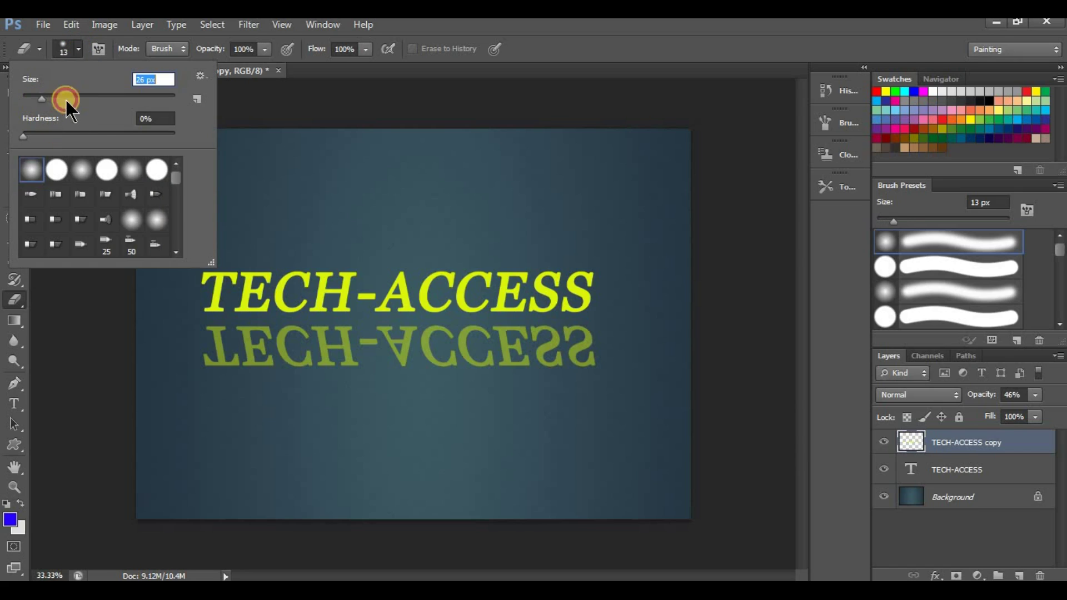
{"action": "mouse_move", "coordinate": [203, 362]}
{"action": "left_mouse_down"}
{"action": "mouse_move", "coordinate": [465, 364]}
{"action": "mouse_move", "coordinate": [188, 360]}
{"action": "mouse_move", "coordinate": [612, 354]}
{"action": "left_mouse_up"}
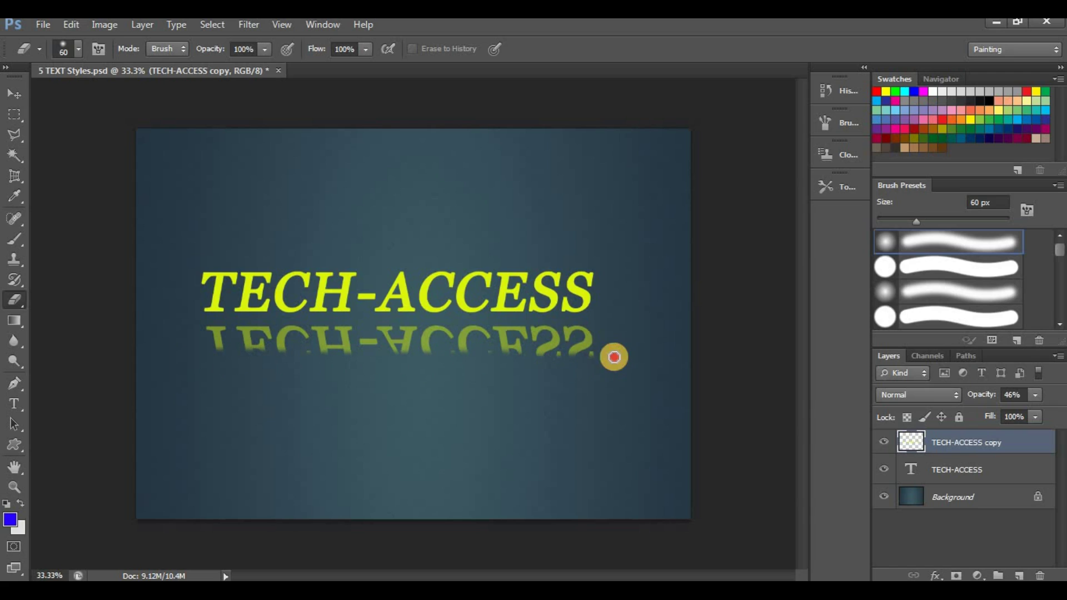
{"action": "key", "text": "ctrl+z"}
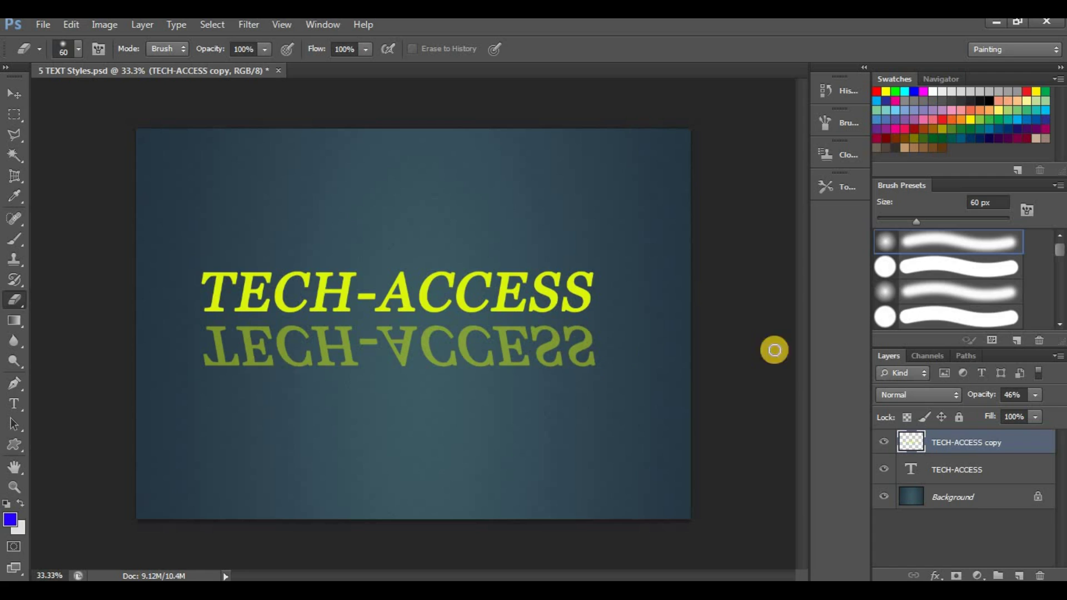
Set a soft round 81 px eraser with 0% hardness and fade out the reflection's bottom
{"action": "left_click", "coordinate": [44, 76]}
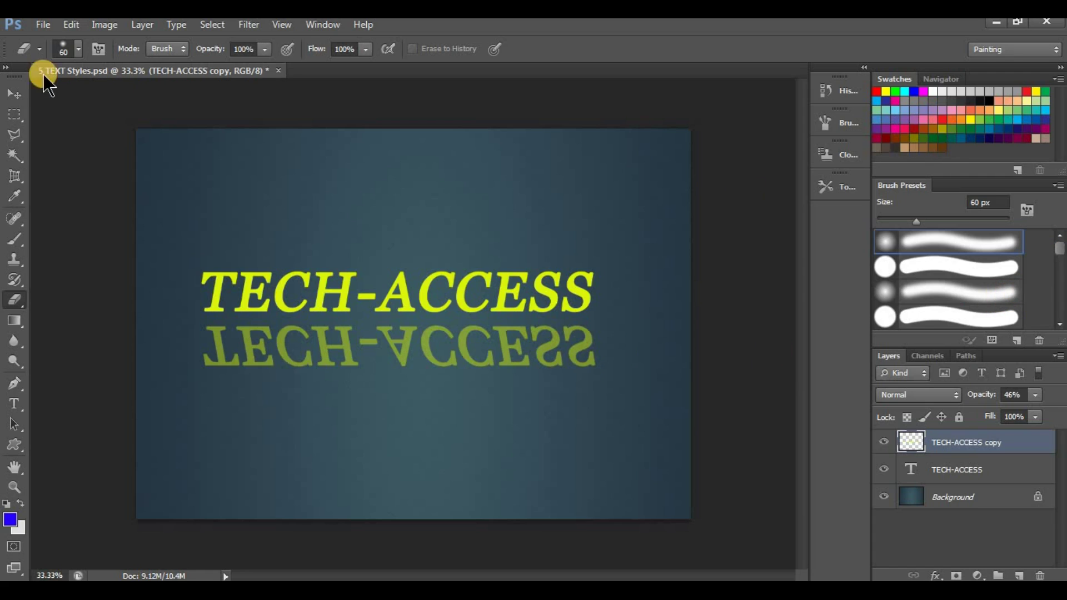
{"action": "left_click", "coordinate": [79, 51]}
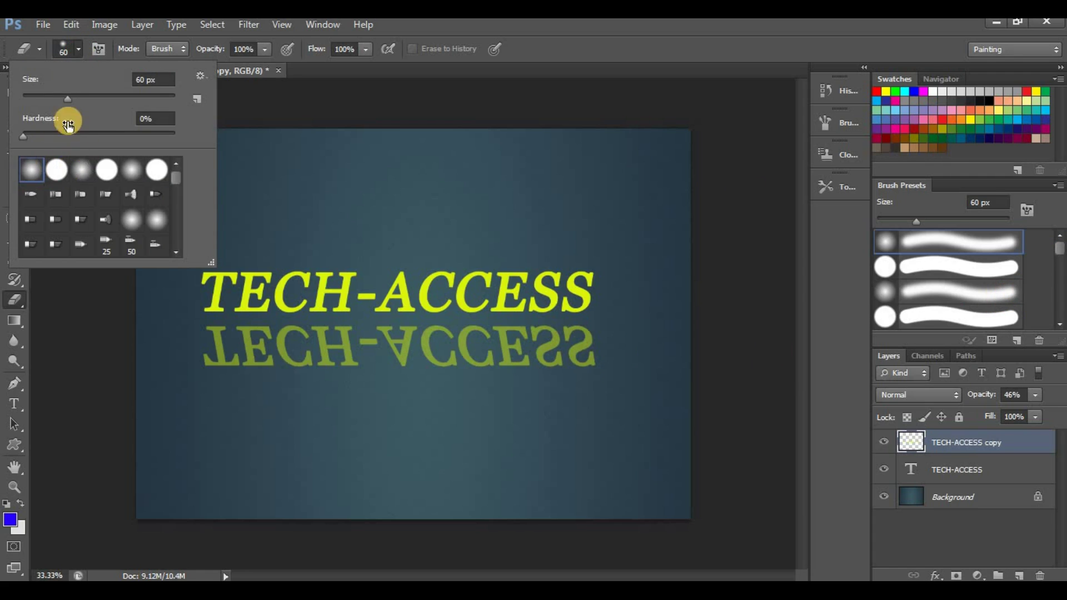
{"action": "left_click_drag", "start_coordinate": [29, 133], "coordinate": [85, 139]}
{"action": "scroll", "coordinate": [176, 187], "scroll_direction": "down", "scroll_amount": 2}
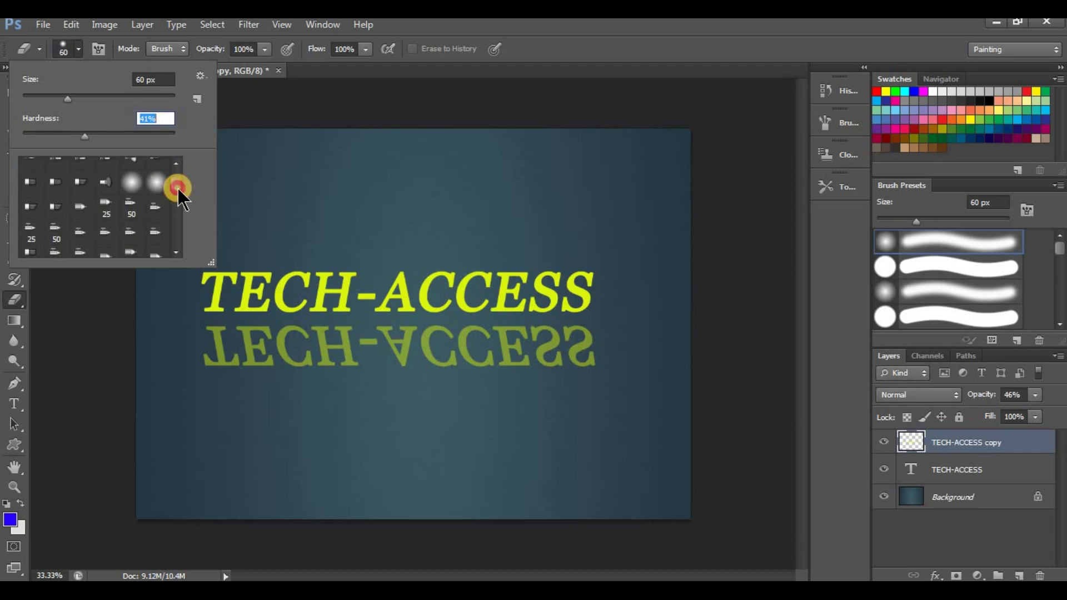
{"action": "left_click", "coordinate": [133, 181]}
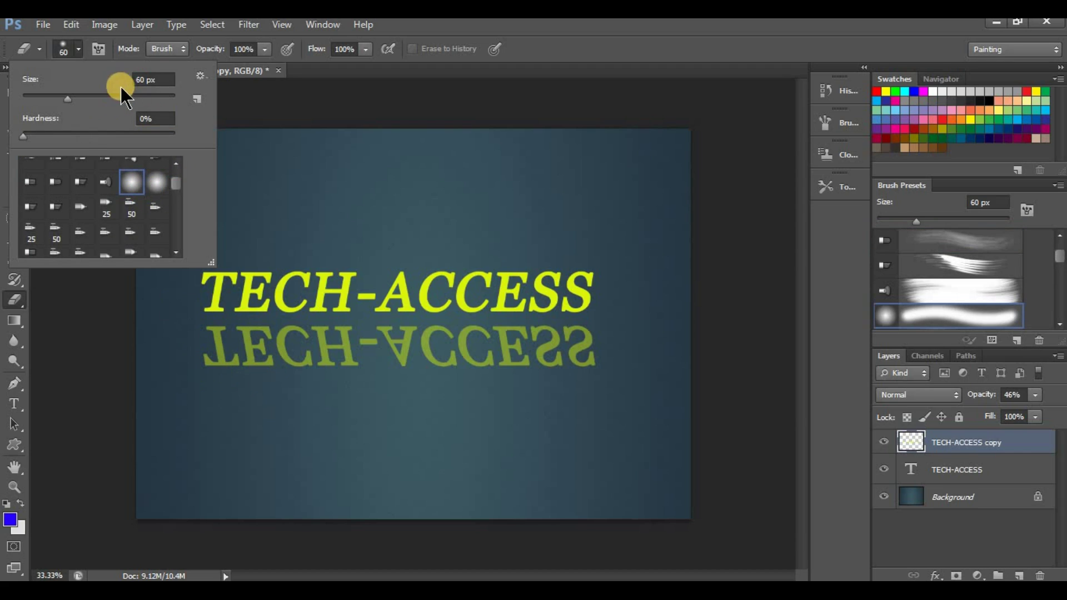
{"action": "left_click_drag", "start_coordinate": [77, 101], "coordinate": [90, 101]}
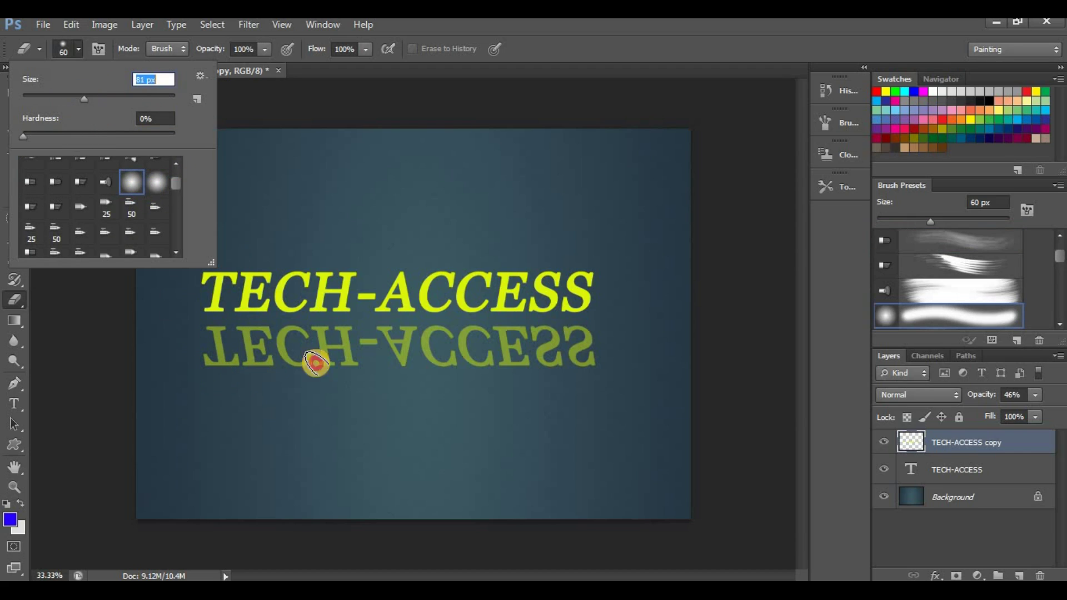
{"action": "left_click", "coordinate": [210, 368]}
{"action": "left_click_drag", "start_coordinate": [210, 366], "coordinate": [454, 364]}
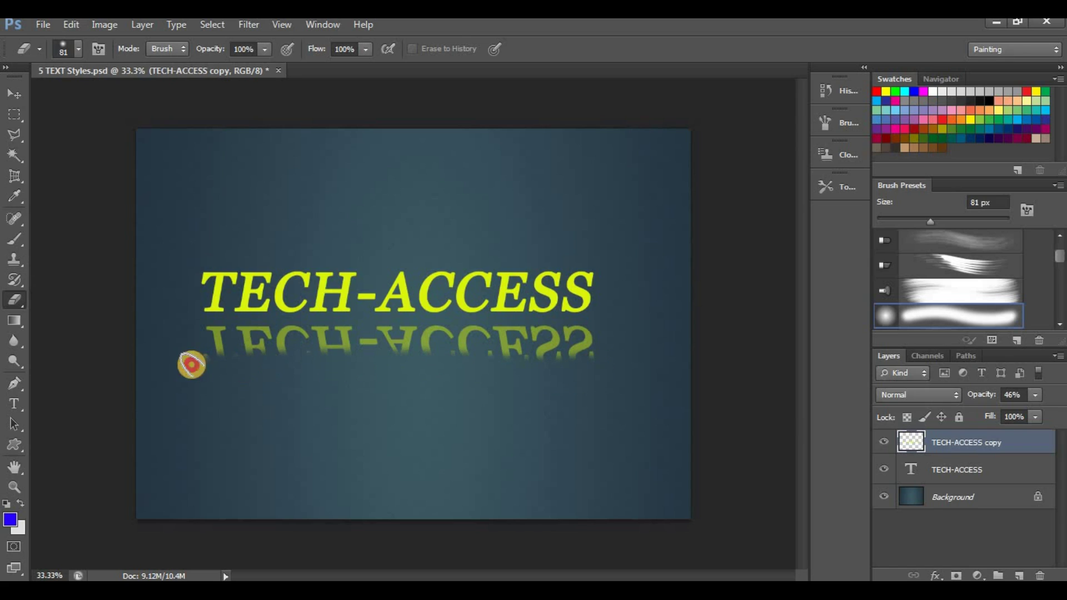
{"action": "left_click_drag", "start_coordinate": [190, 364], "coordinate": [583, 362]}
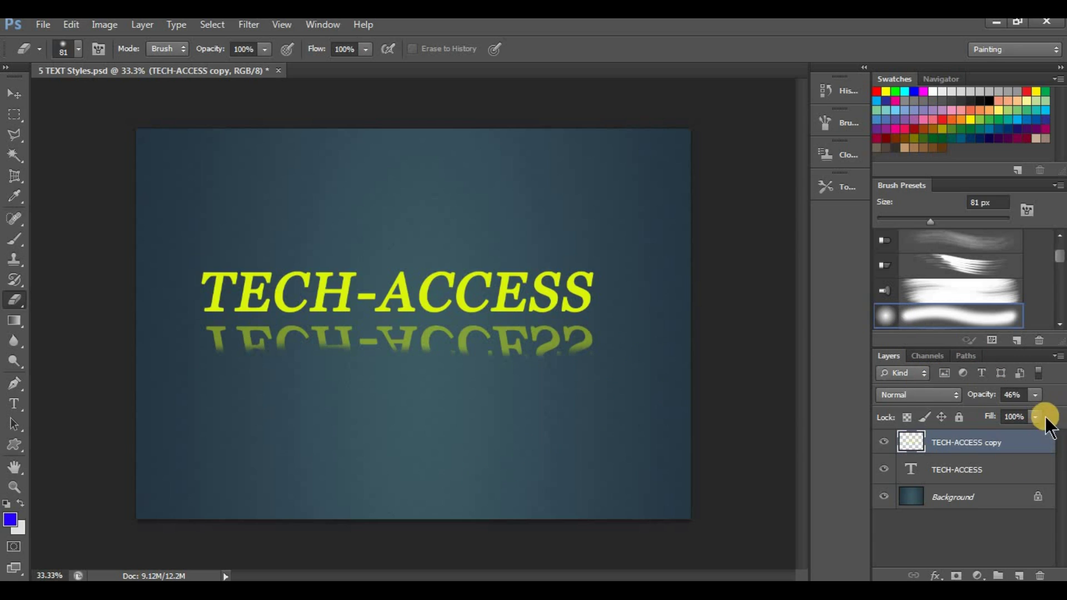
Lower the reflection layer to 15% opacity and erase more of its lower edge
{"action": "left_click", "coordinate": [1036, 395]}
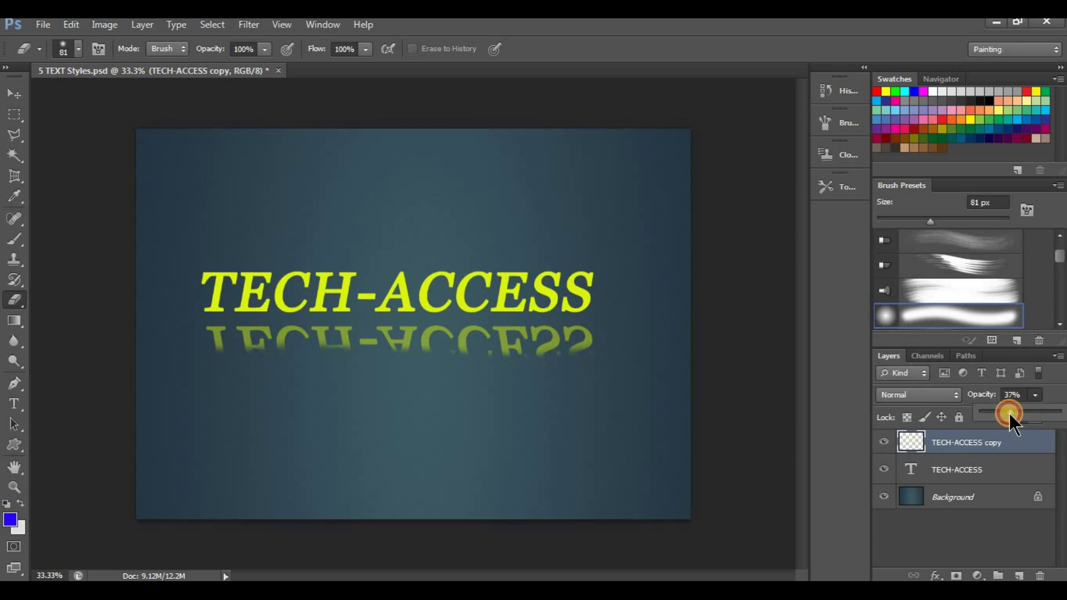
{"action": "left_click_drag", "start_coordinate": [1009, 414], "coordinate": [989, 413]}
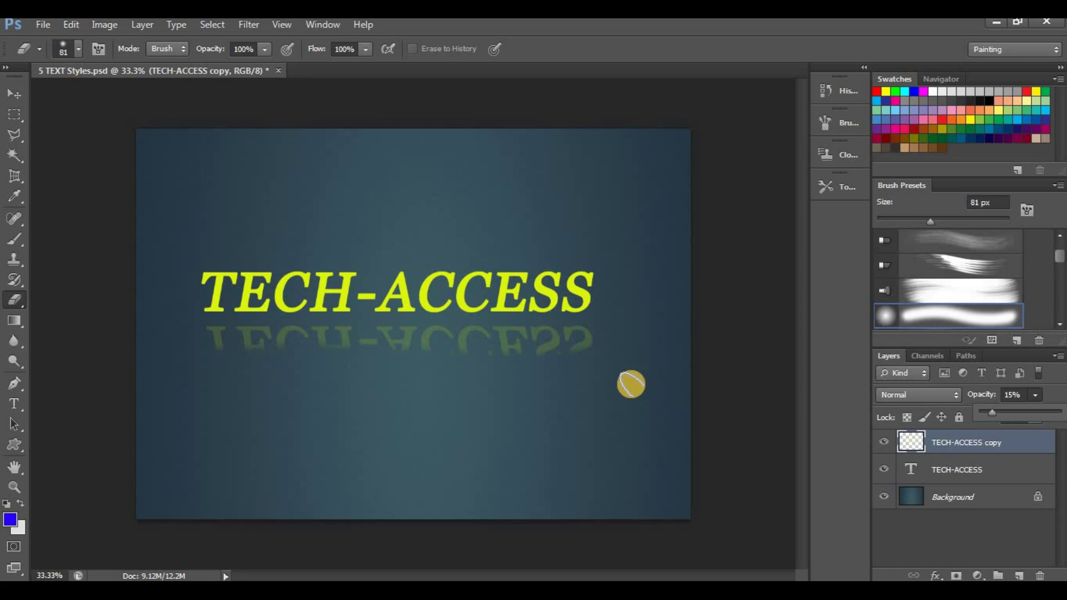
{"action": "mouse_move", "coordinate": [631, 384]}
{"action": "left_mouse_down"}
{"action": "mouse_move", "coordinate": [576, 365]}
{"action": "mouse_move", "coordinate": [508, 362]}
{"action": "left_mouse_up"}
{"action": "mouse_move", "coordinate": [639, 352]}
{"action": "left_mouse_down"}
{"action": "mouse_move", "coordinate": [565, 362]}
{"action": "mouse_move", "coordinate": [205, 352]}
{"action": "mouse_move", "coordinate": [605, 352]}
{"action": "left_mouse_up"}
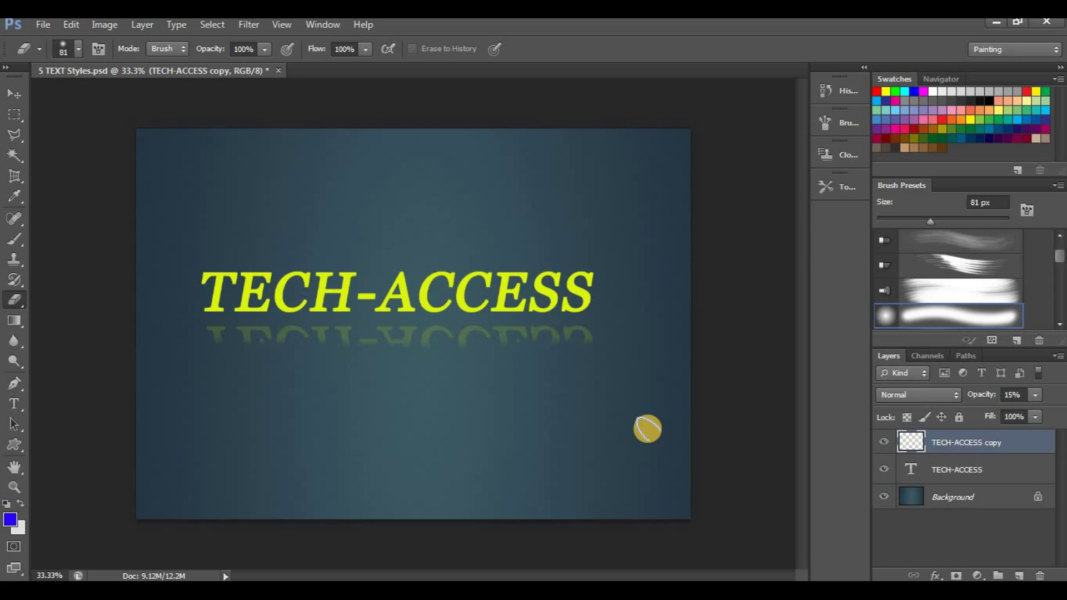
{"action": "key", "text": "ctrl+minus"}
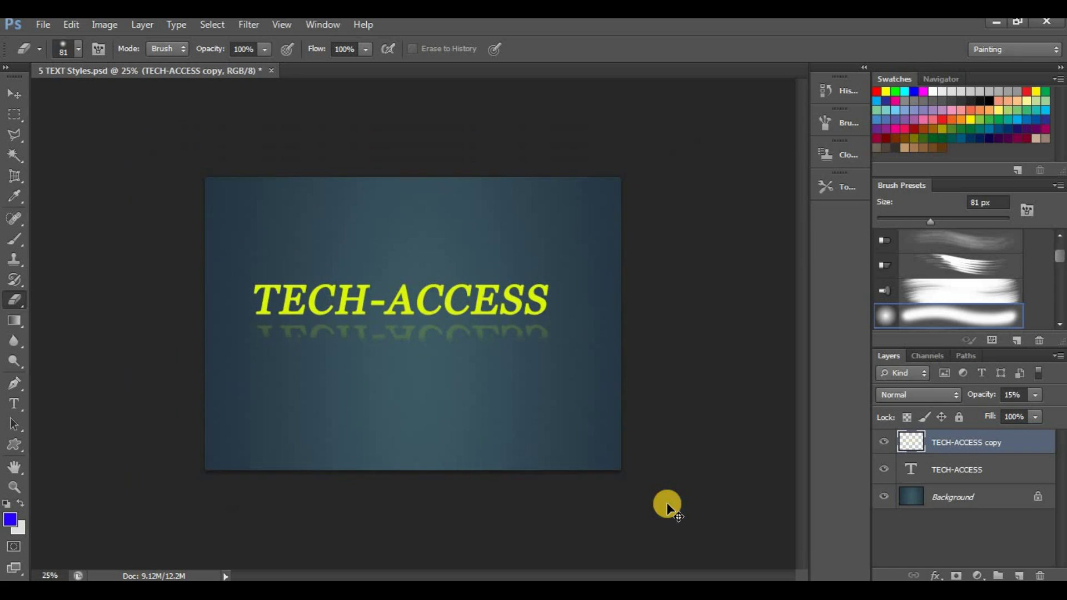
{"action": "key", "text": "ctrl+minus"}
{"action": "key", "text": "ctrl+minus"}
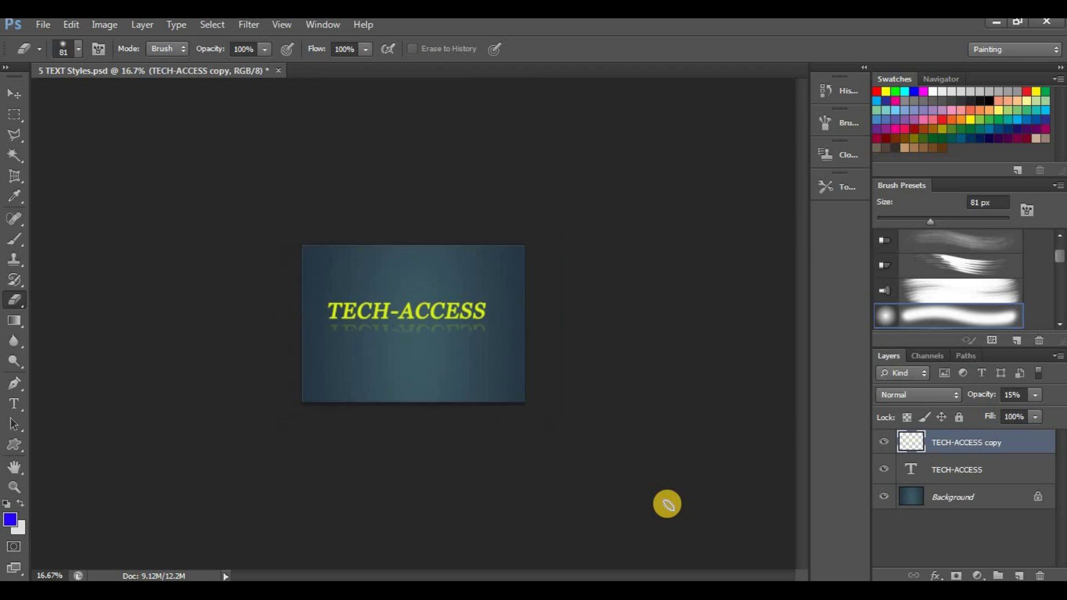
{"action": "key", "text": "ctrl+plus"}
{"action": "key", "text": "ctrl+plus"}
{"action": "key", "text": "ctrl+plus"}
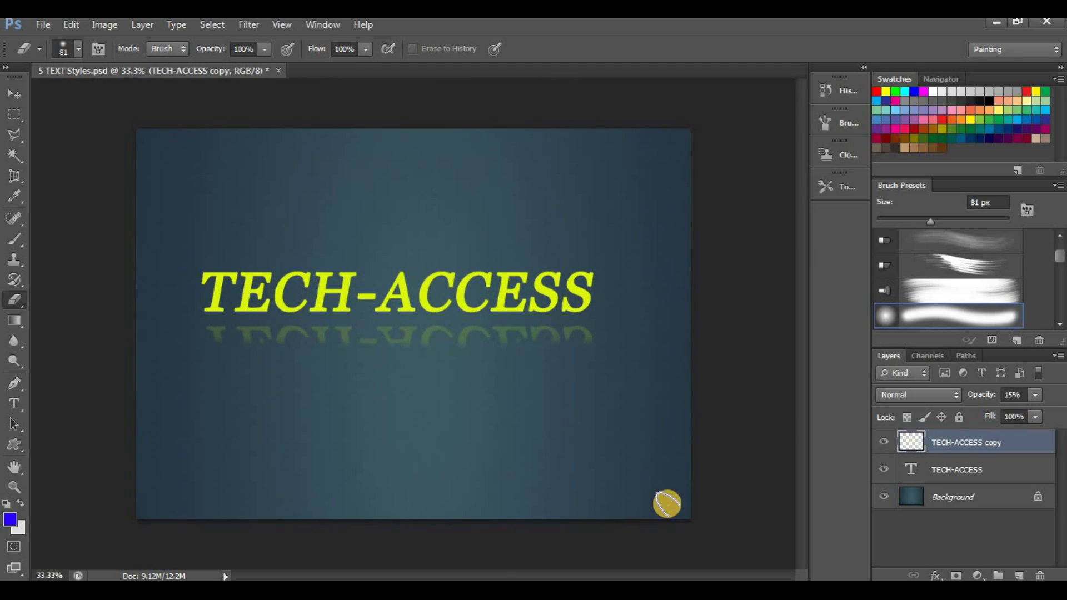
{"action": "key", "text": "ctrl+plus"}
{"action": "key", "text": "ctrl+minus"}
{"action": "key", "text": "ctrl+minus"}
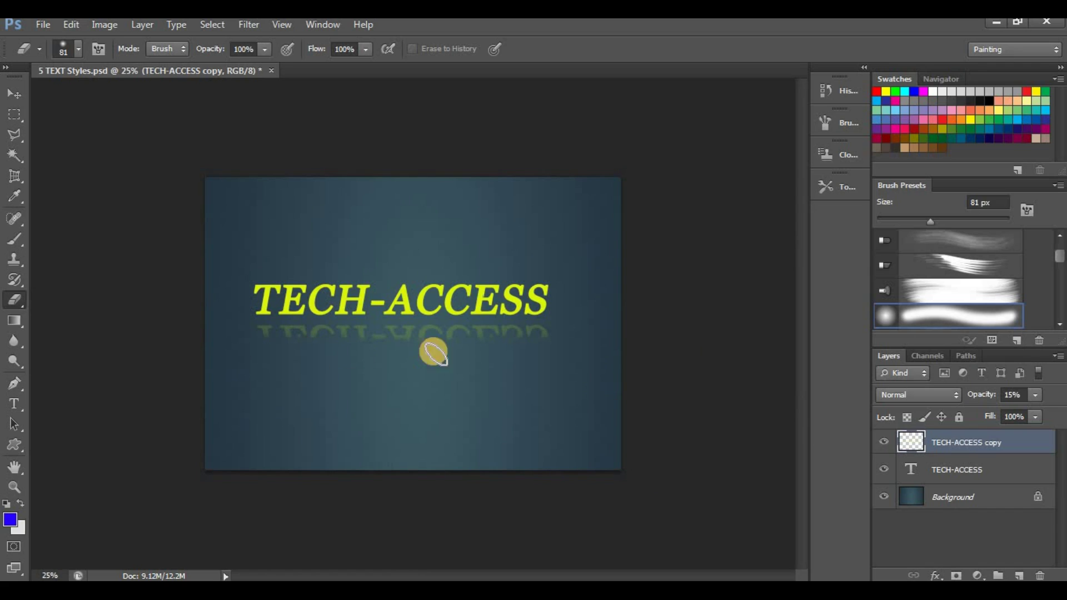
Check the text layer's visibility, then duplicate TECH-ACCESS into a fresh TECH-ACCESS copy
{"action": "left_click", "coordinate": [14, 93]}
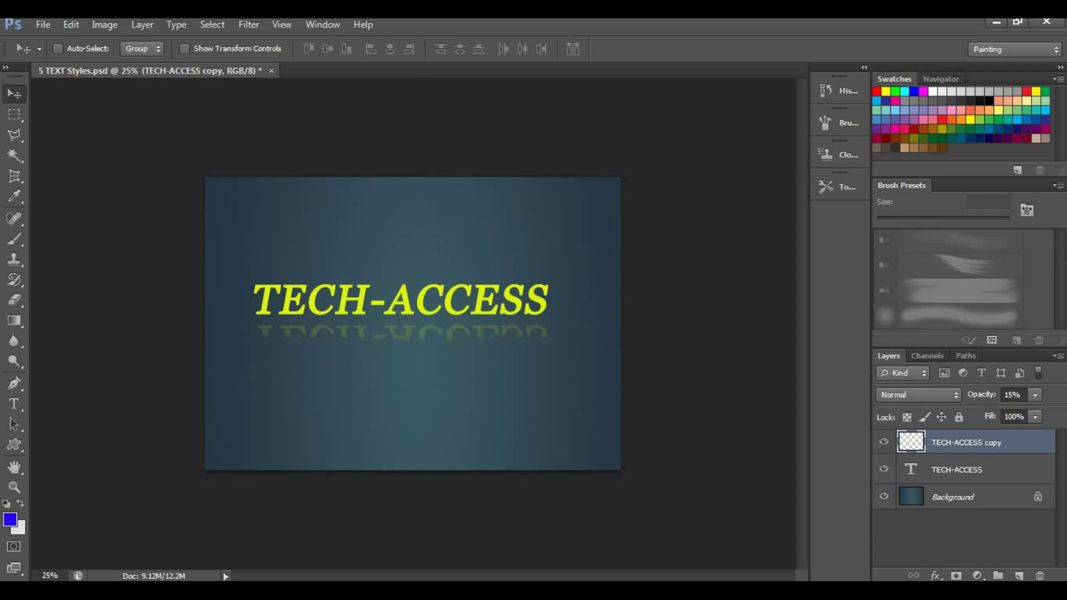
{"action": "left_click", "coordinate": [885, 471]}
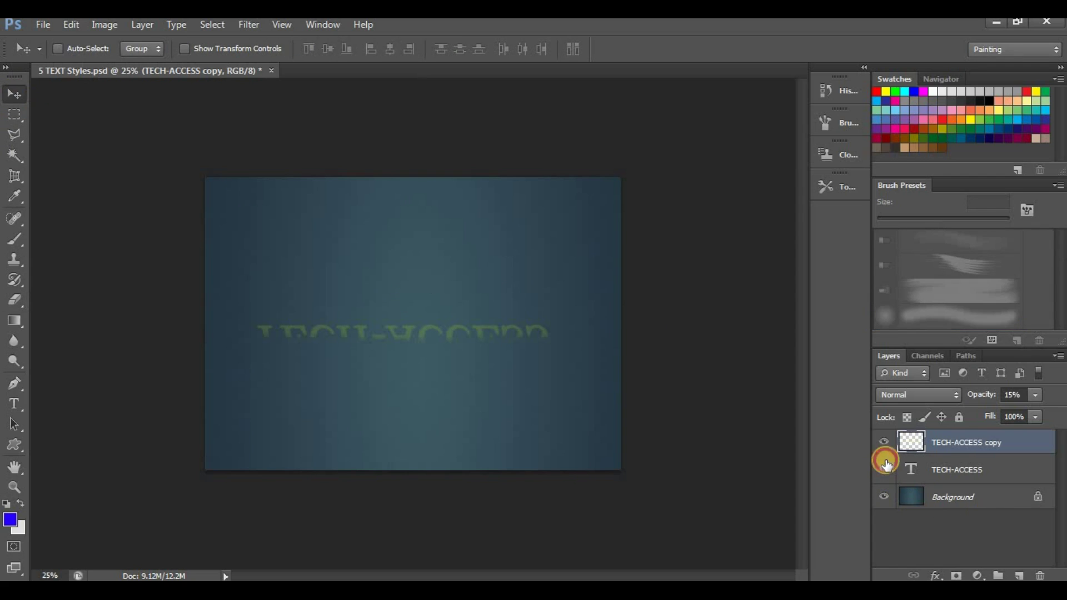
{"action": "left_click", "coordinate": [885, 464]}
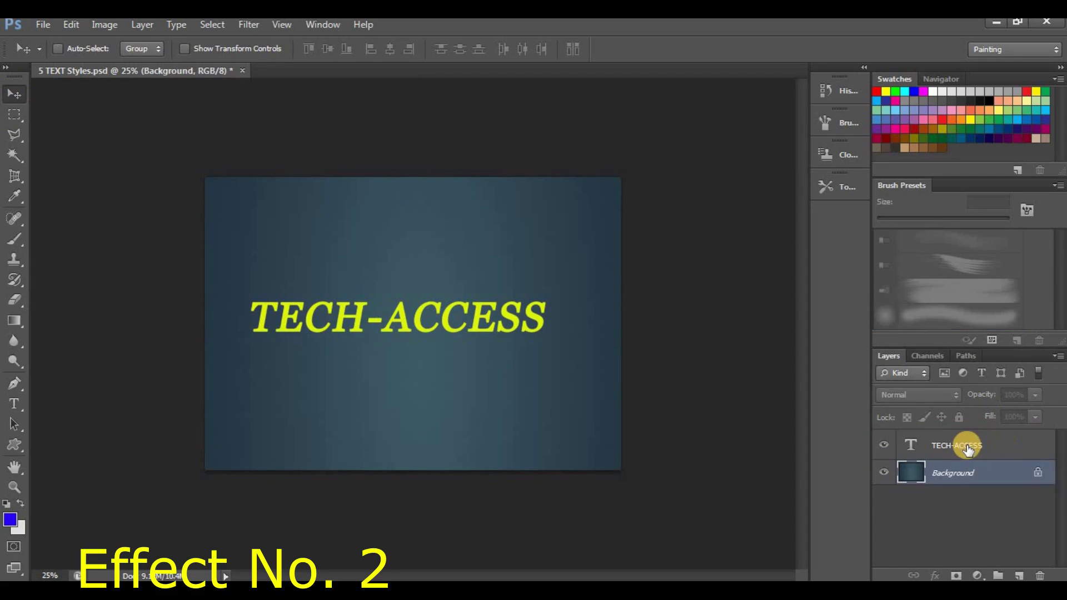
{"action": "left_click", "coordinate": [967, 447]}
{"action": "right_click", "coordinate": [967, 448]}
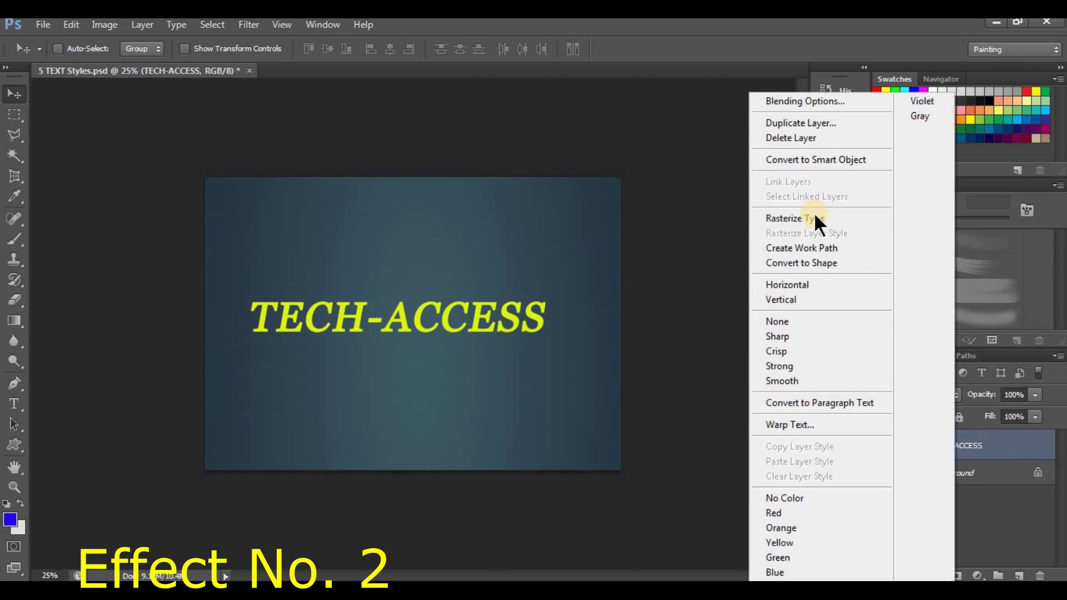
{"action": "left_click", "coordinate": [811, 125]}
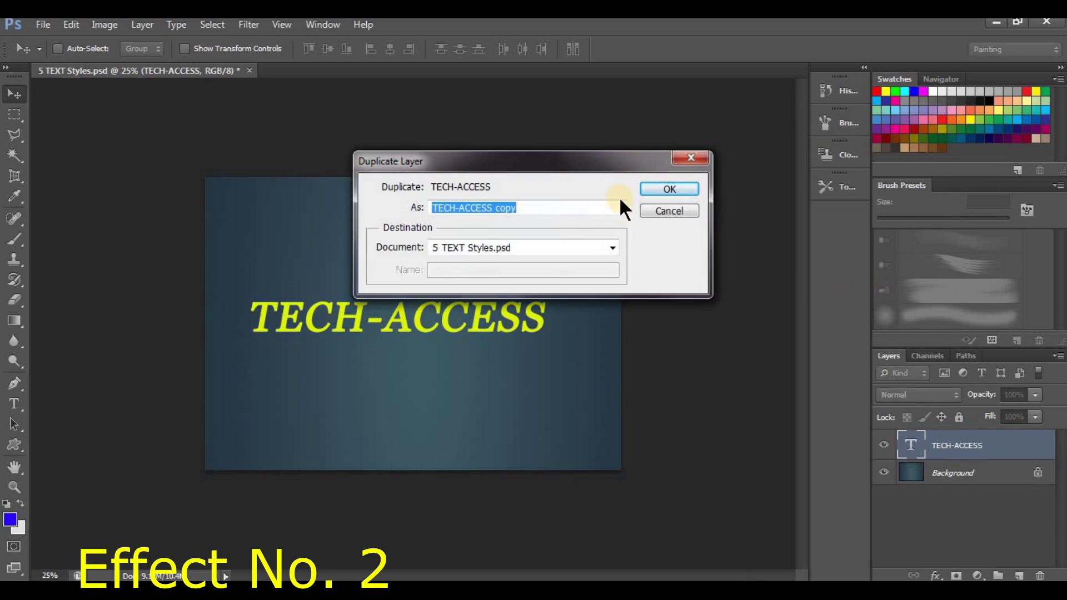
{"action": "left_click", "coordinate": [672, 189]}
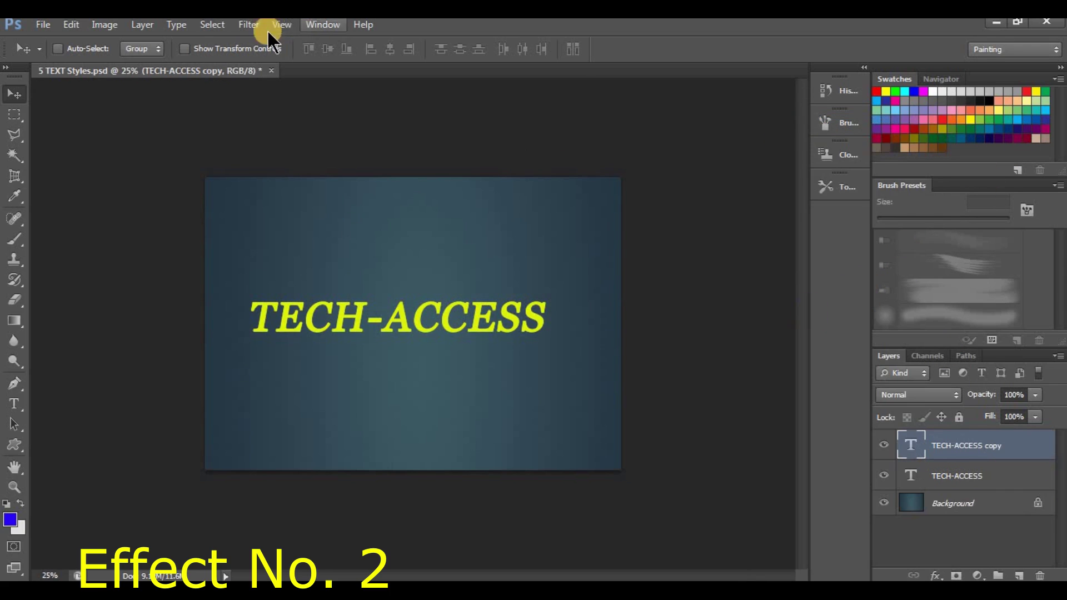
{"action": "left_click", "coordinate": [248, 27]}
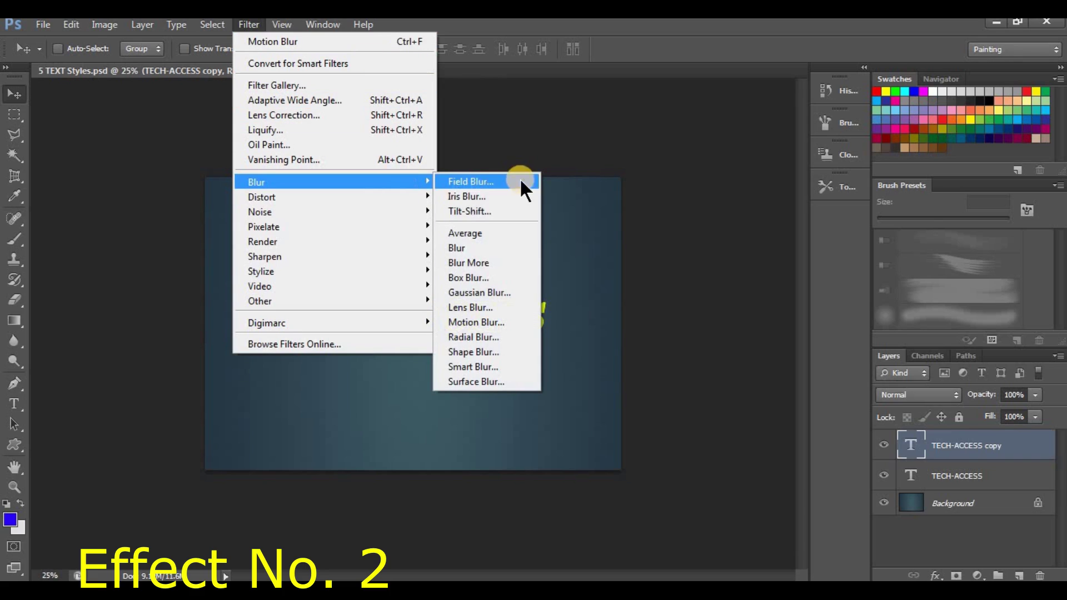
{"action": "mouse_move", "coordinate": [332, 182]}
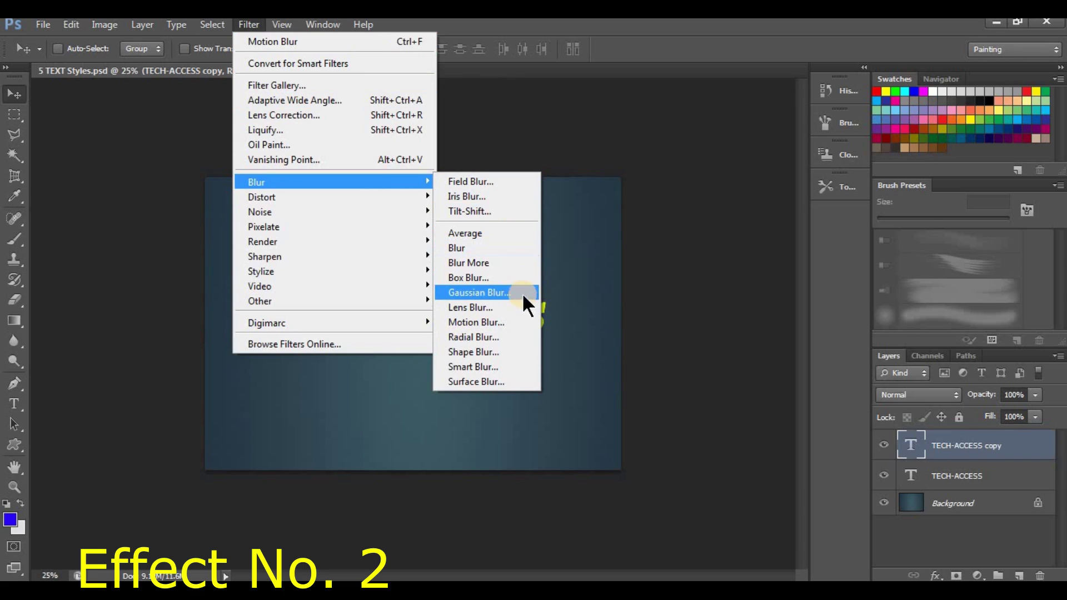
Rasterize the copy and apply a Spin radial blur with amount 81
{"action": "left_click", "coordinate": [493, 336]}
{"action": "left_click", "coordinate": [508, 251]}
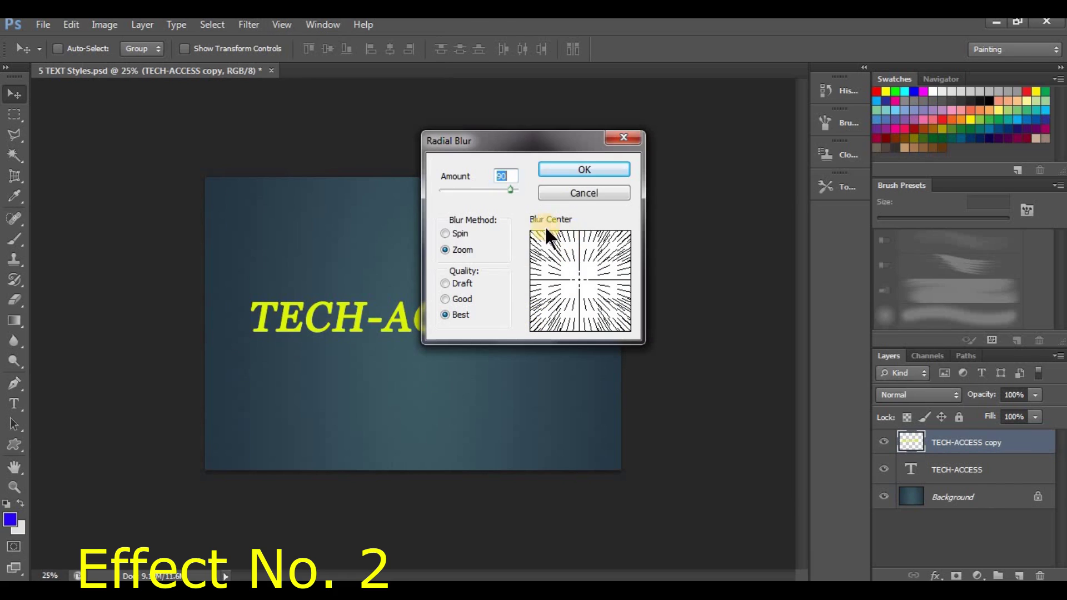
{"action": "left_click_drag", "start_coordinate": [503, 190], "coordinate": [500, 190]}
{"action": "left_click_drag", "start_coordinate": [501, 193], "coordinate": [502, 192]}
{"action": "left_click", "coordinate": [466, 237]}
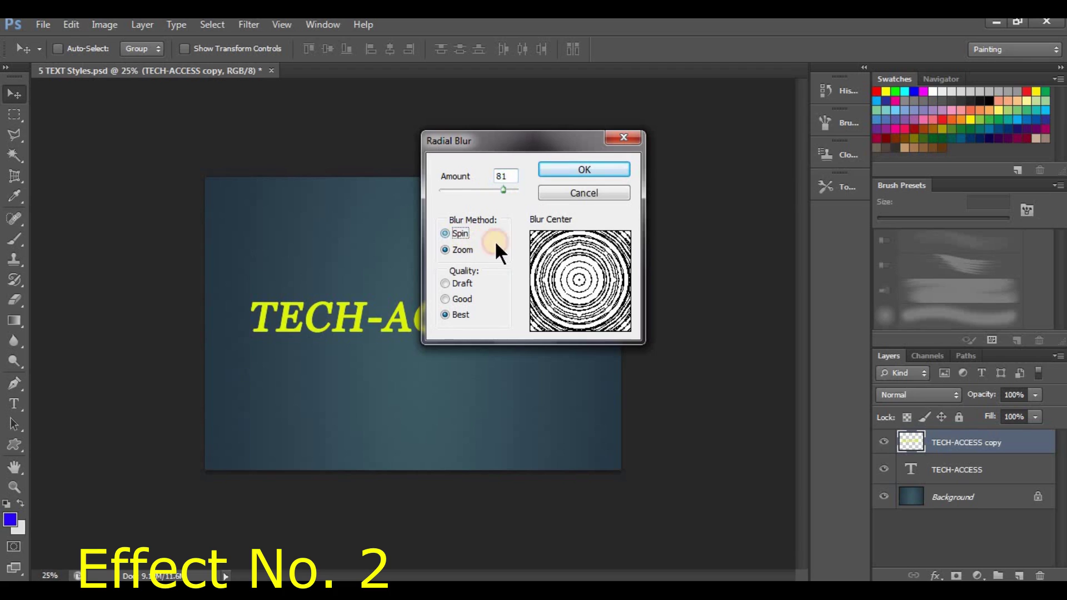
{"action": "left_click", "coordinate": [462, 313]}
{"action": "left_click", "coordinate": [581, 170]}
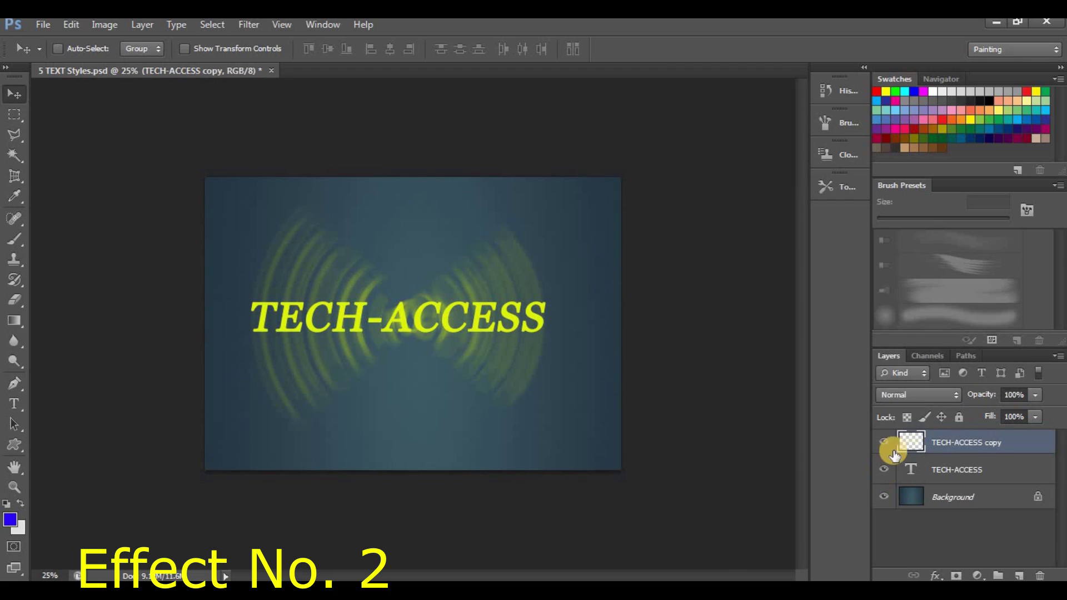
Delete the spin-blurred copy layer and select the TECH-ACCESS lettering with the Type tool
{"action": "left_click", "coordinate": [885, 470]}
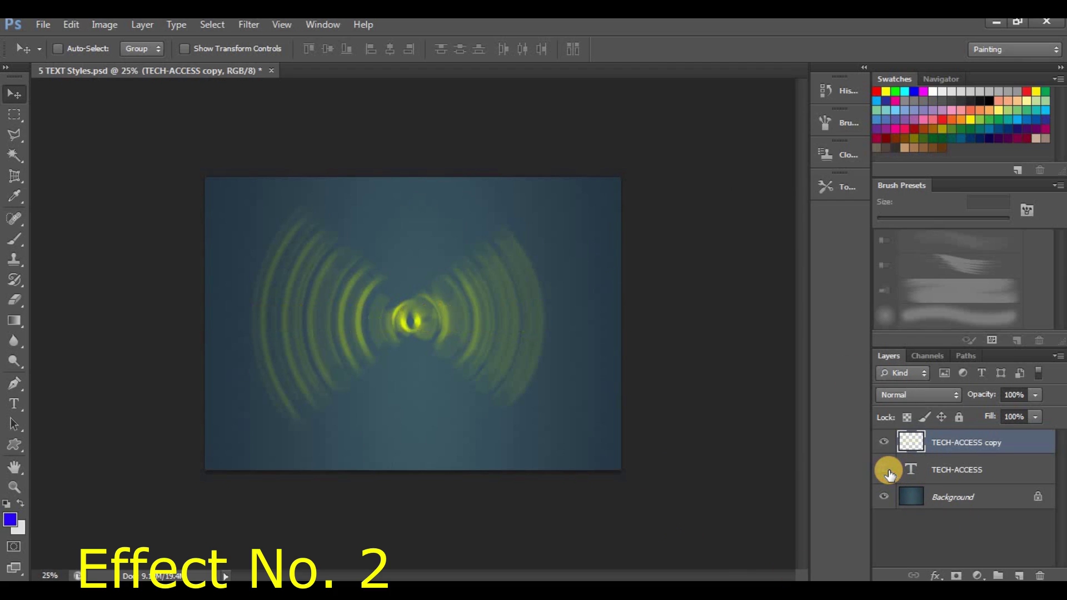
{"action": "left_click", "coordinate": [885, 471]}
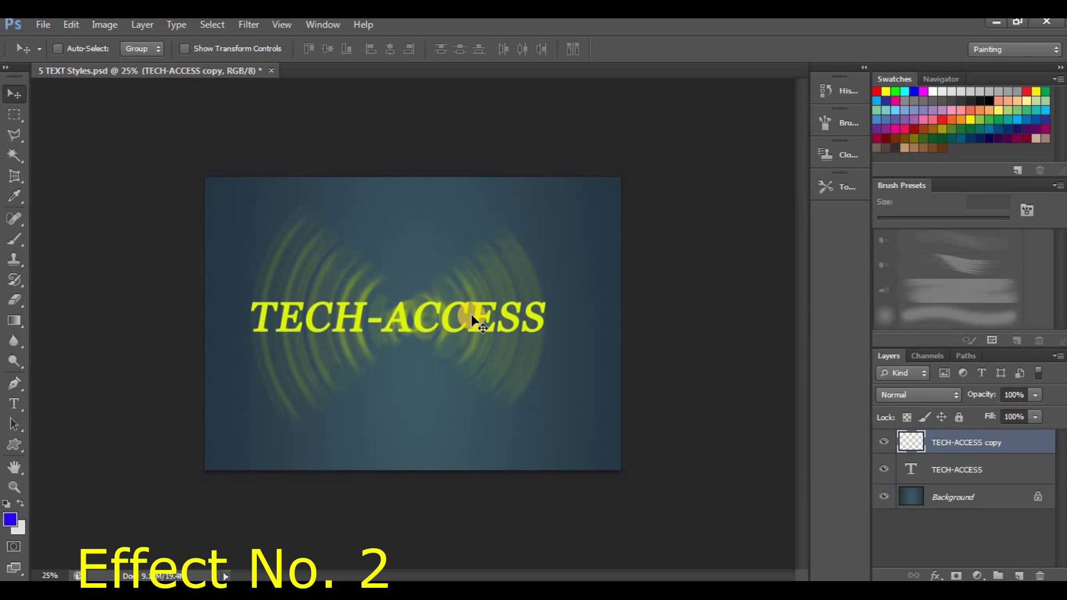
{"action": "scroll", "coordinate": [471, 321], "scroll_direction": "up", "scroll_amount": 1}
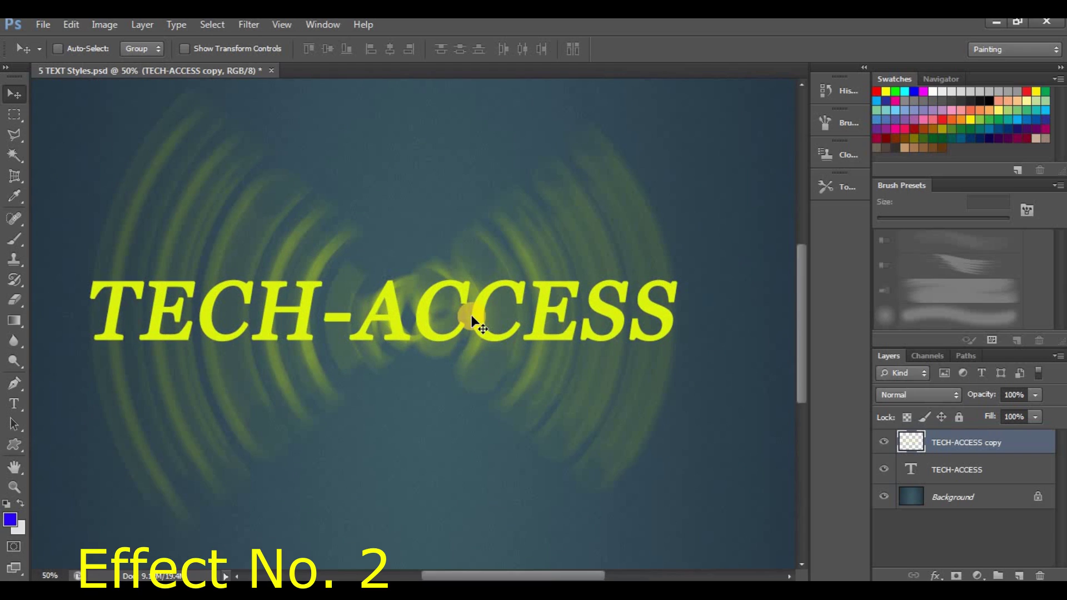
{"action": "scroll", "coordinate": [471, 321], "scroll_direction": "down", "scroll_amount": 1}
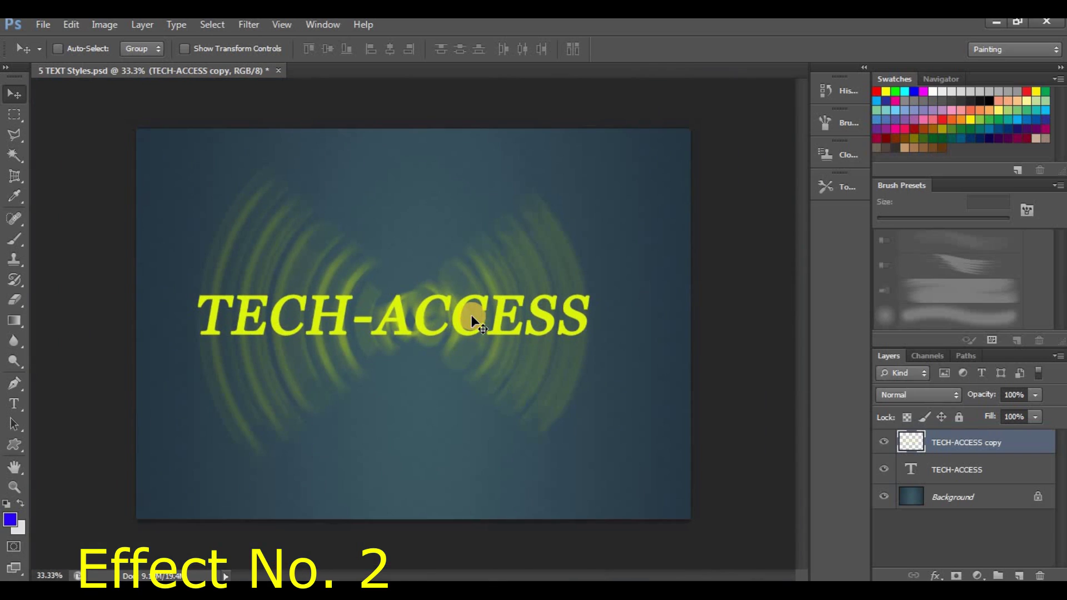
{"action": "scroll", "coordinate": [472, 321], "scroll_direction": "up", "scroll_amount": 2}
{"action": "scroll", "coordinate": [471, 321], "scroll_direction": "down", "scroll_amount": 1}
{"action": "scroll", "coordinate": [472, 322], "scroll_direction": "down", "scroll_amount": 1}
{"action": "key", "text": "Delete"}
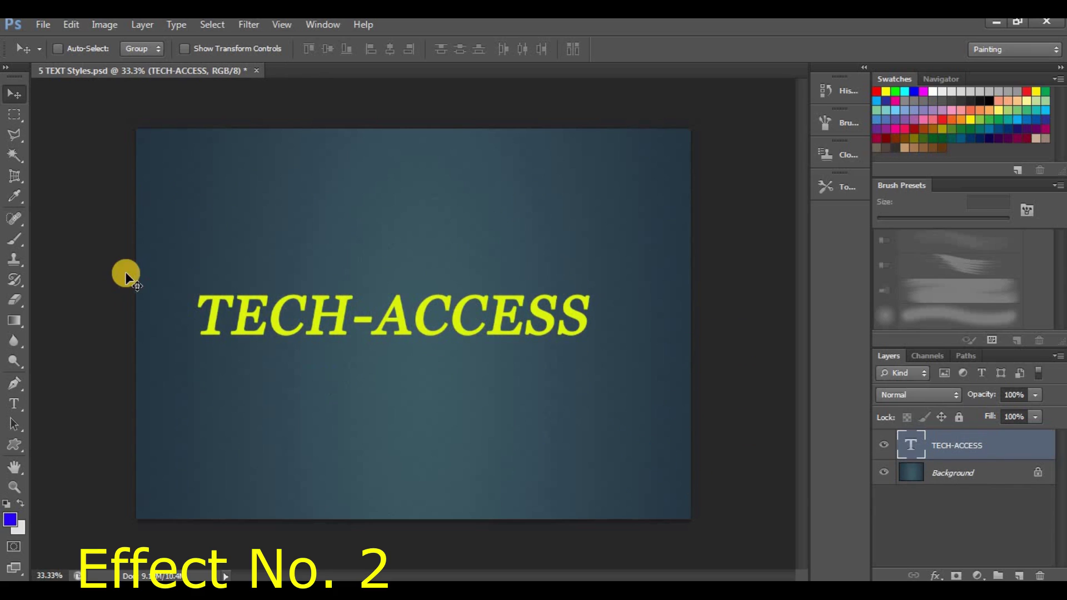
{"action": "left_click", "coordinate": [15, 406]}
{"action": "left_click_drag", "start_coordinate": [197, 314], "coordinate": [596, 317]}
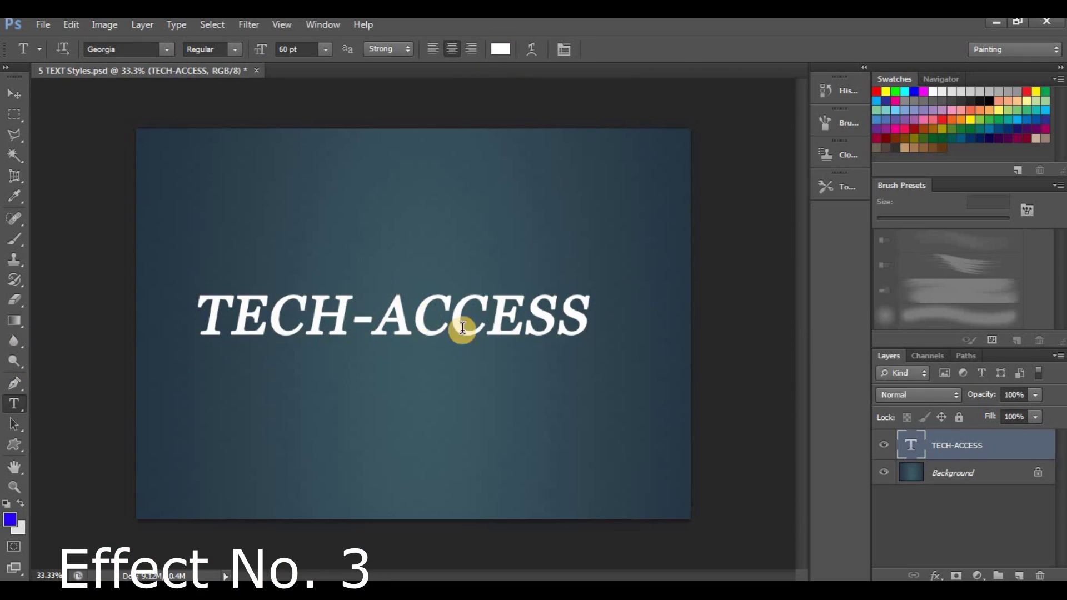
Duplicate the TECH-ACCESS layer three times into copy, copy 2 and copy 3
{"action": "right_click", "coordinate": [985, 447]}
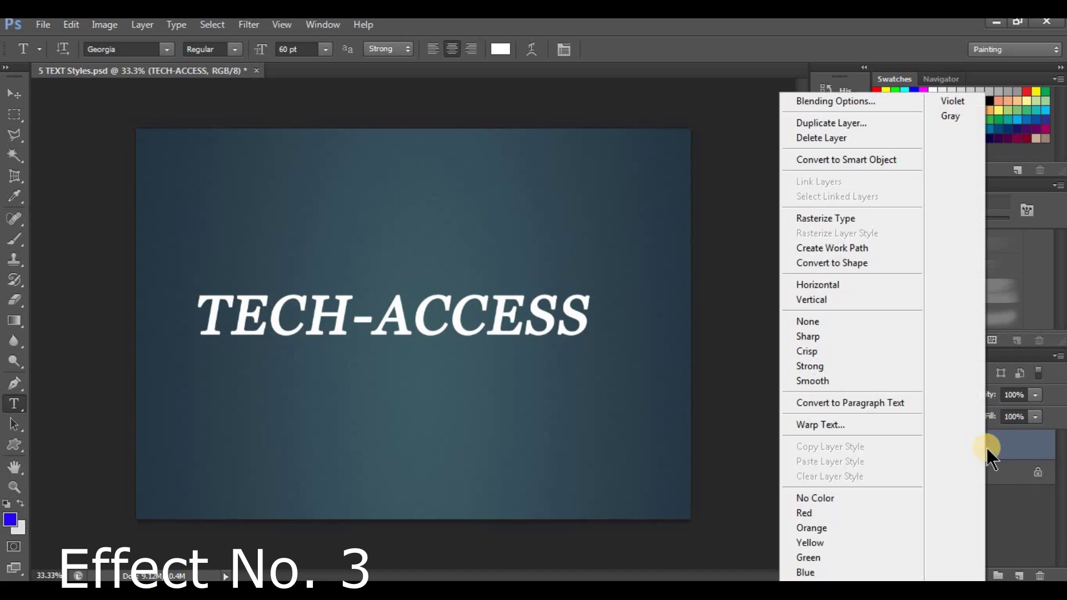
{"action": "left_click", "coordinate": [852, 123]}
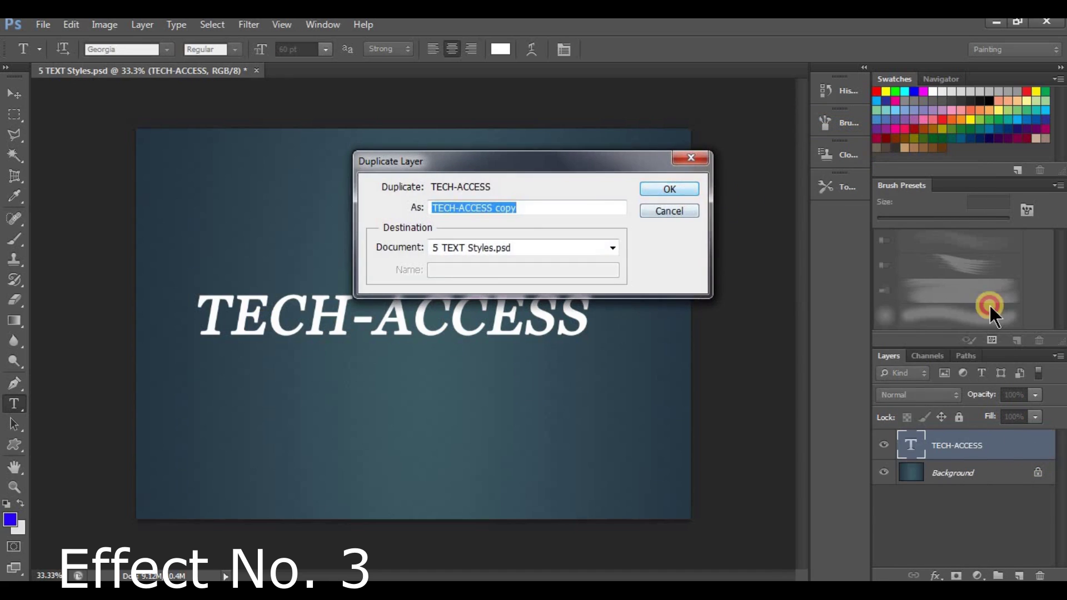
{"action": "key", "text": "Return"}
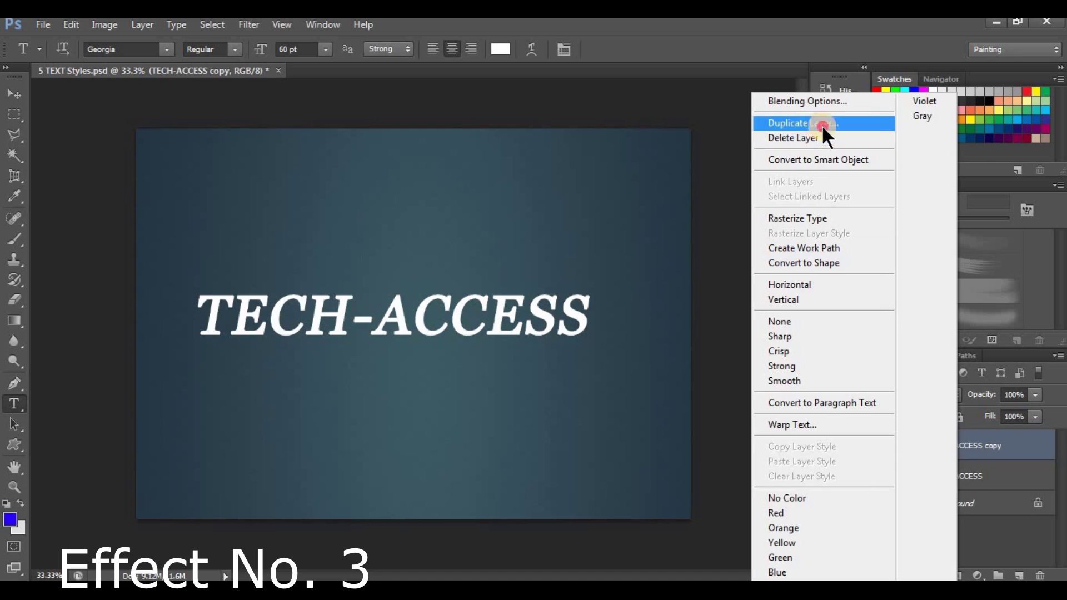
{"action": "left_click", "coordinate": [822, 124]}
{"action": "left_click", "coordinate": [686, 192]}
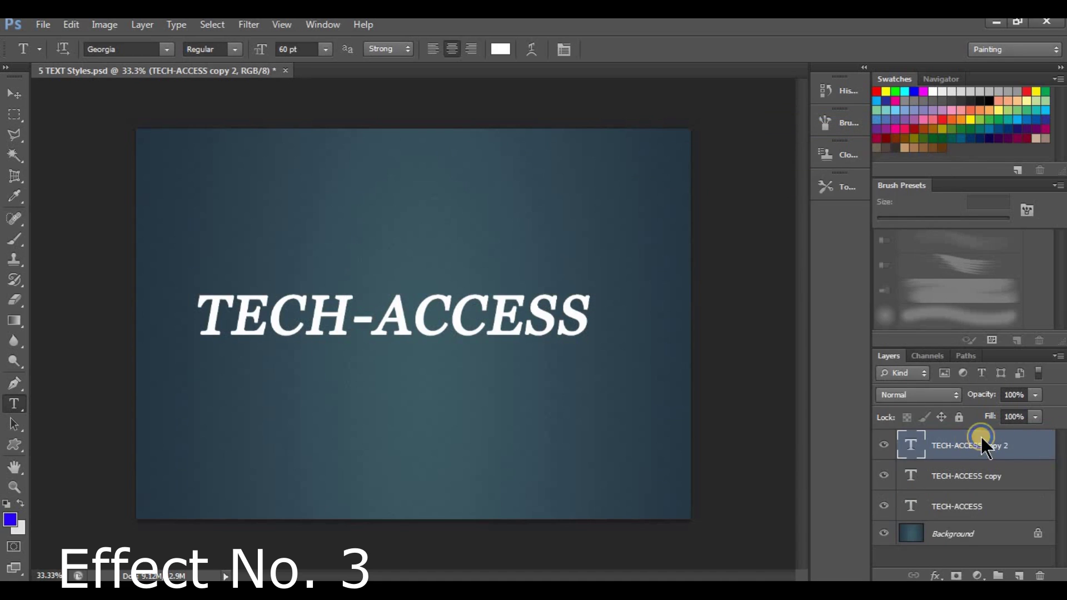
{"action": "right_click", "coordinate": [982, 436]}
{"action": "left_click", "coordinate": [811, 124]}
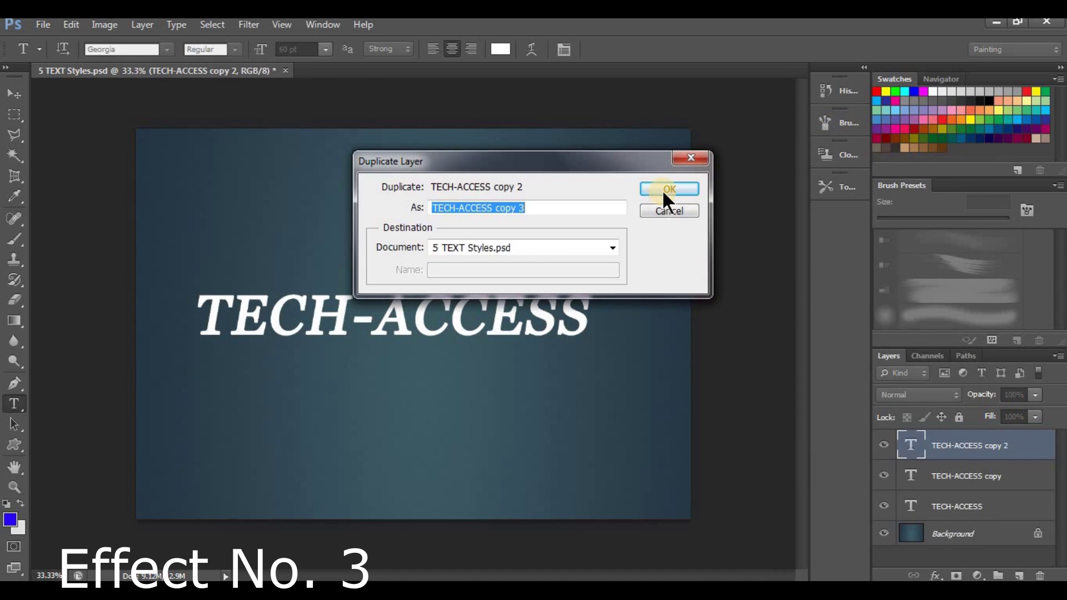
{"action": "left_click", "coordinate": [662, 189]}
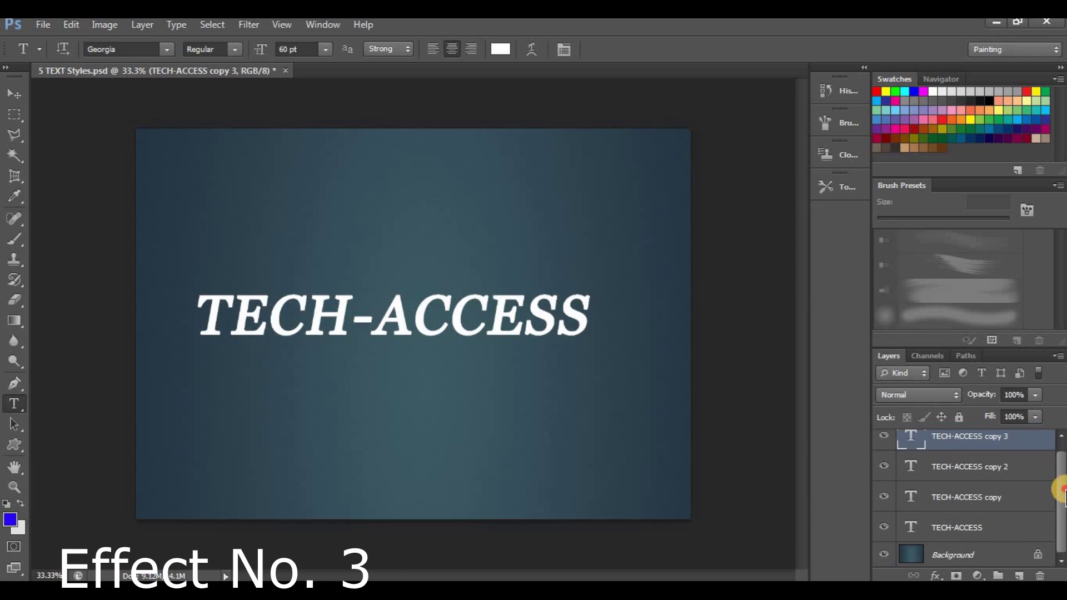
{"action": "left_click", "coordinate": [978, 508]}
Turn off the green channel in TECH-ACCESS copy's blending options
{"action": "right_click", "coordinate": [979, 508]}
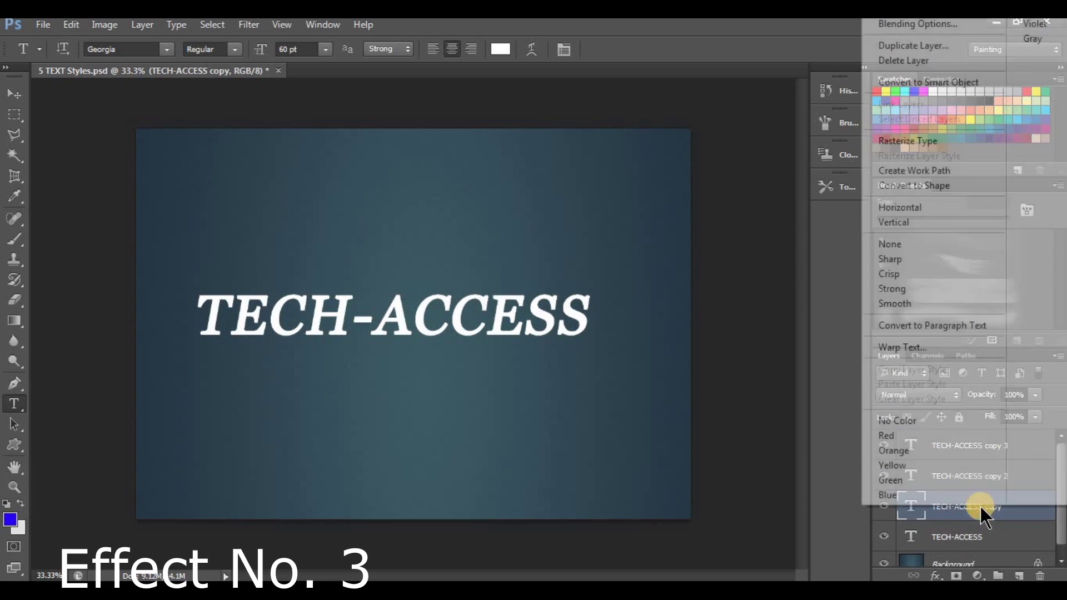
{"action": "left_click", "coordinate": [915, 25]}
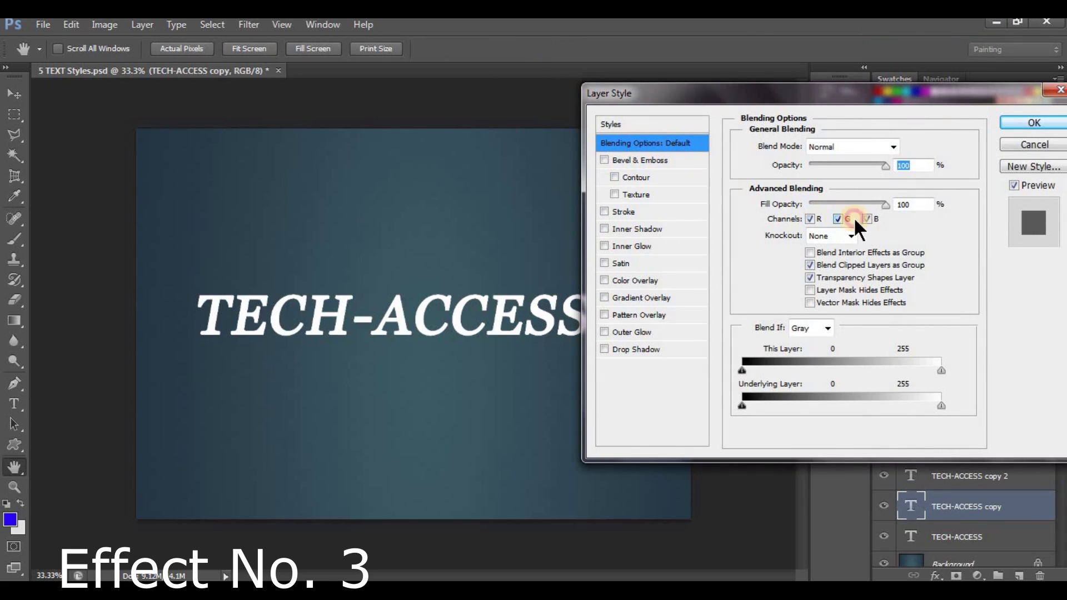
{"action": "left_click", "coordinate": [850, 219]}
{"action": "left_click", "coordinate": [1018, 123]}
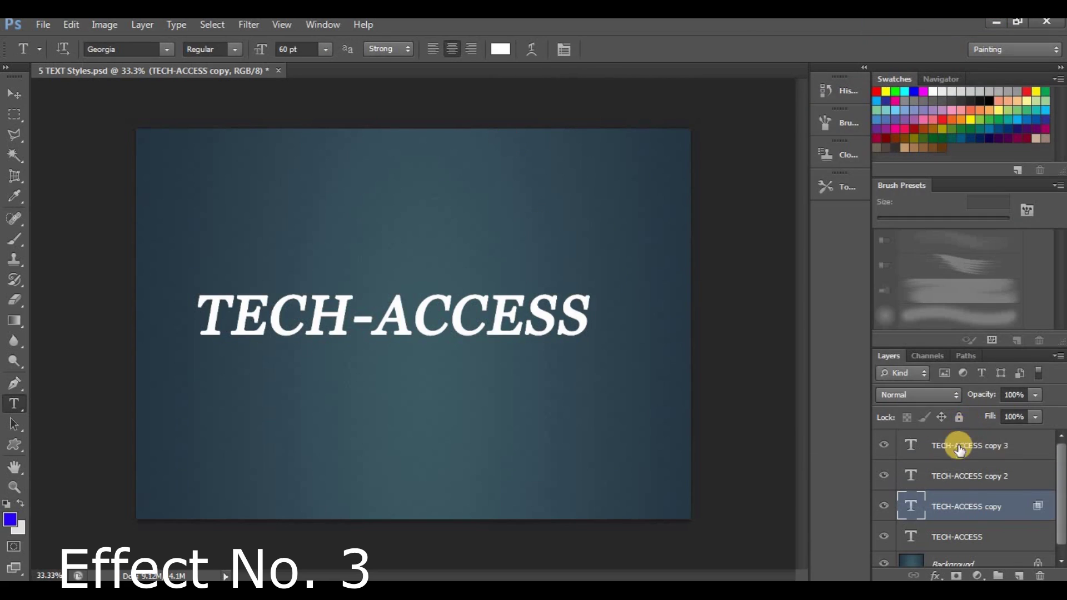
Turn off the red and blue channels in TECH-ACCESS copy 2's blending options
{"action": "left_click", "coordinate": [949, 481]}
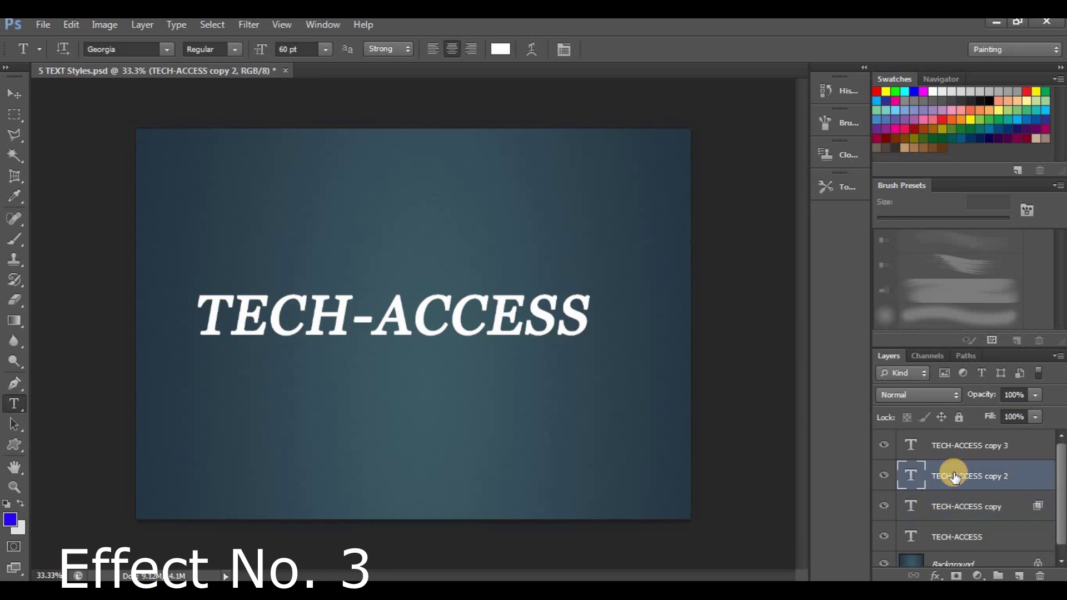
{"action": "right_click", "coordinate": [949, 479]}
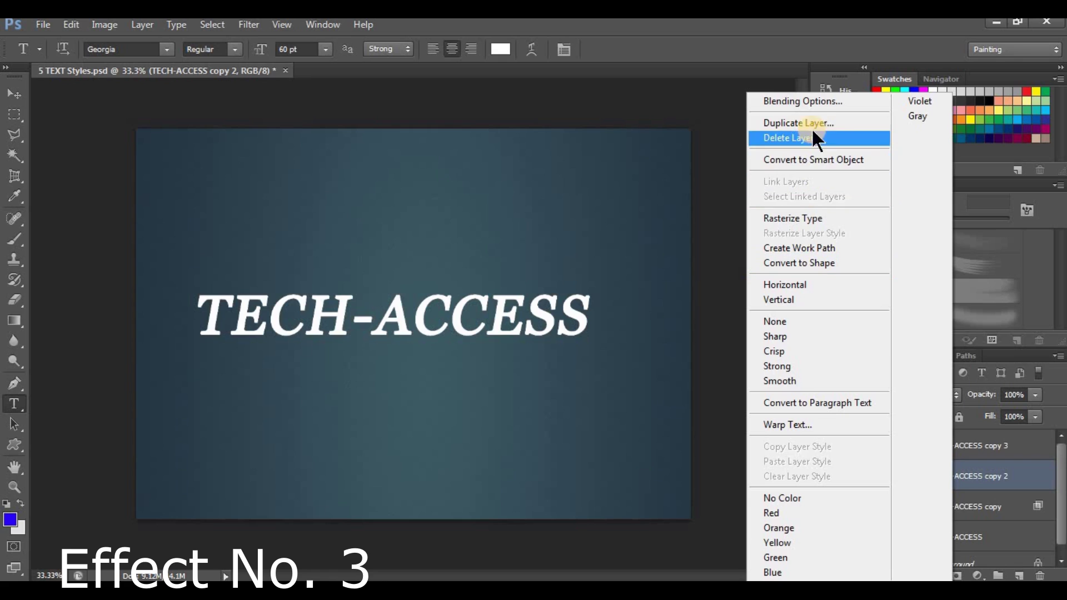
{"action": "left_click", "coordinate": [815, 101]}
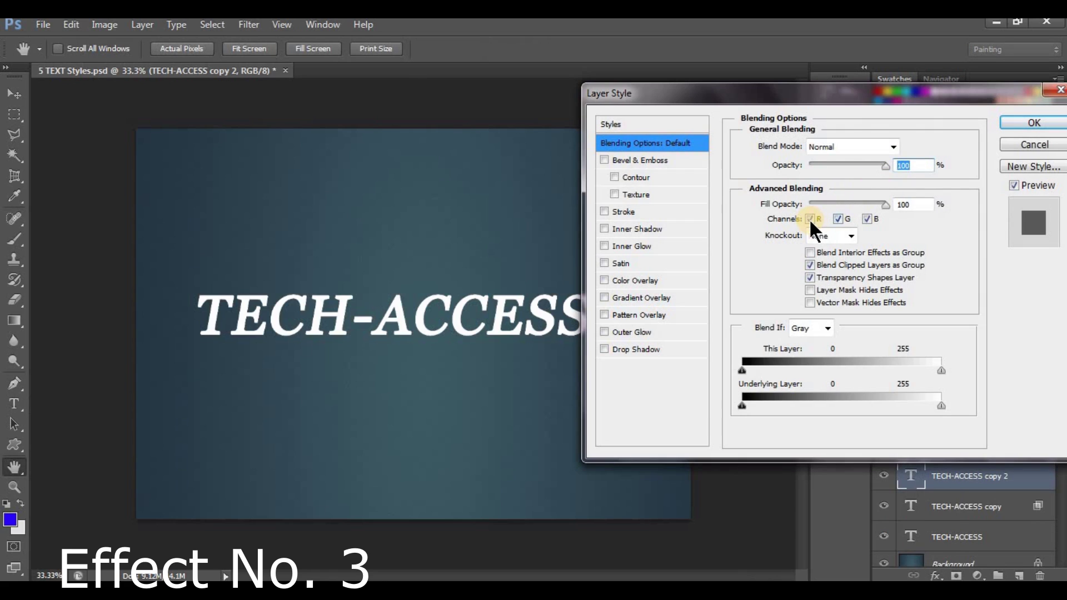
{"action": "left_click", "coordinate": [809, 219]}
{"action": "left_click", "coordinate": [867, 218]}
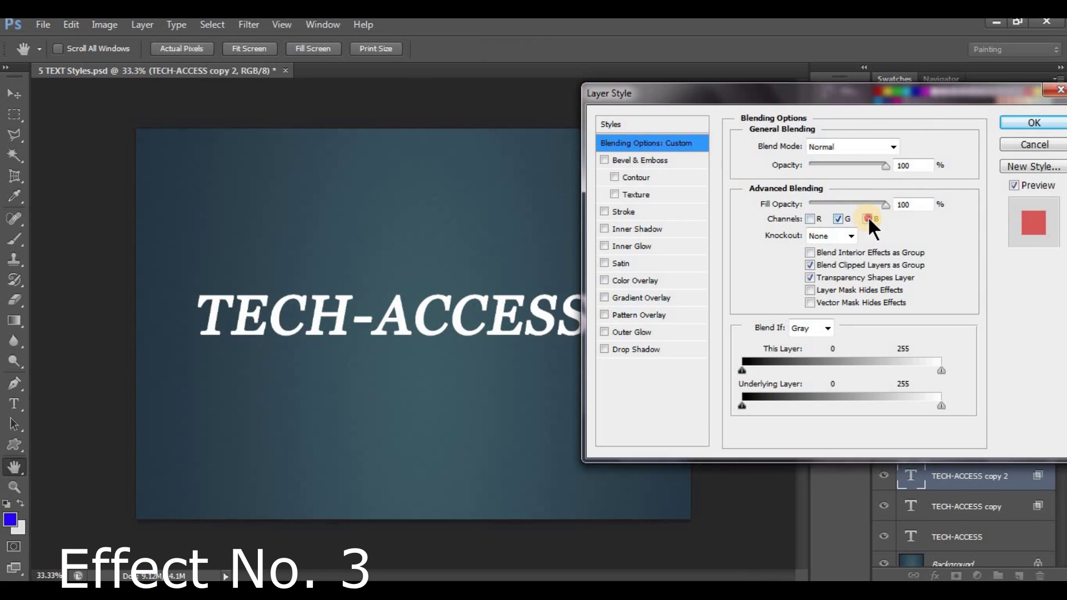
{"action": "left_click", "coordinate": [1032, 122]}
Exclude the red channel from TECH-ACCESS copy 3's blending, cancelling an accidental duplicate first
{"action": "left_click", "coordinate": [945, 445]}
{"action": "right_click", "coordinate": [944, 444]}
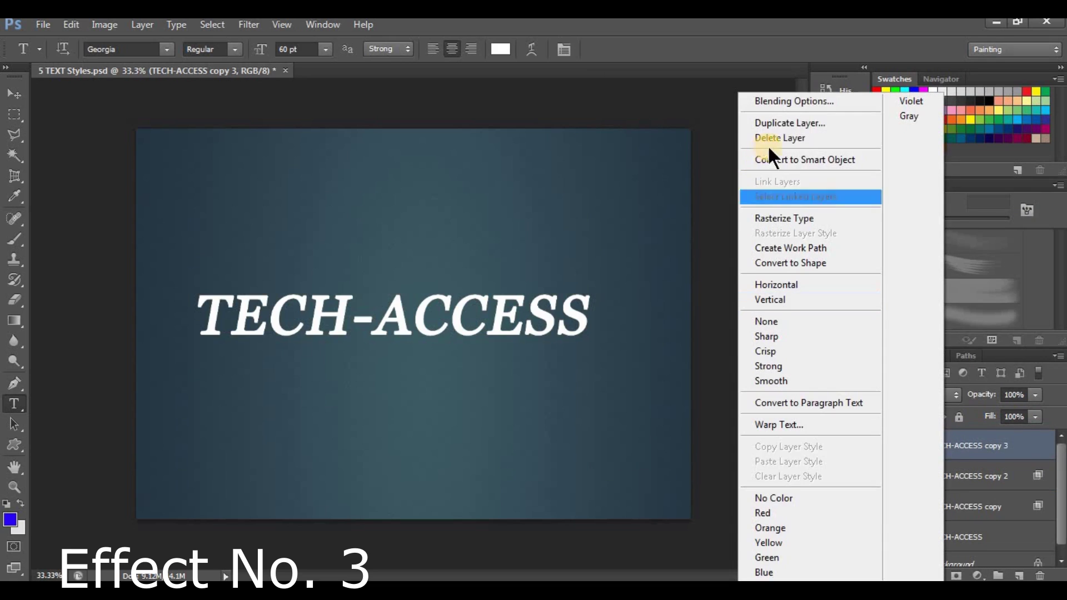
{"action": "left_click", "coordinate": [791, 122]}
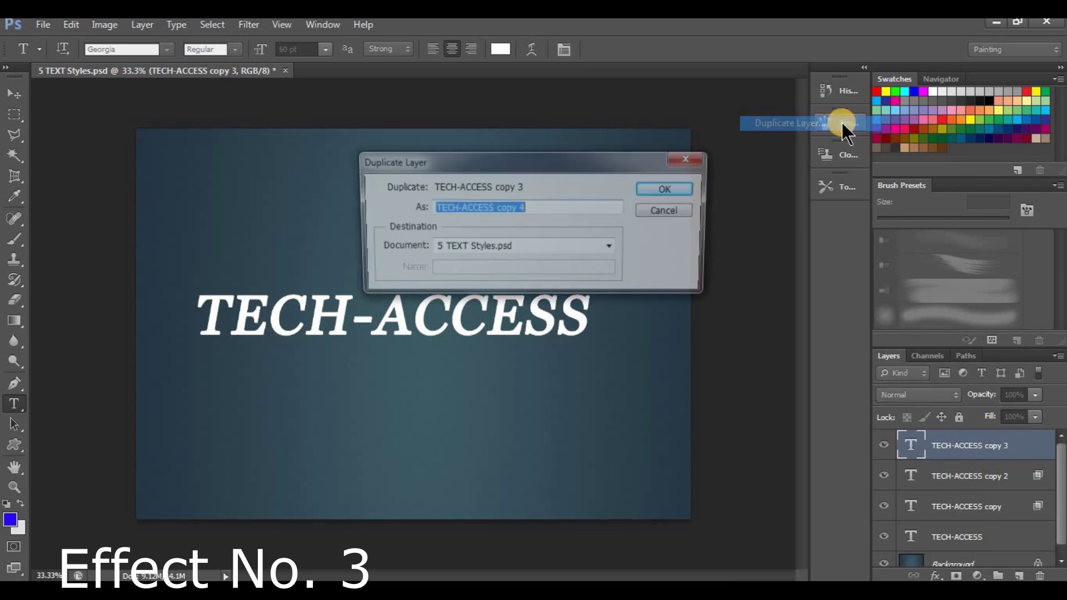
{"action": "key", "text": "Escape"}
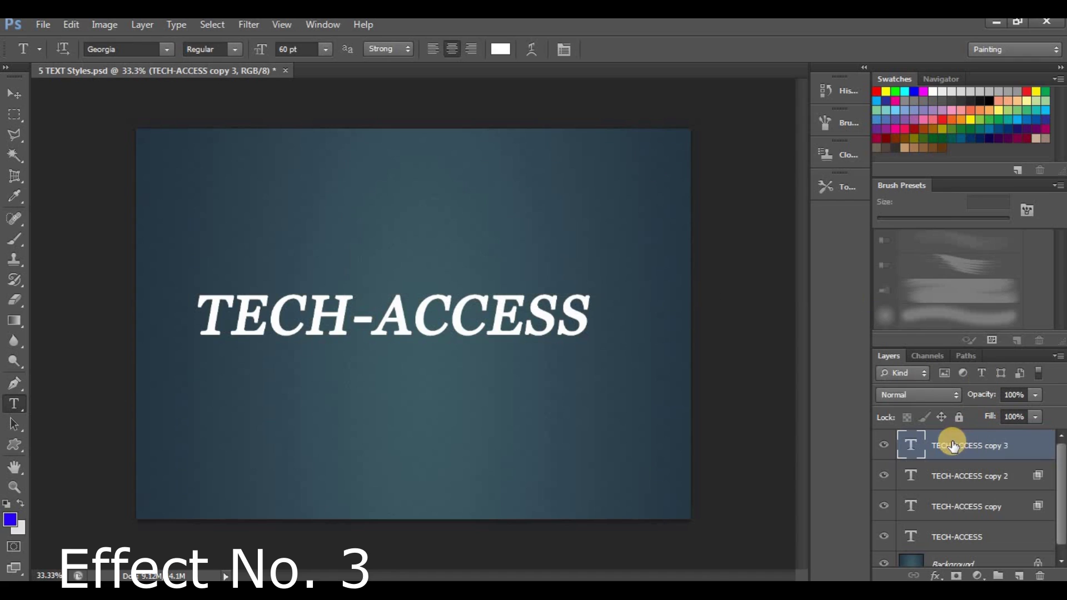
{"action": "right_click", "coordinate": [952, 443]}
{"action": "left_click", "coordinate": [802, 102]}
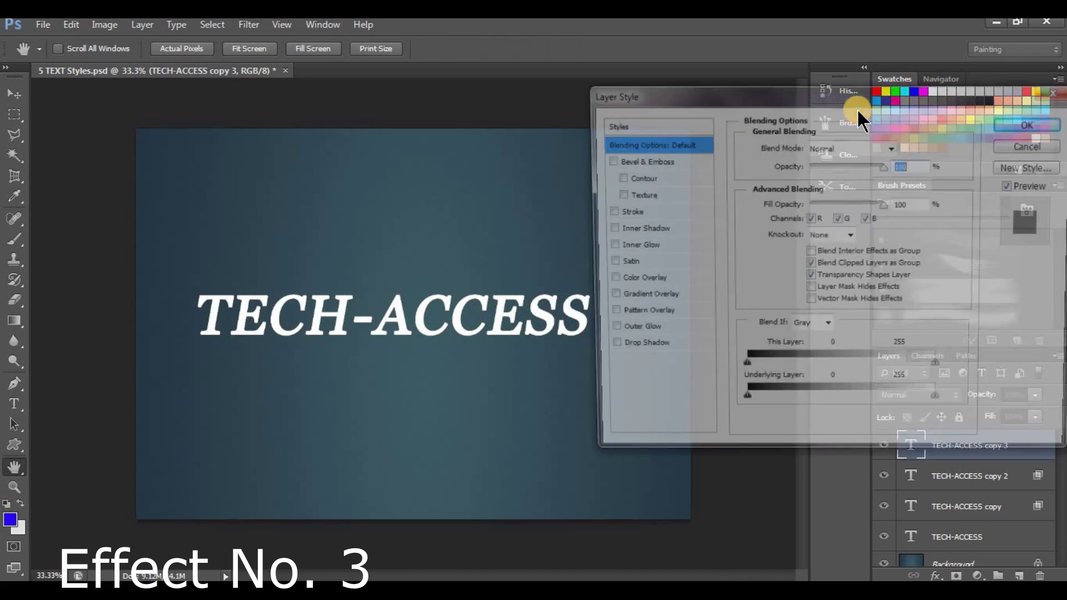
{"action": "left_click", "coordinate": [809, 218]}
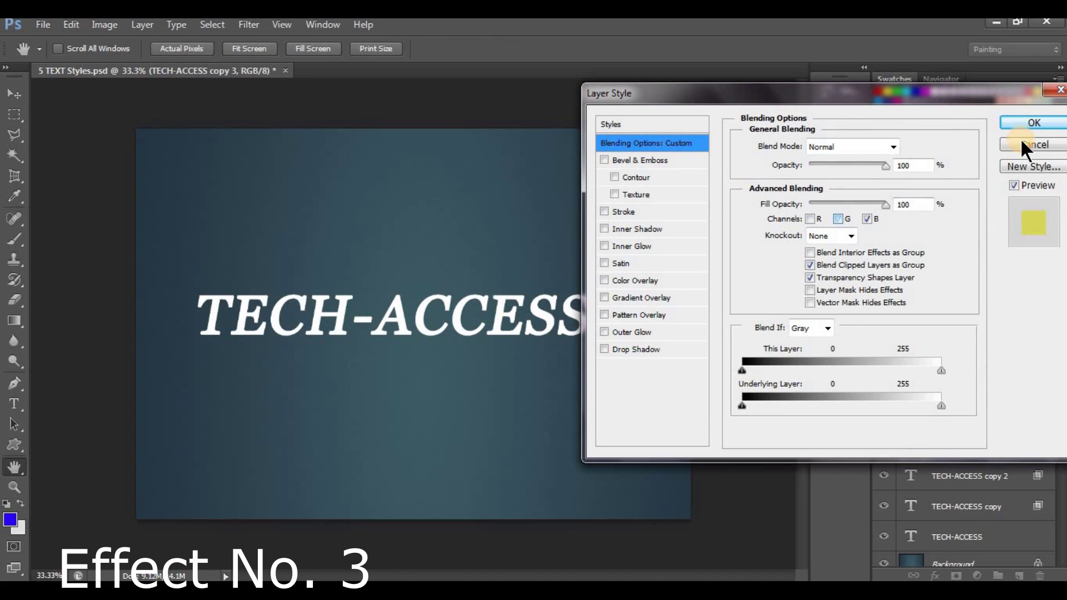
{"action": "left_click", "coordinate": [1019, 122]}
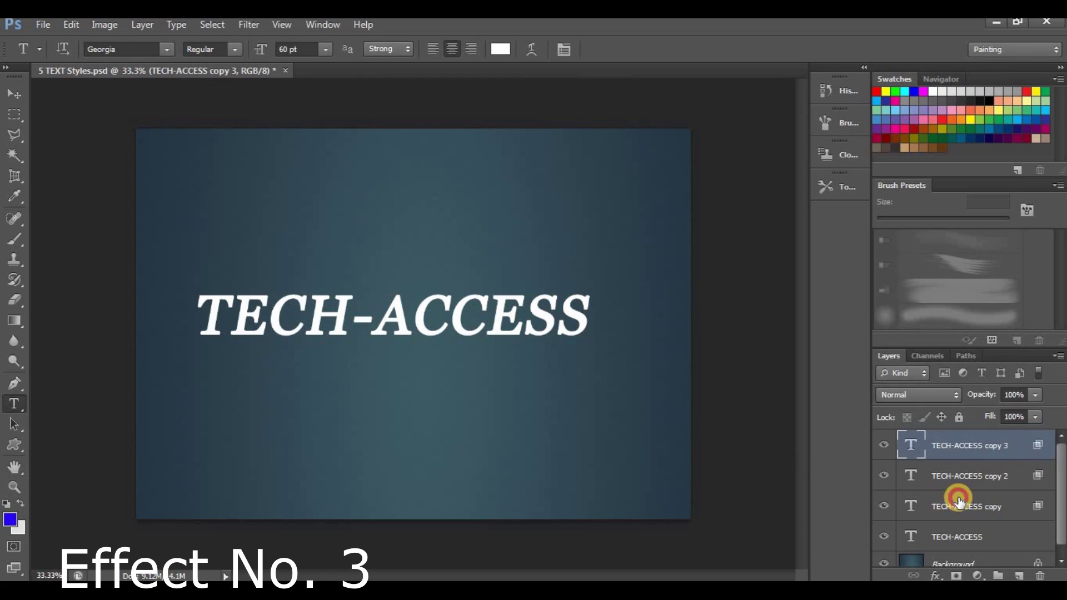
{"action": "left_click", "coordinate": [960, 502]}
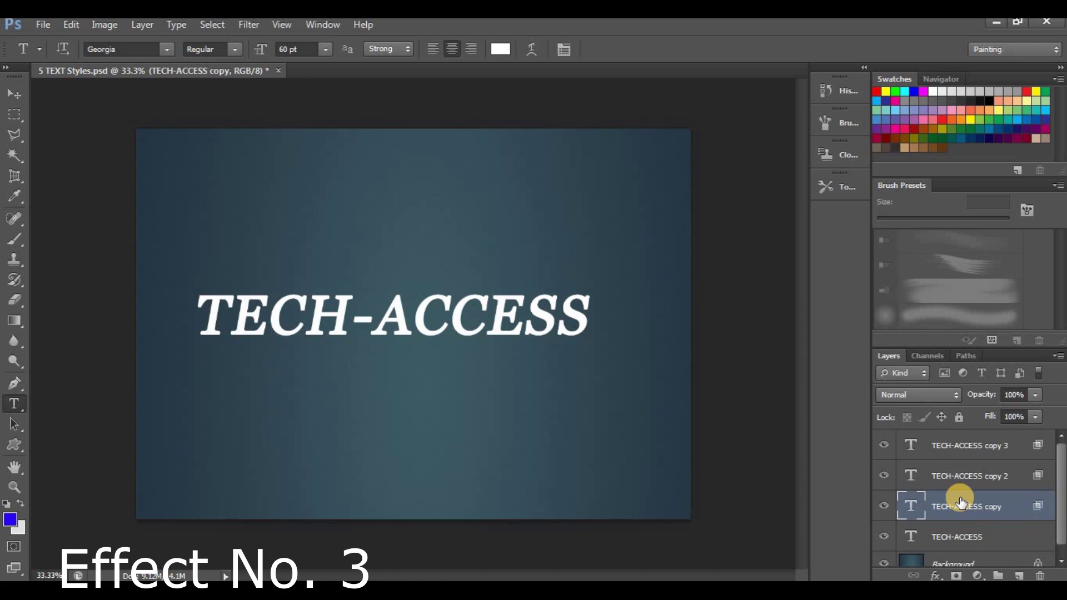
Nudge the TECH-ACCESS copy two steps left, then reposition copy 2 with the arrow keys
{"action": "key", "text": "ctrl+t"}
{"action": "key", "text": "Left"}
{"action": "key", "text": "Left"}
{"action": "key", "text": "Left"}
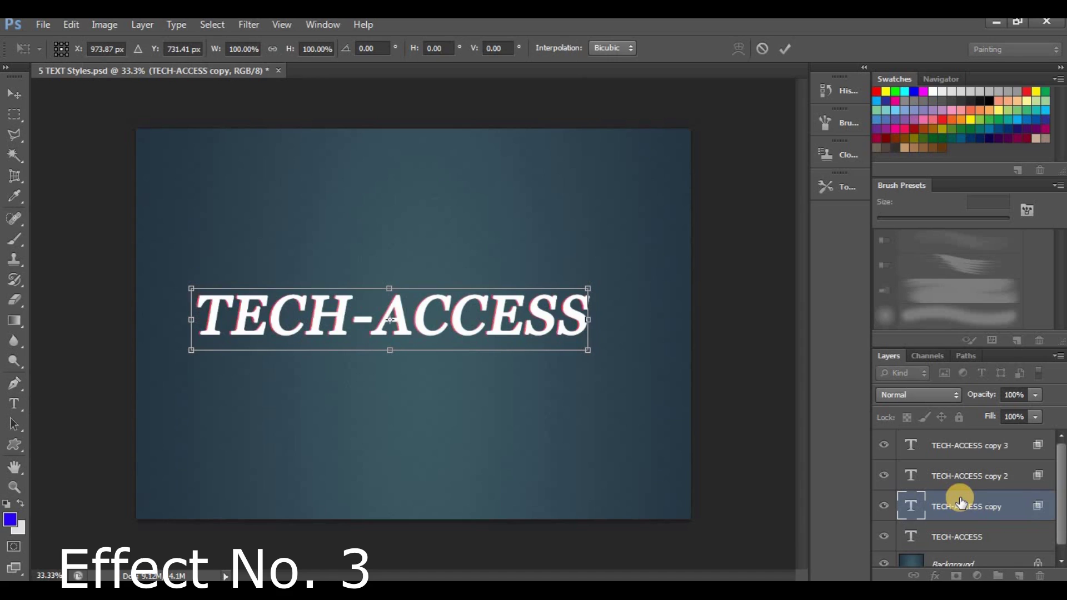
{"action": "key", "text": "Left"}
{"action": "key", "text": "Left"}
{"action": "key", "text": "Left"}
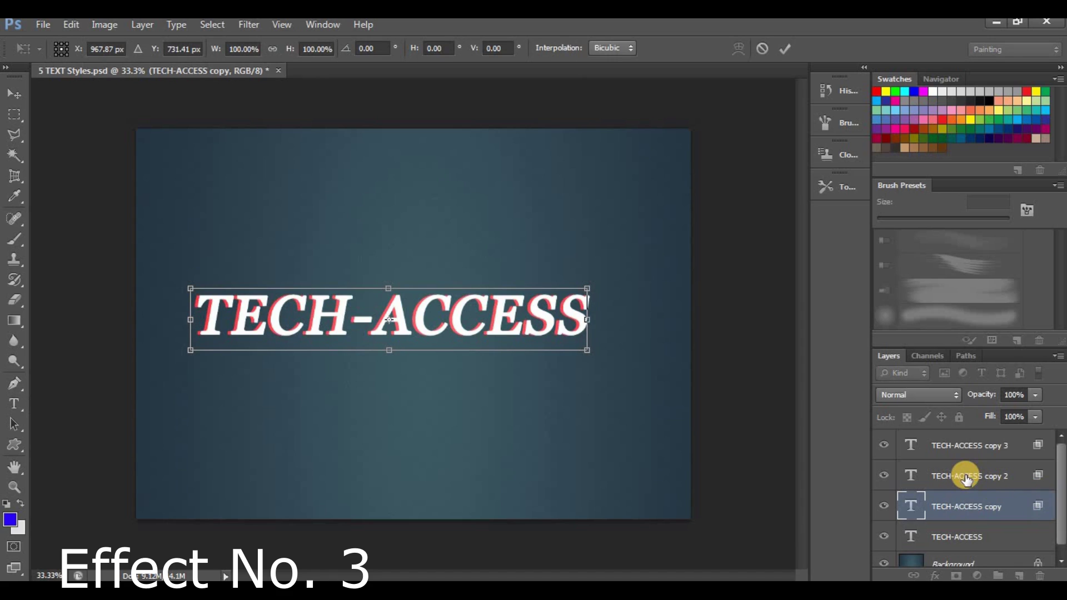
{"action": "left_click", "coordinate": [783, 51]}
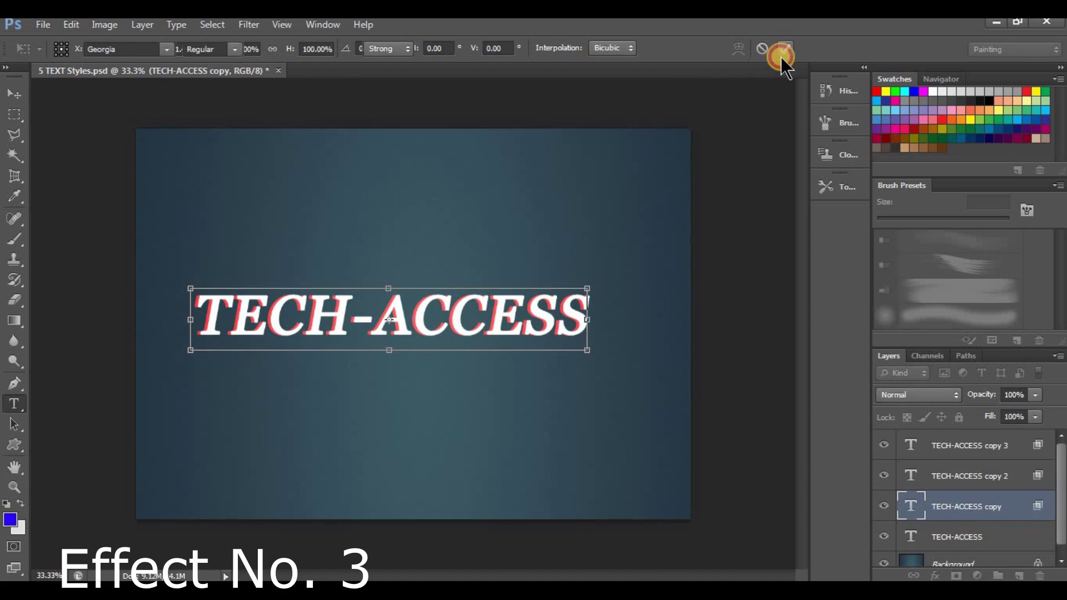
{"action": "left_click", "coordinate": [963, 479]}
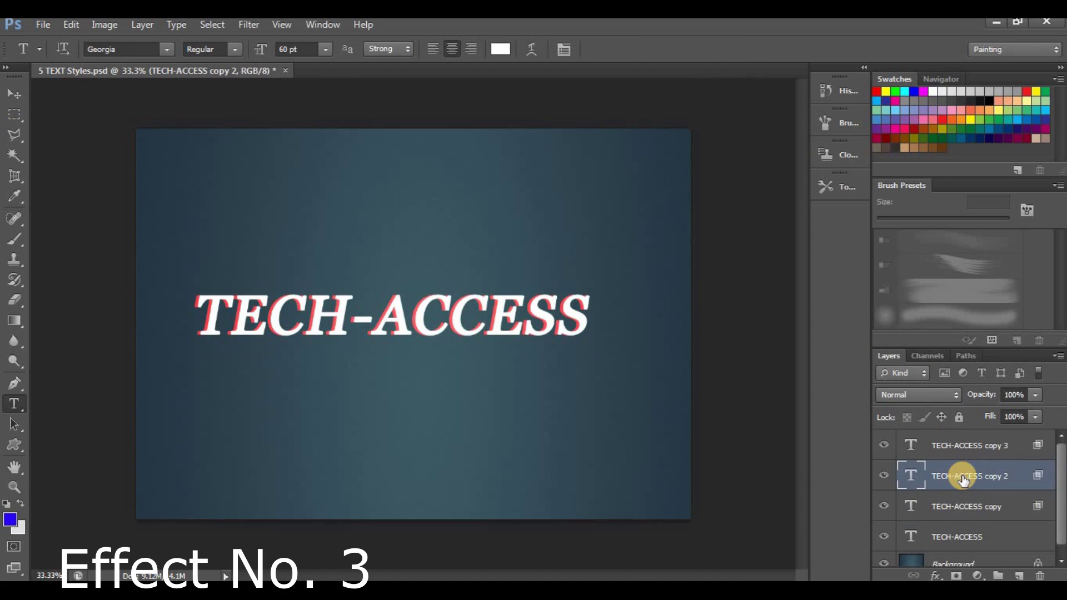
{"action": "key", "text": "ctrl+t"}
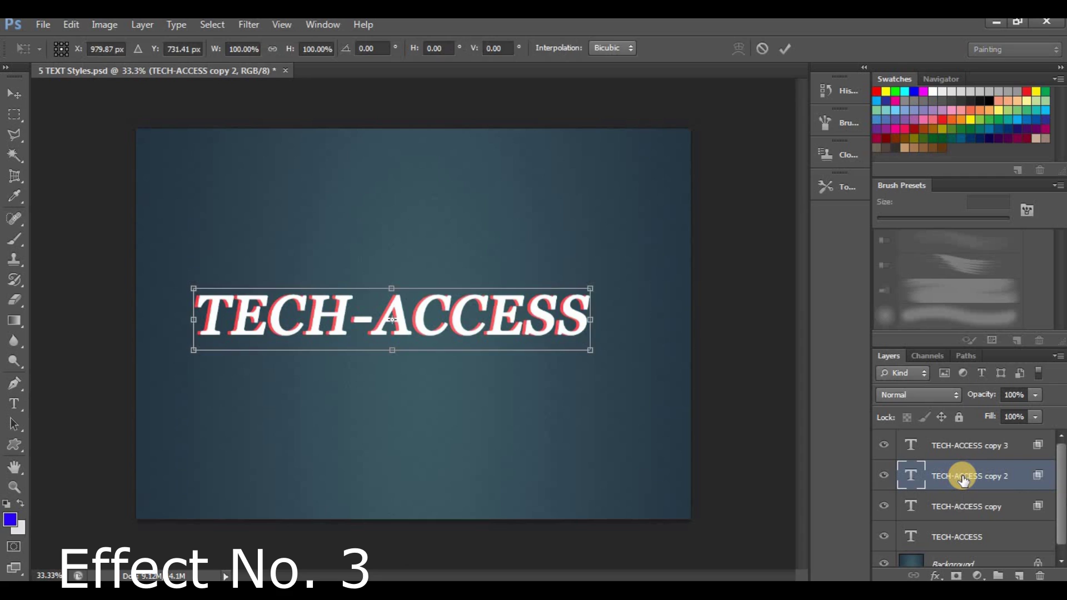
{"action": "key", "text": "Right"}
{"action": "key", "text": "Right"}
{"action": "key", "text": "Right"}
{"action": "key", "text": "Right"}
{"action": "key", "text": "Right"}
{"action": "key", "text": "Right"}
{"action": "key", "text": "Right"}
{"action": "key", "text": "Right"}
{"action": "key", "text": "Right"}
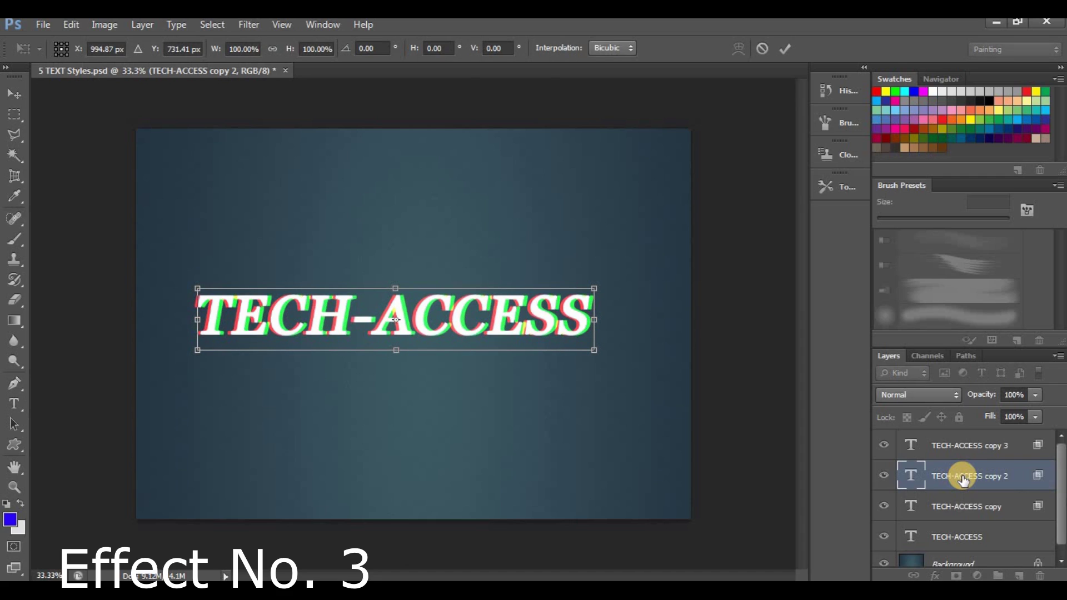
{"action": "key", "text": "Left"}
{"action": "key", "text": "Left"}
{"action": "key", "text": "Left"}
{"action": "key", "text": "Left"}
{"action": "key", "text": "Left"}
{"action": "key", "text": "Left"}
{"action": "key", "text": "Left"}
{"action": "key", "text": "Left"}
{"action": "key", "text": "Left"}
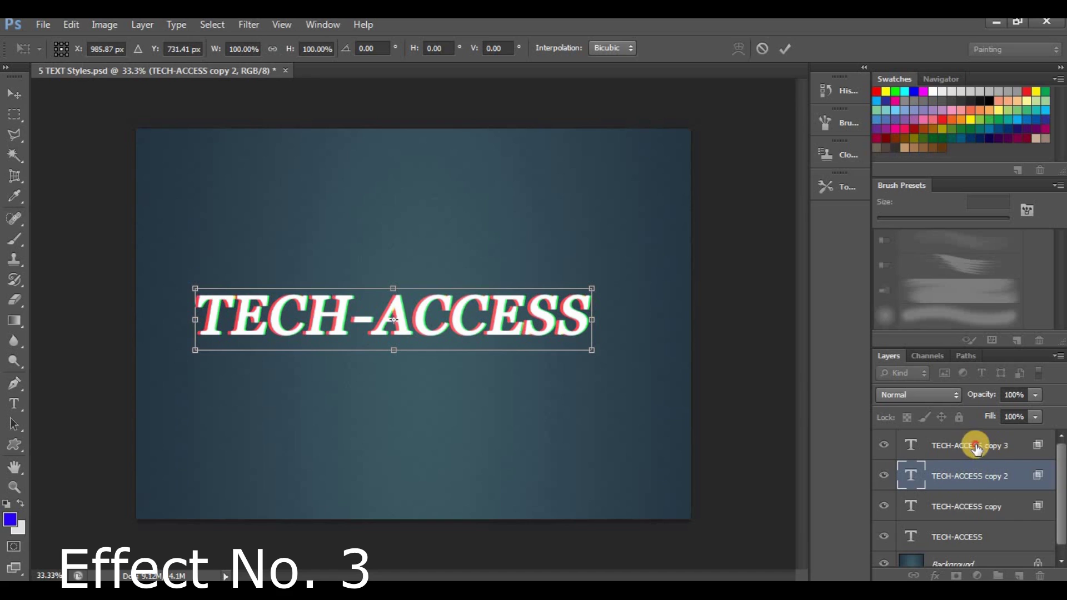
{"action": "left_click", "coordinate": [784, 49]}
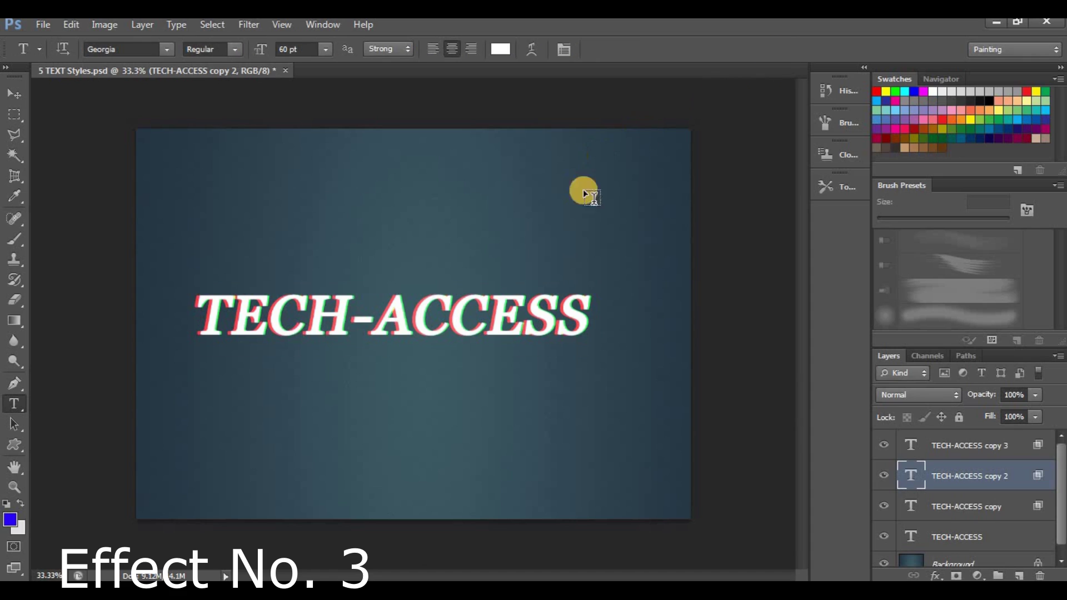
Offset TECH-ACCESS copy 3 slightly upward with arrow-key nudges
{"action": "left_click", "coordinate": [1010, 444]}
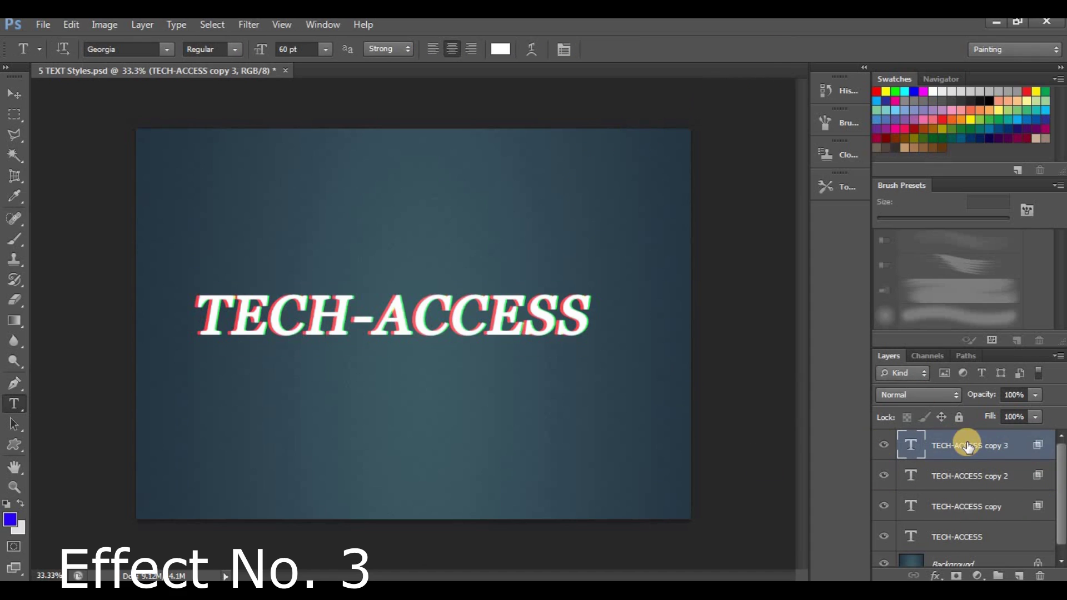
{"action": "key", "text": "ctrl+t"}
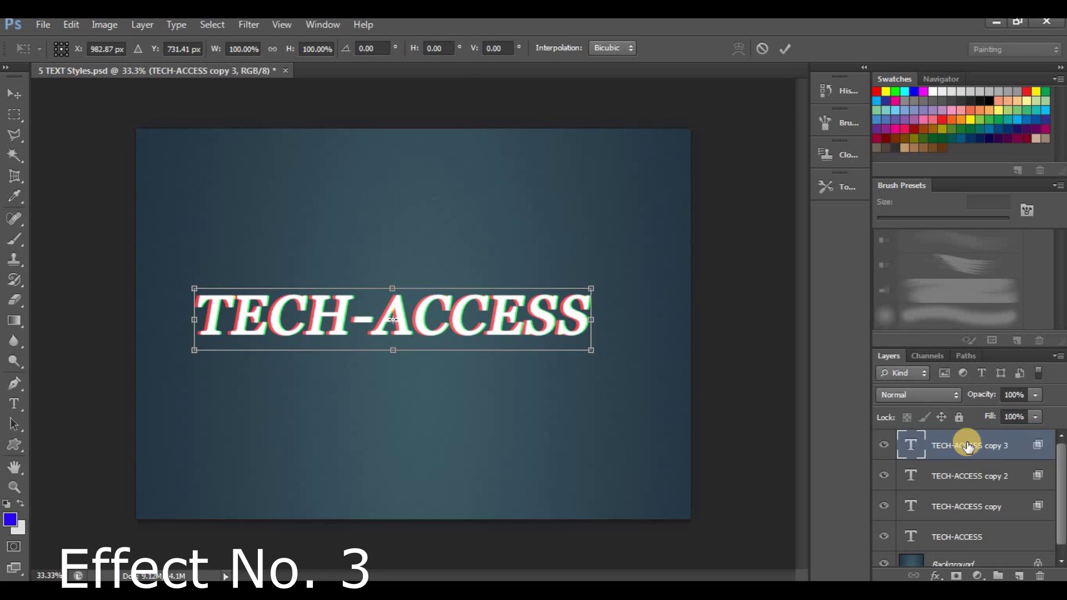
{"action": "key", "text": "Right"}
{"action": "key", "text": "Right"}
{"action": "key", "text": "Right"}
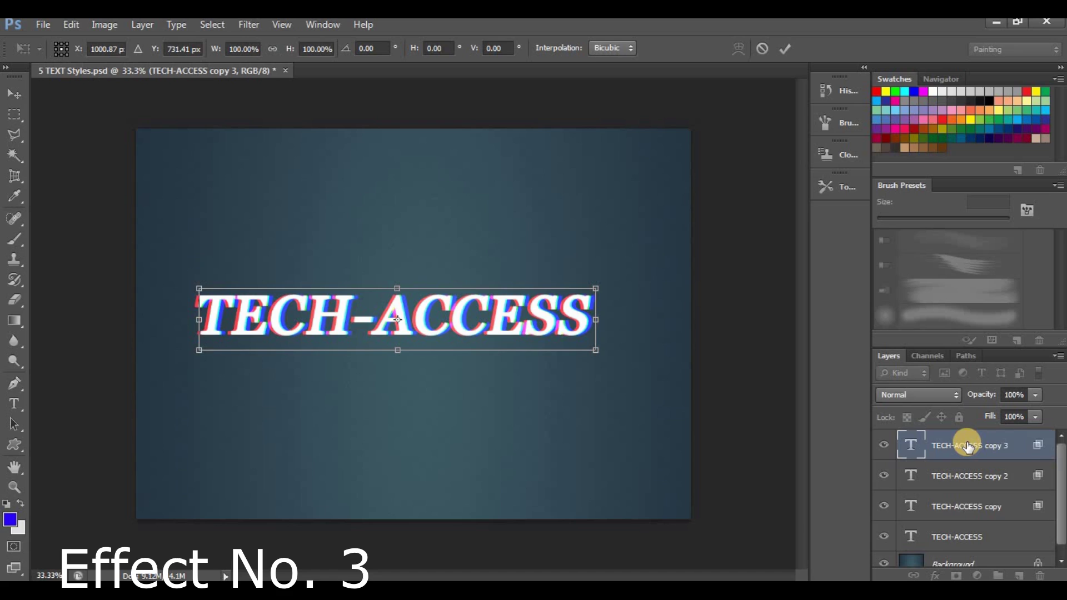
{"action": "key", "text": "Up"}
{"action": "key", "text": "Up"}
{"action": "key", "text": "Up"}
{"action": "key", "text": "Left"}
{"action": "key", "text": "Left"}
{"action": "key", "text": "Left"}
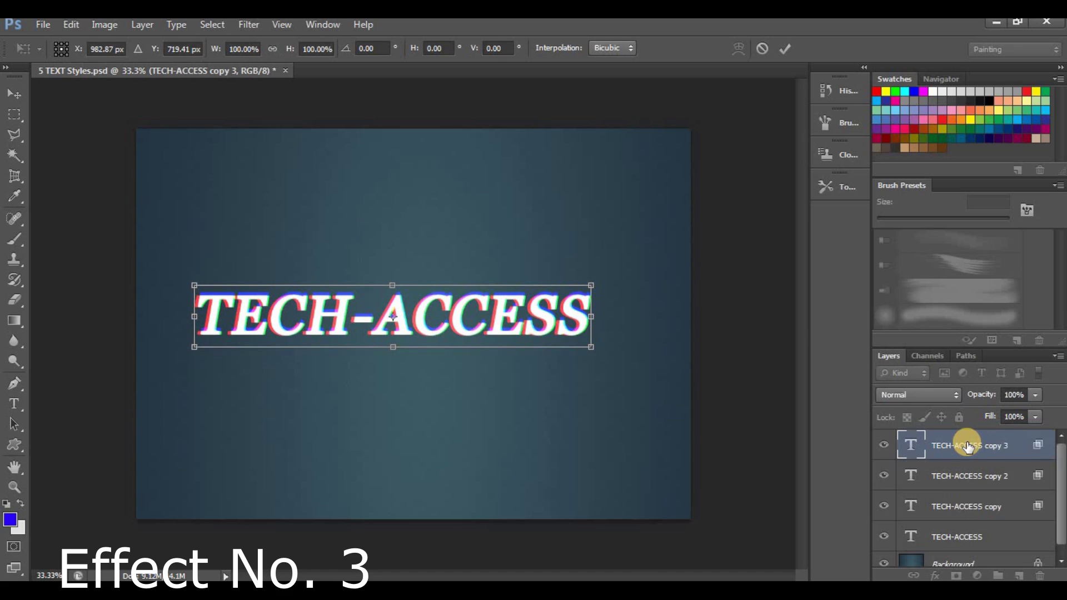
{"action": "left_click", "coordinate": [785, 49]}
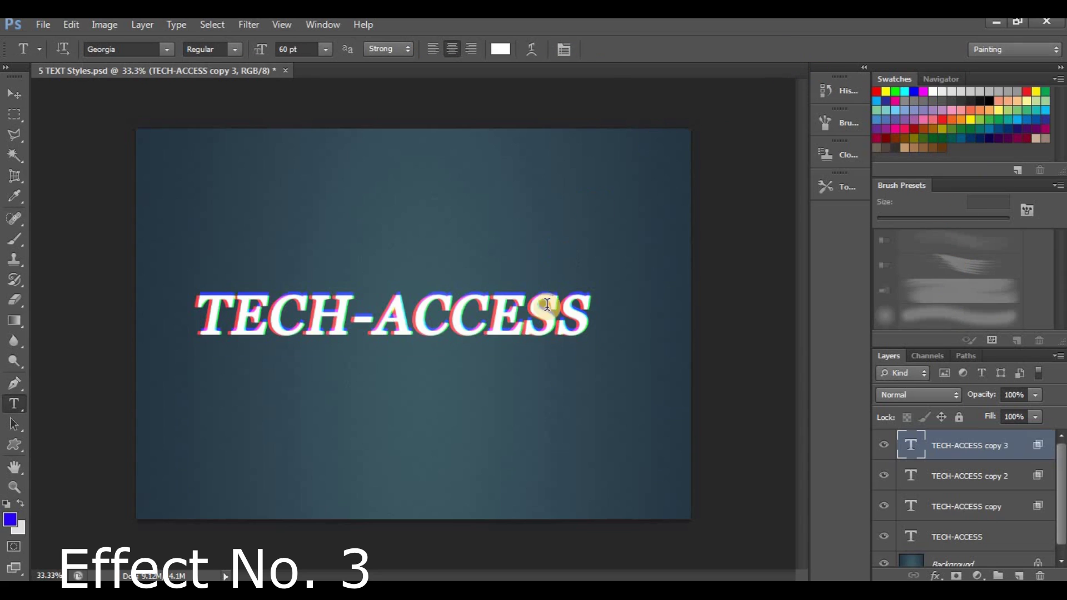
Toggle the TECH-ACCESS layers' visibility to compare the colour-fringe effect, leaving copy 3 hidden
{"action": "scroll", "coordinate": [1058, 489], "scroll_direction": "down", "scroll_amount": 1}
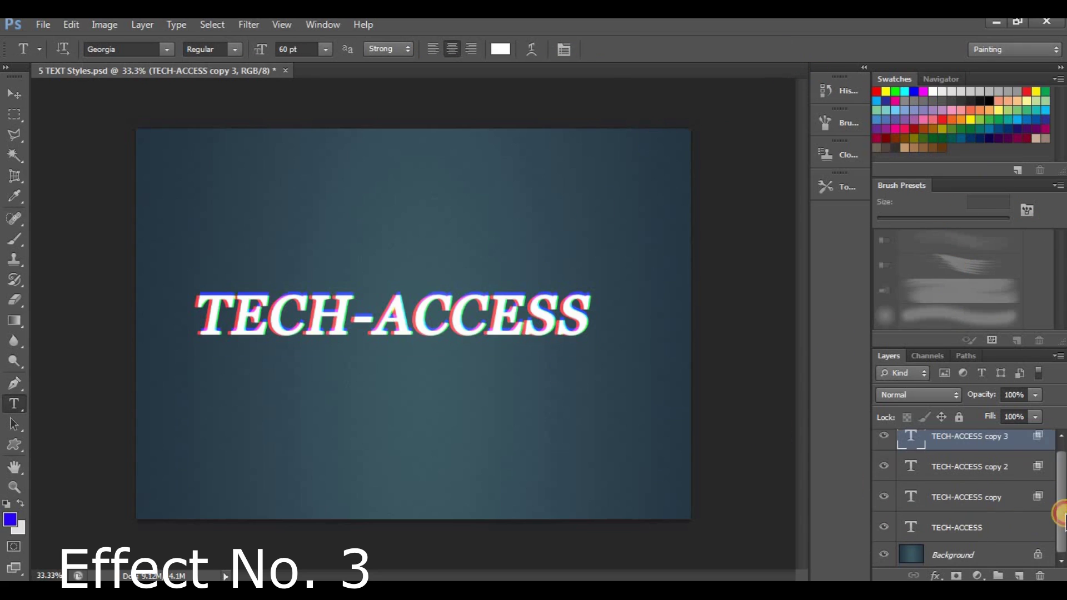
{"action": "left_click", "coordinate": [883, 528]}
{"action": "left_click", "coordinate": [883, 527]}
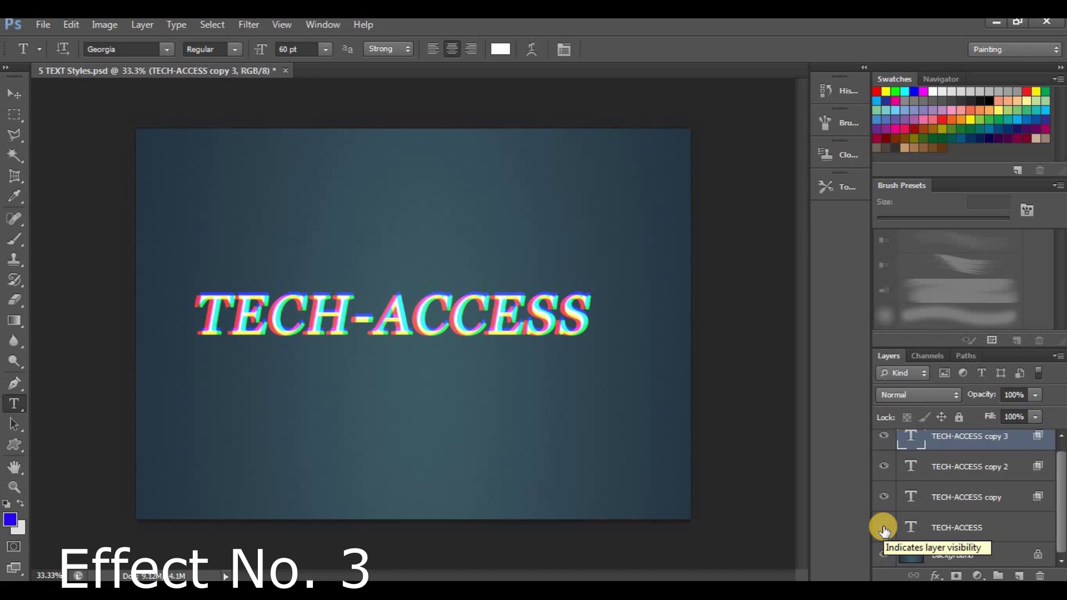
{"action": "left_click", "coordinate": [884, 498]}
{"action": "left_click", "coordinate": [883, 498]}
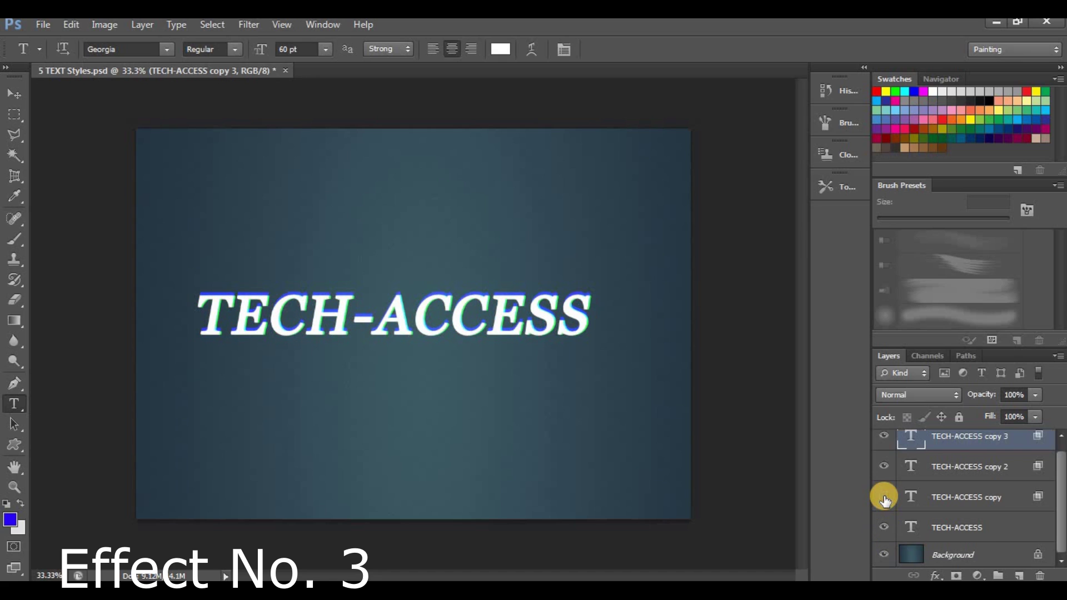
{"action": "left_click", "coordinate": [884, 498]}
{"action": "left_click", "coordinate": [885, 467]}
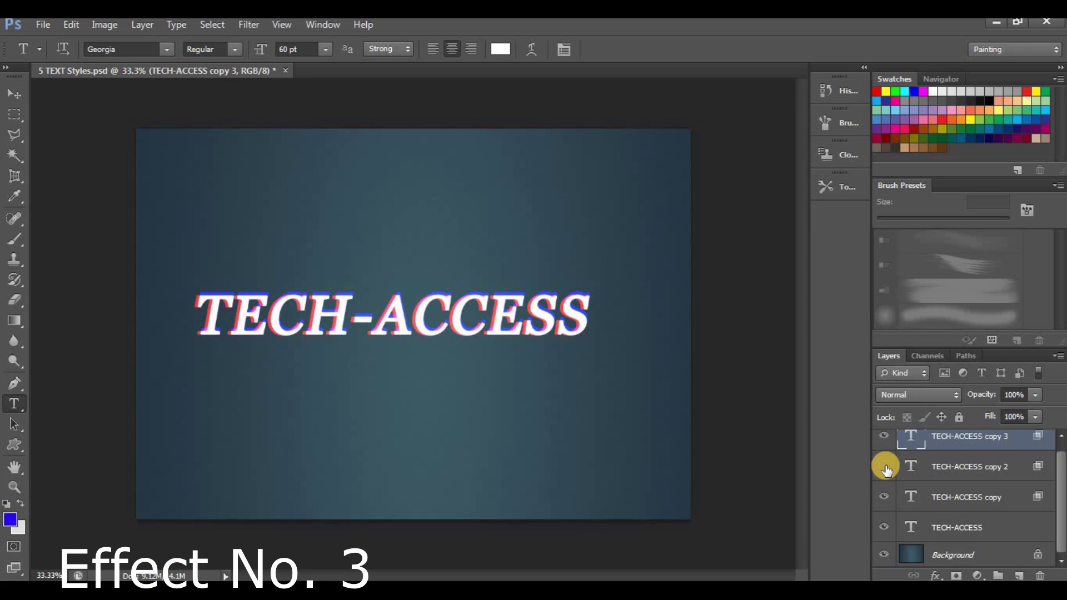
{"action": "left_click", "coordinate": [884, 466]}
{"action": "left_click", "coordinate": [884, 437]}
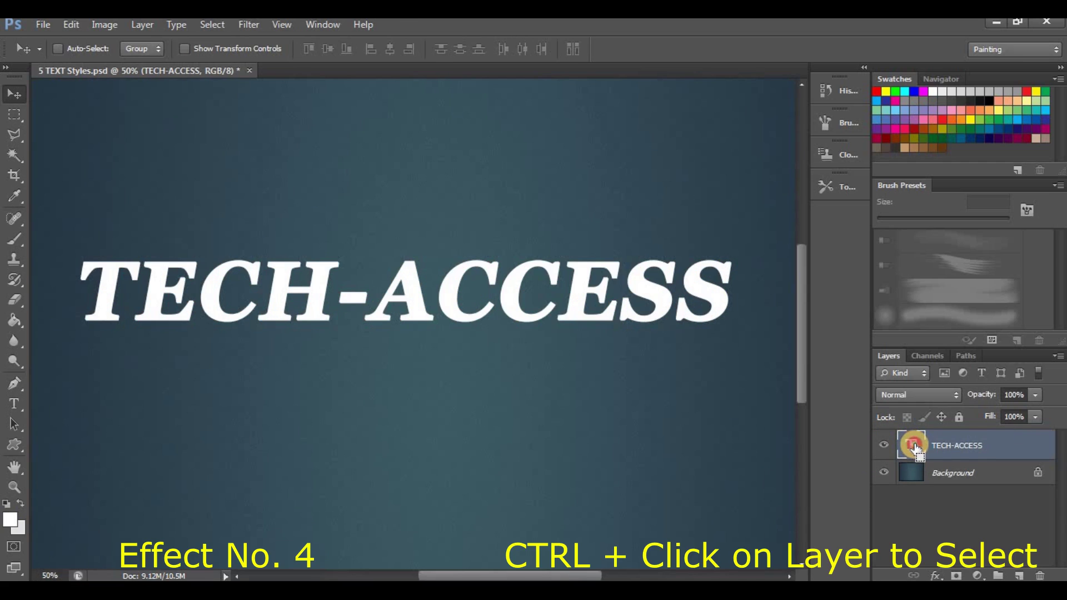
Load the TECH-ACCESS letters as a selection and Alt-subtract an ellipse across their lower half
{"action": "left_click", "coordinate": [914, 445], "text": "ctrl"}
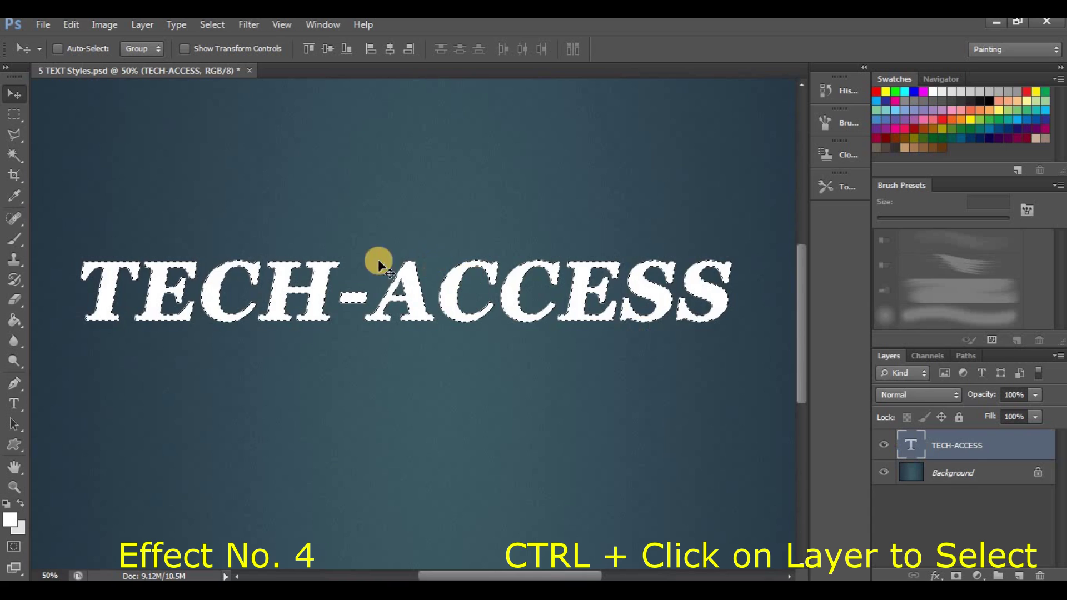
{"action": "left_click", "coordinate": [21, 122]}
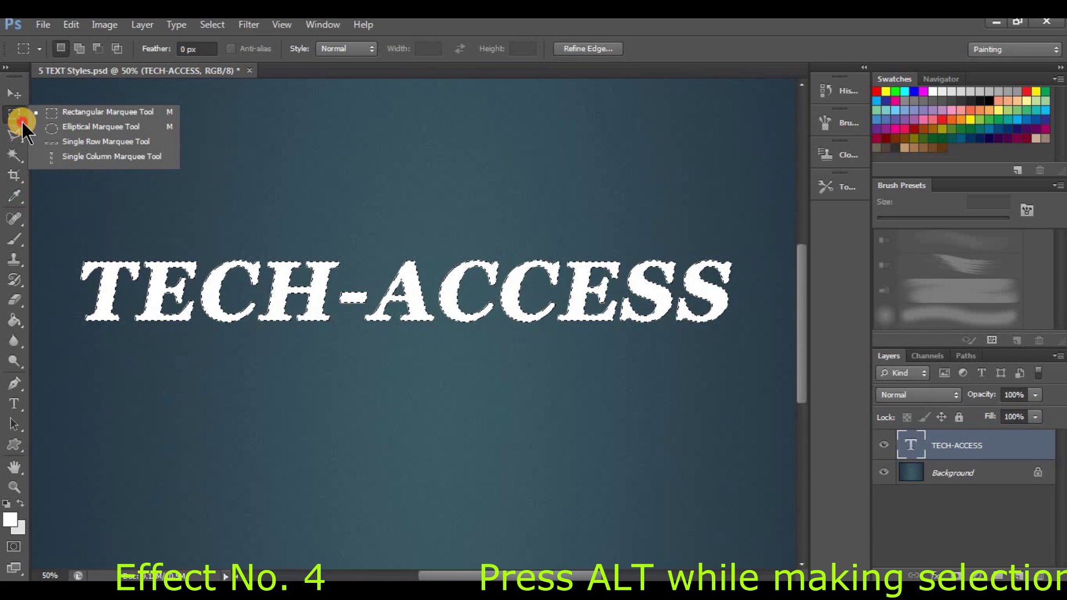
{"action": "left_click_drag", "start_coordinate": [21, 122], "coordinate": [49, 126]}
{"action": "left_click", "coordinate": [71, 131]}
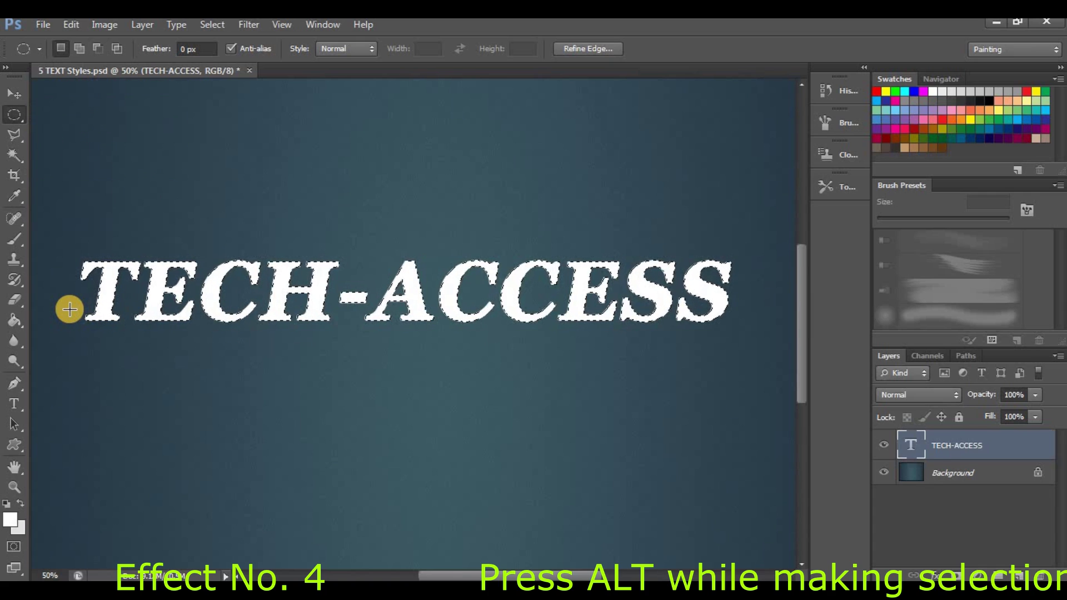
{"action": "left_click_drag", "start_coordinate": [55, 307], "coordinate": [528, 353]}
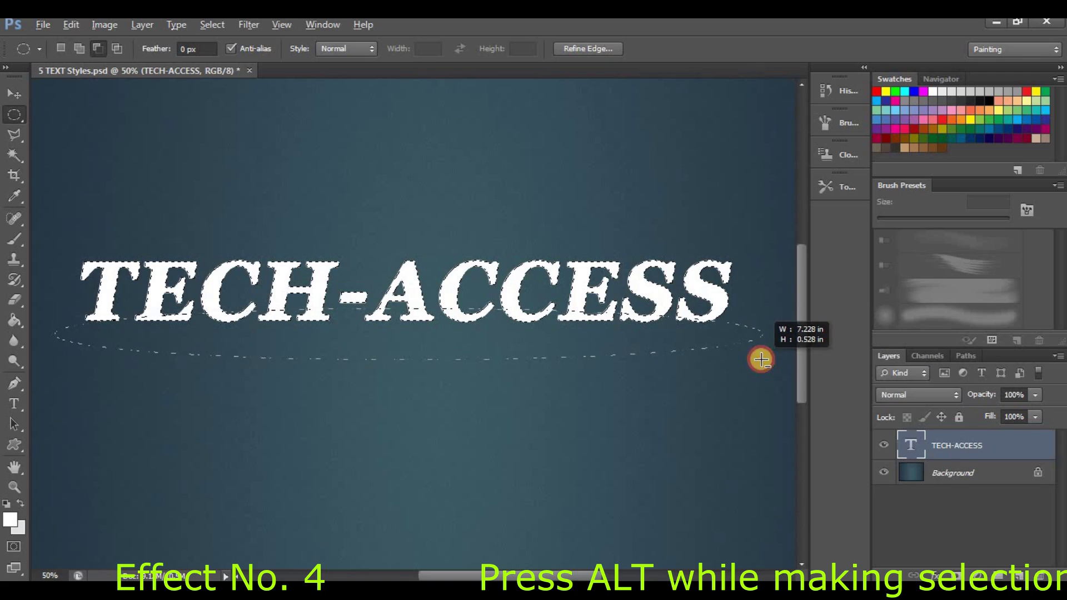
{"action": "left_click_drag", "start_coordinate": [528, 353], "coordinate": [760, 359]}
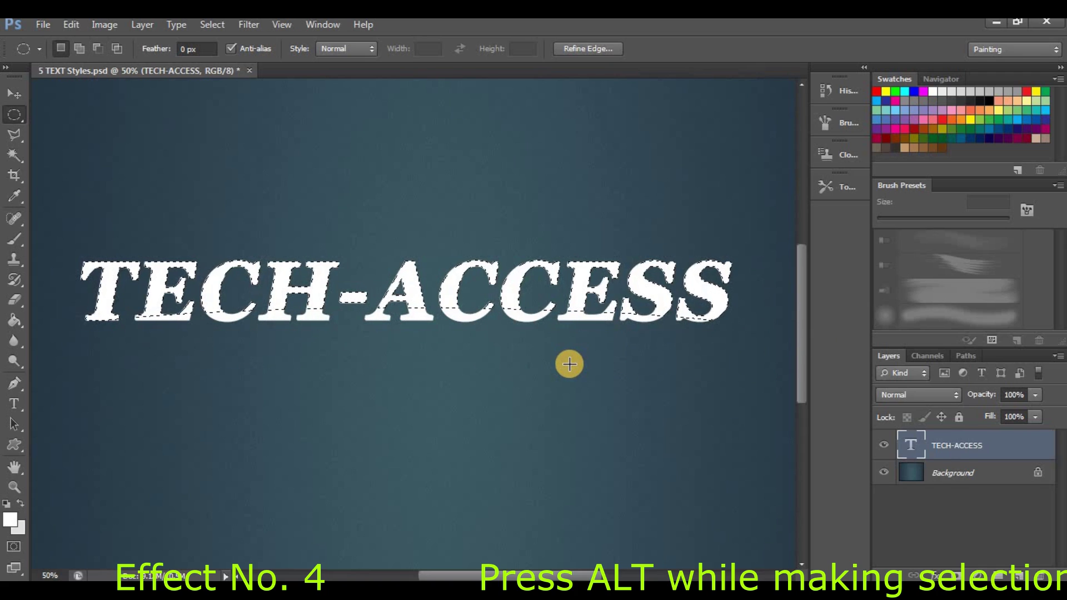
{"action": "key", "text": "ctrl+z"}
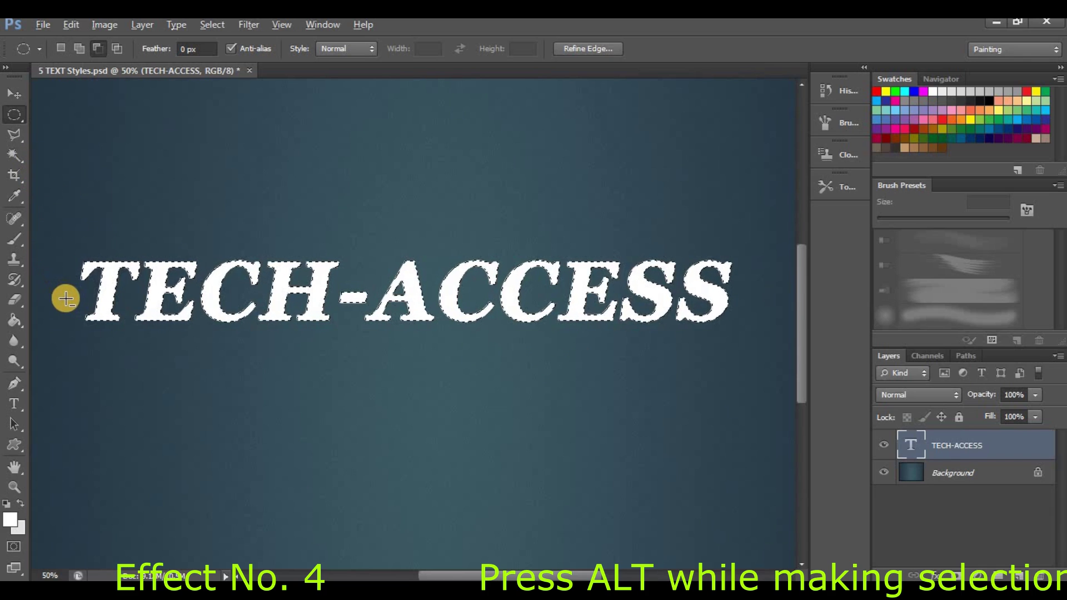
{"action": "key", "text": "alt"}
{"action": "left_click_drag", "start_coordinate": [66, 291], "coordinate": [754, 398]}
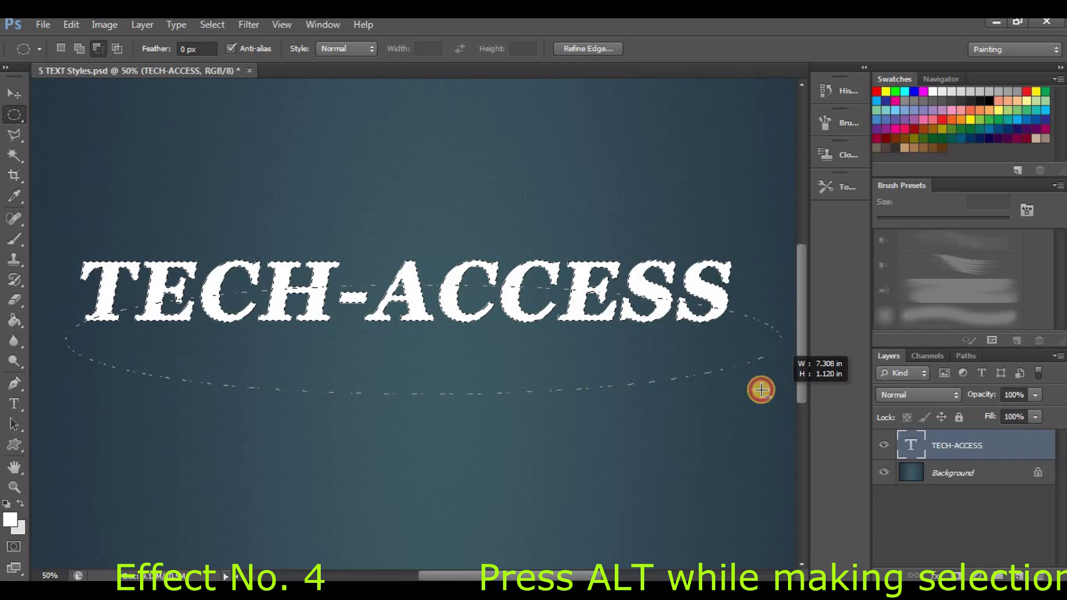
{"action": "left_click_drag", "start_coordinate": [754, 399], "coordinate": [751, 387]}
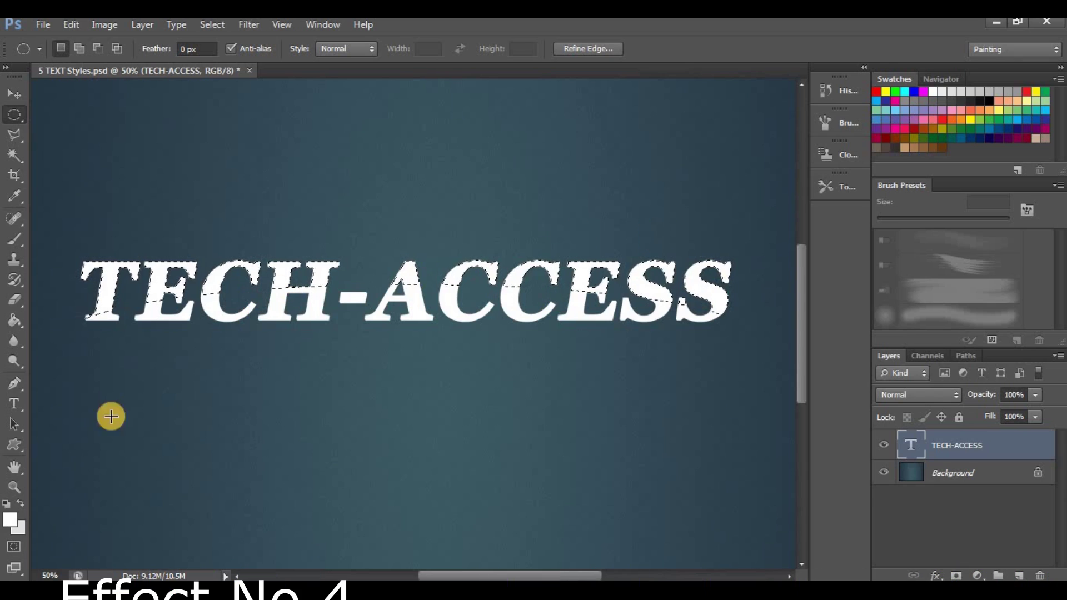
Set the foreground colour to vivid blue #3b1ee9, keeping the Elliptical Marquee active
{"action": "left_click", "coordinate": [12, 512]}
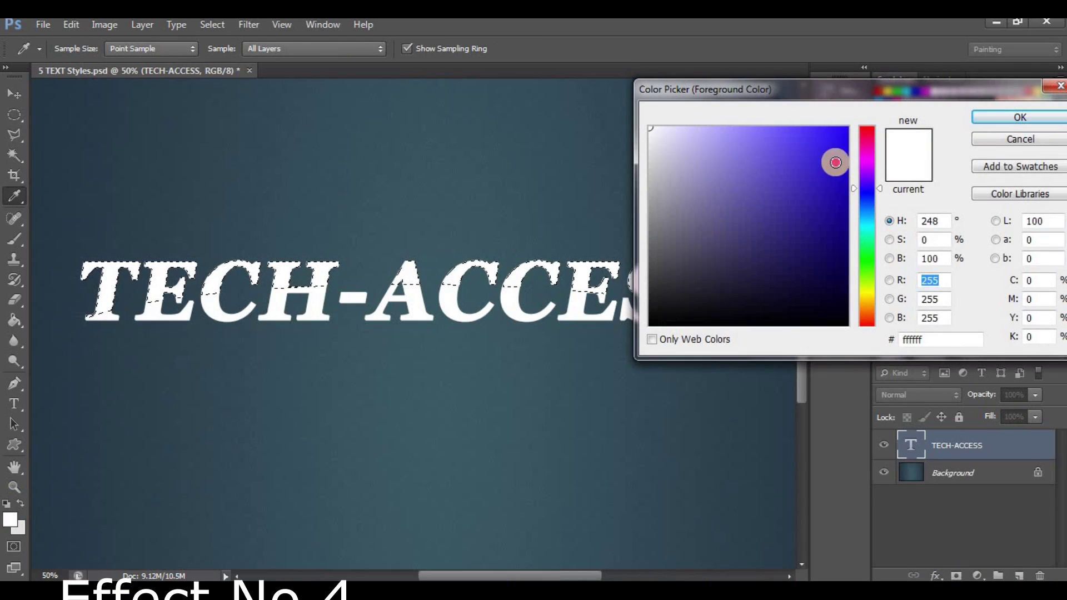
{"action": "mouse_move", "coordinate": [834, 161]}
{"action": "left_mouse_down"}
{"action": "mouse_move", "coordinate": [811, 132]}
{"action": "mouse_move", "coordinate": [924, 109]}
{"action": "left_mouse_up"}
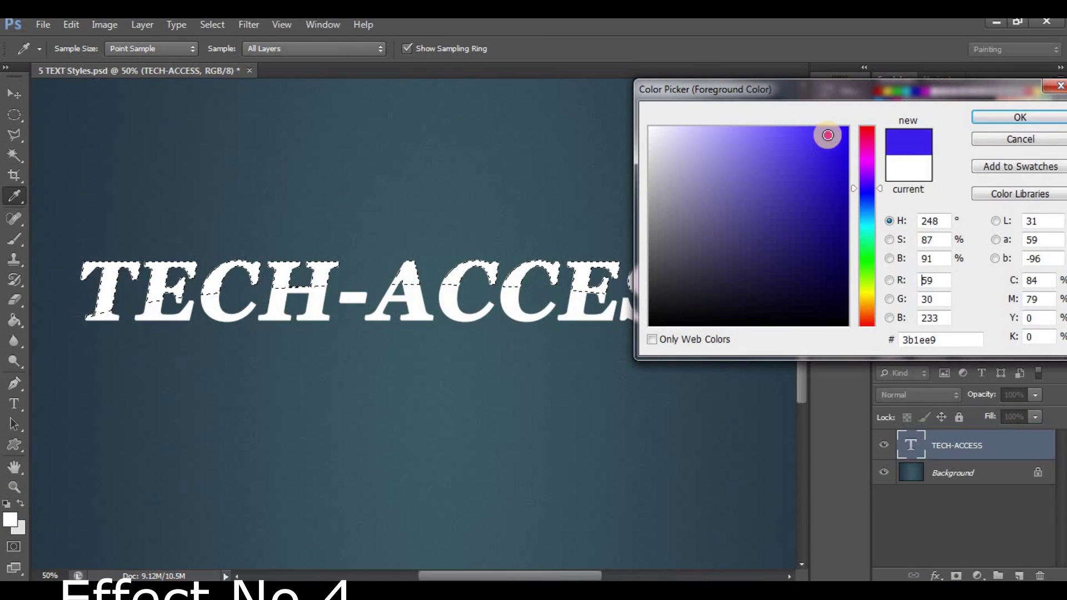
{"action": "key", "text": "Return"}
{"action": "key", "text": "m"}
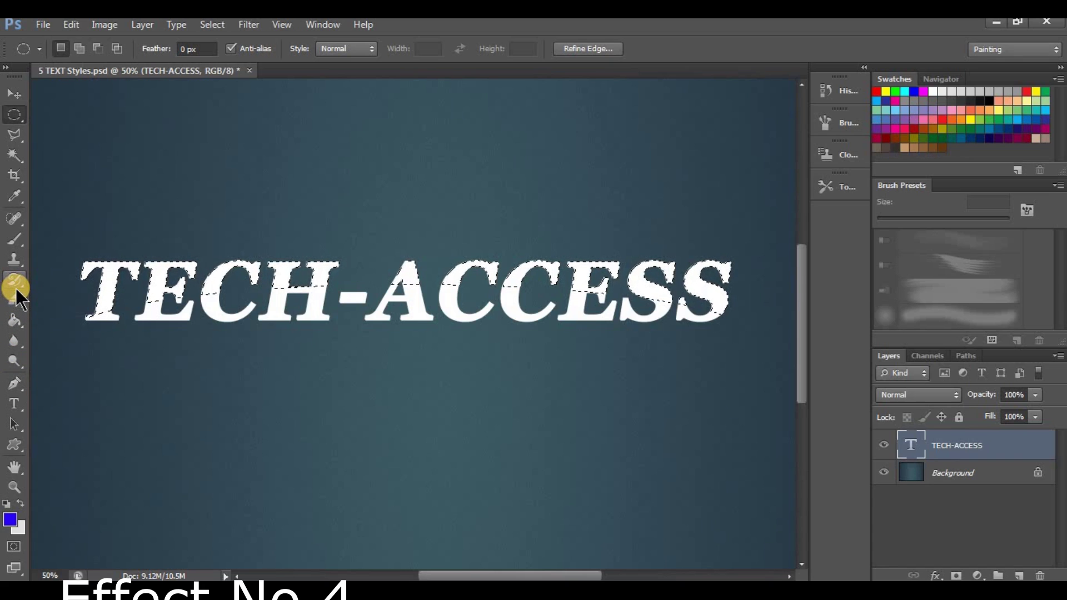
Create an empty Layer 1 above the TECH-ACCESS text layer and keep it active
{"action": "right_click", "coordinate": [952, 452]}
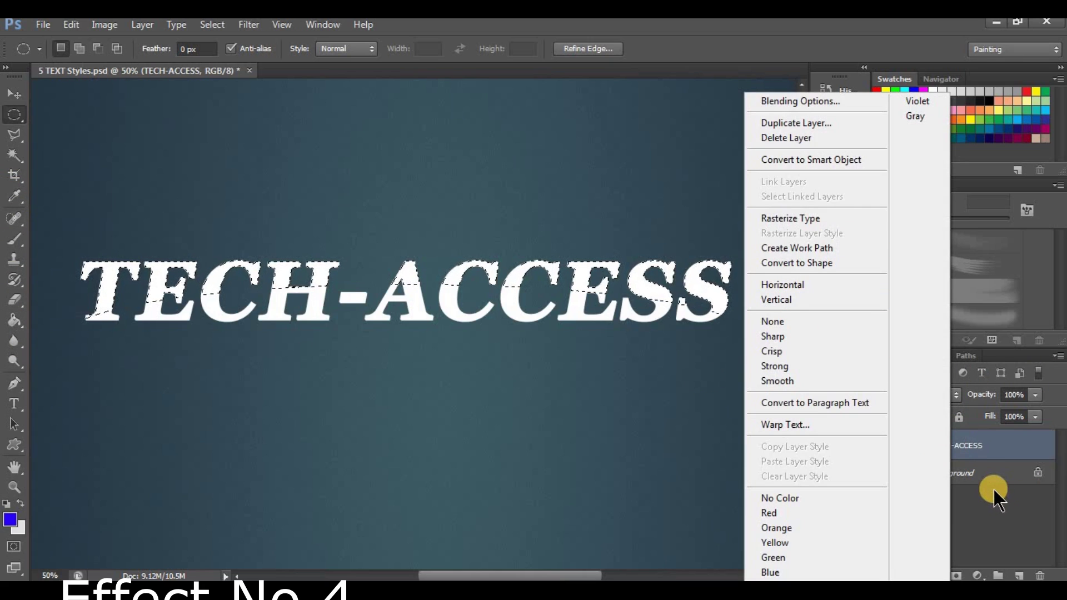
{"action": "left_click", "coordinate": [1008, 572]}
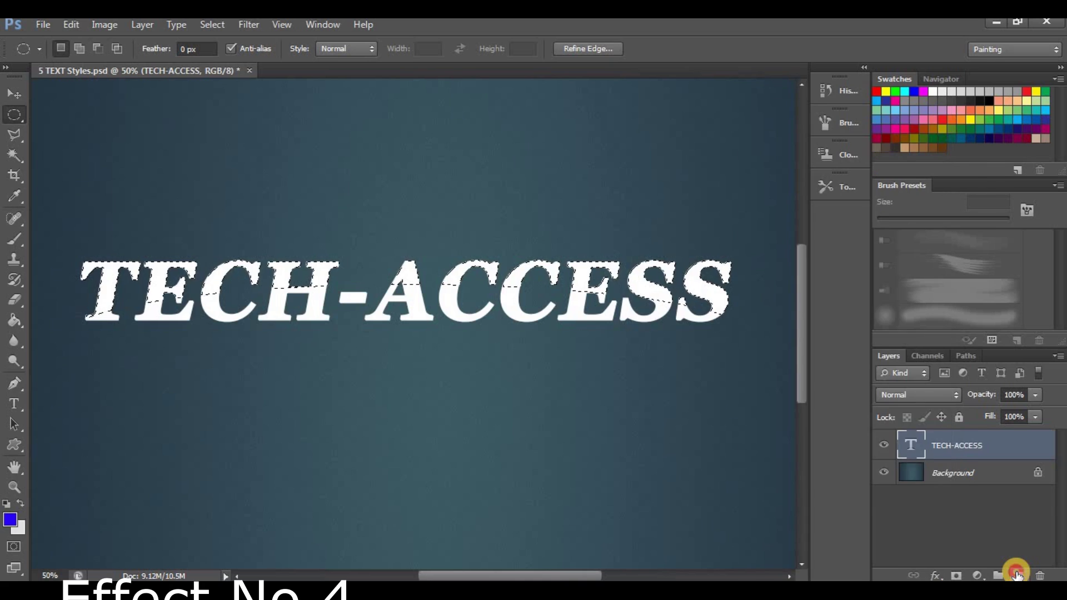
{"action": "left_click", "coordinate": [1016, 574]}
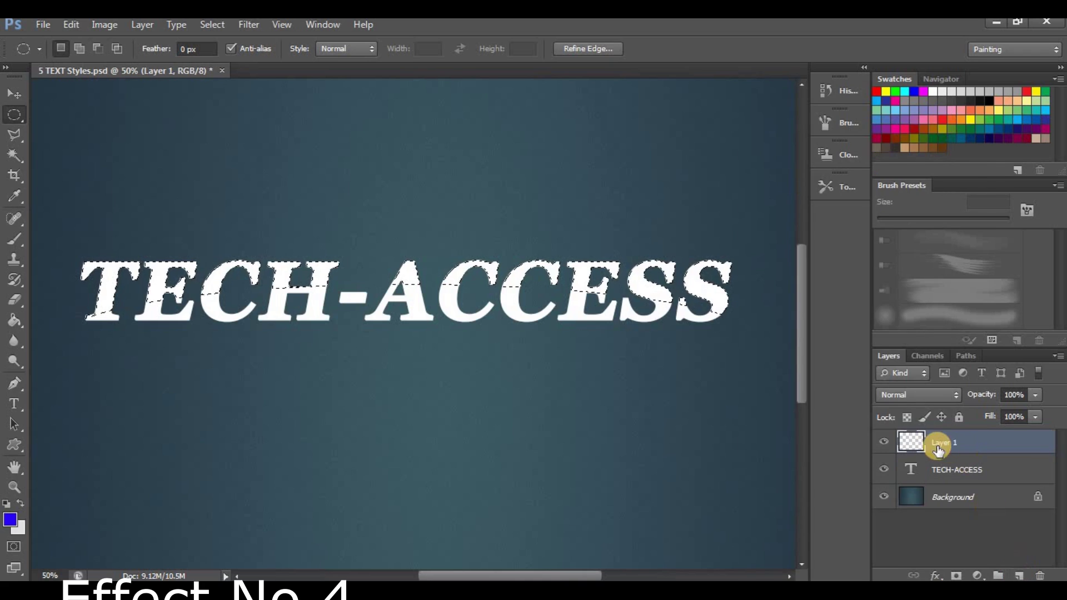
{"action": "left_click", "coordinate": [14, 320]}
{"action": "left_click", "coordinate": [94, 260]}
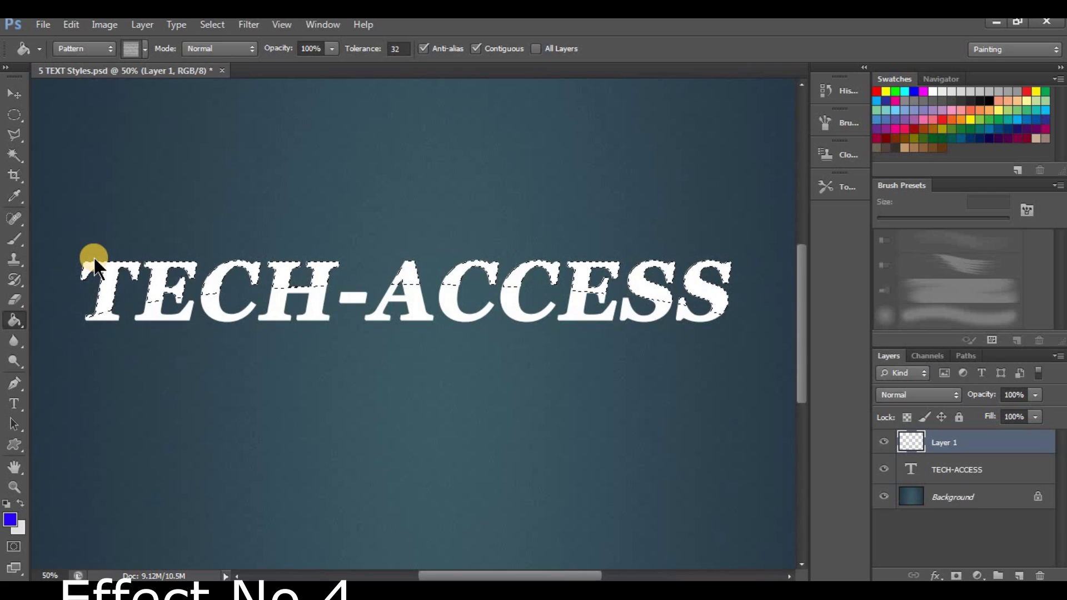
{"action": "left_click", "coordinate": [993, 445]}
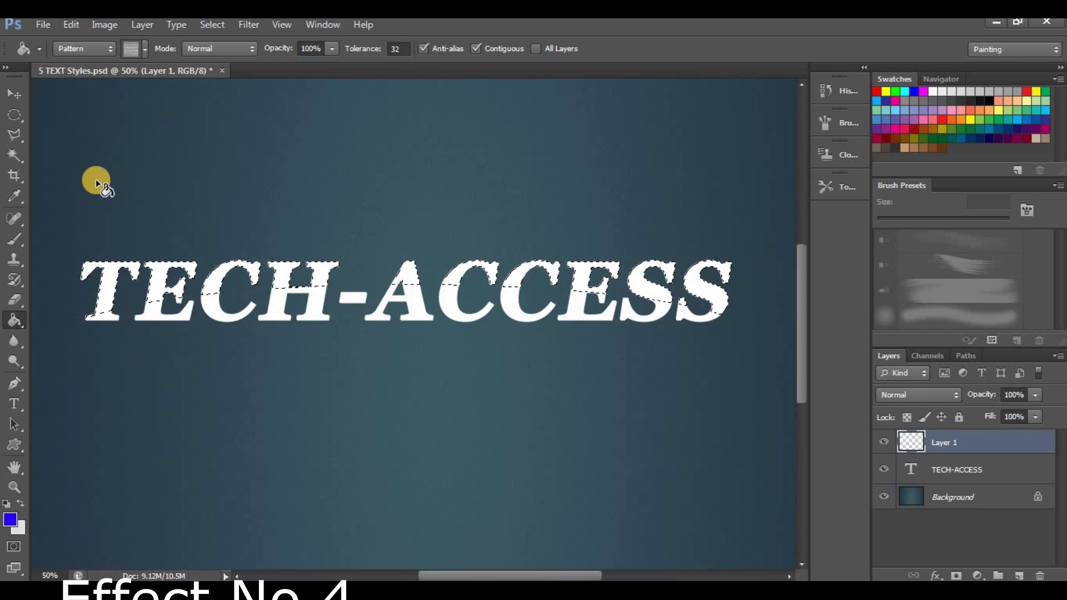
Set the background colour to a bright blue
{"action": "left_click", "coordinate": [22, 528]}
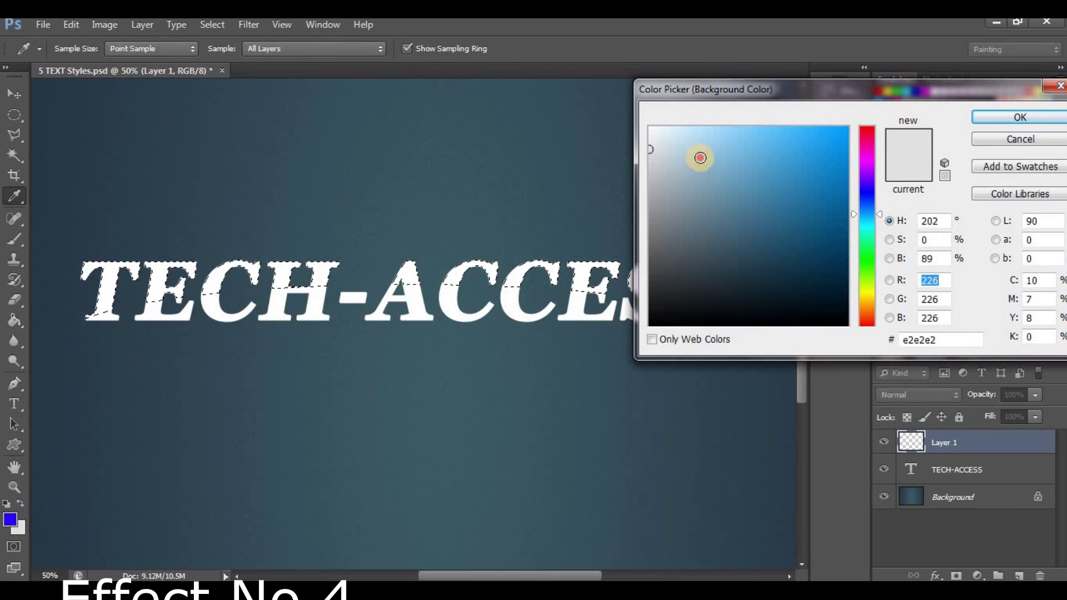
{"action": "left_click_drag", "start_coordinate": [700, 155], "coordinate": [850, 127]}
{"action": "left_click", "coordinate": [1008, 117]}
Try a grey pattern Paint Bucket fill on the letters, then switch the fill source to Foreground
{"action": "key", "text": "g"}
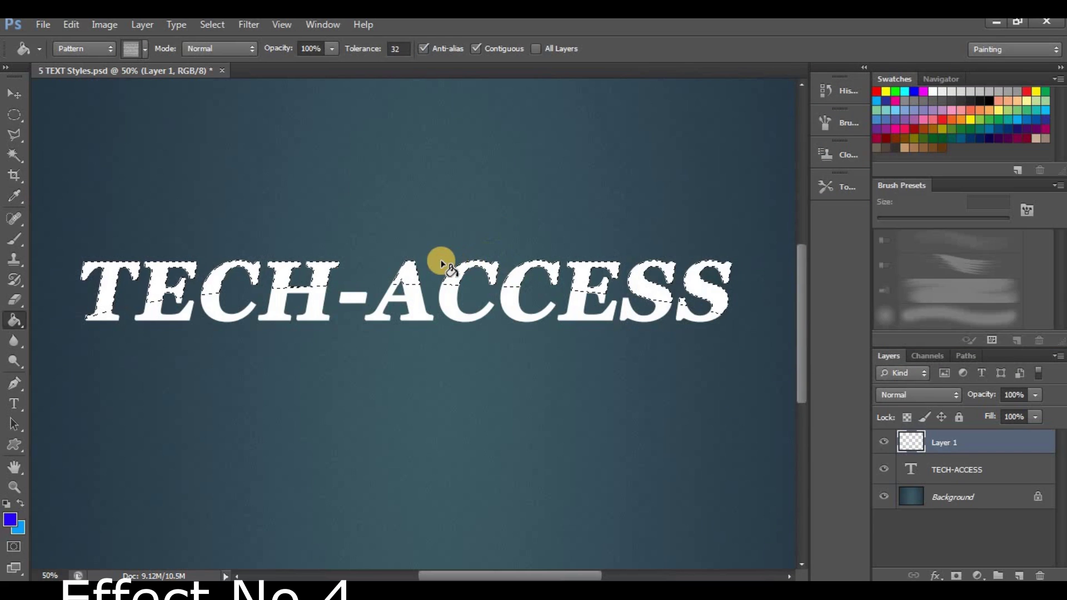
{"action": "left_click", "coordinate": [441, 259]}
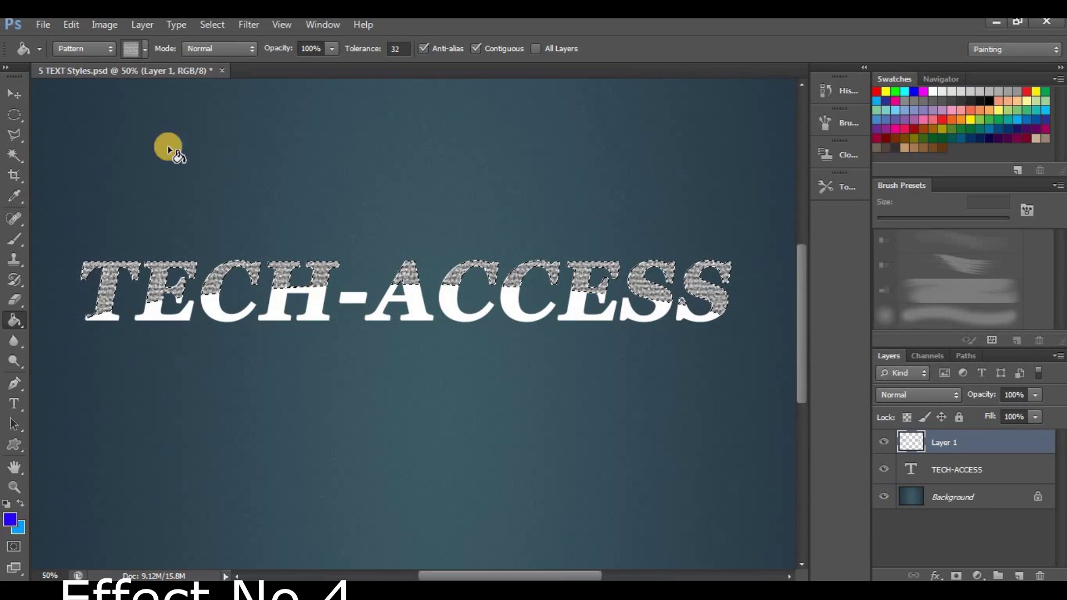
{"action": "left_click", "coordinate": [144, 54]}
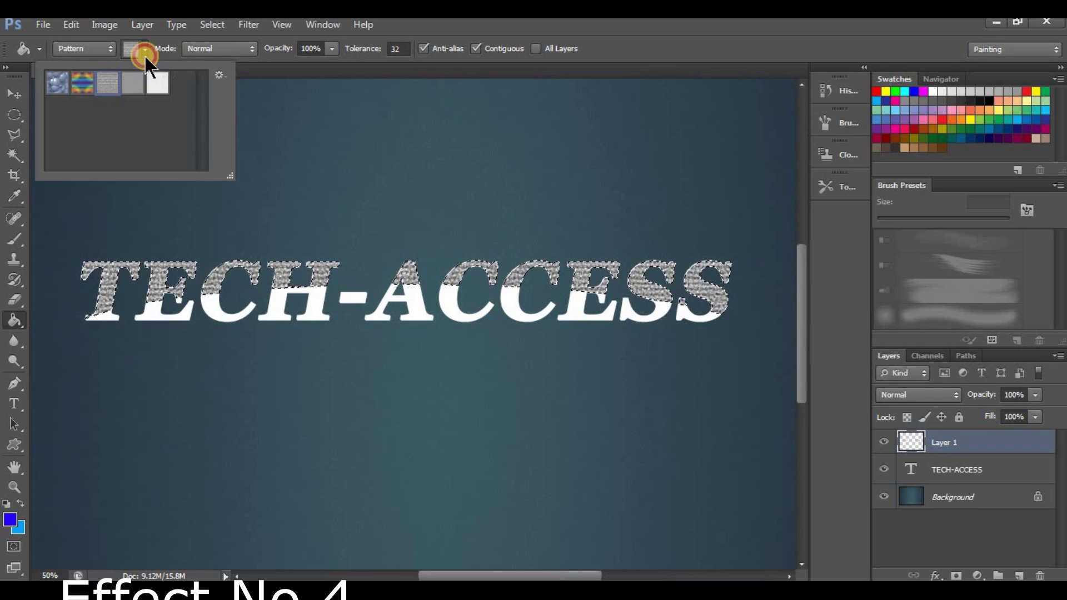
{"action": "left_click", "coordinate": [133, 84]}
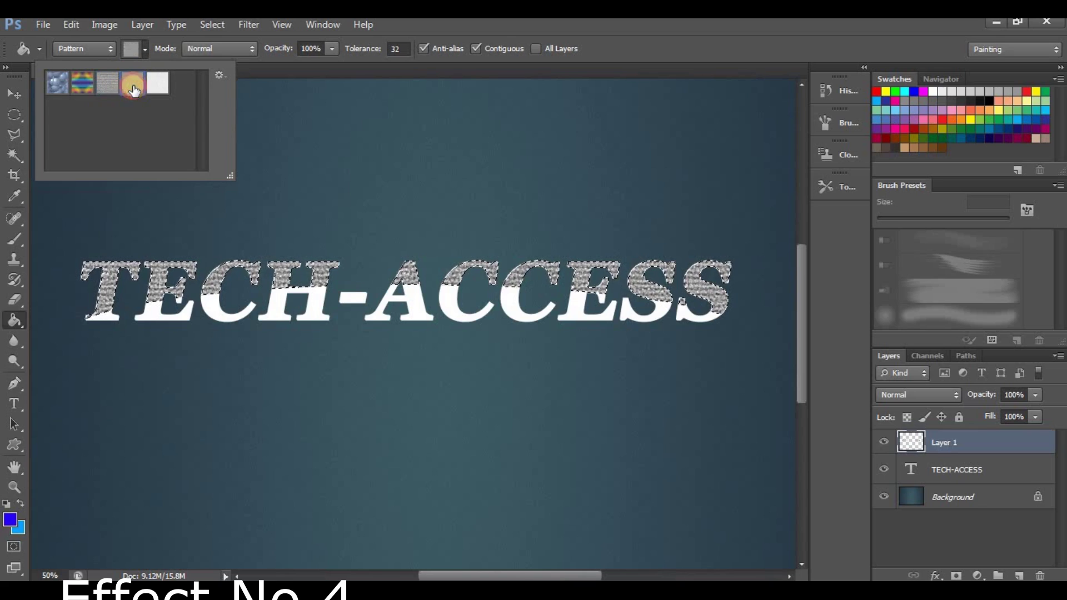
{"action": "left_click", "coordinate": [109, 50]}
{"action": "left_click", "coordinate": [89, 60]}
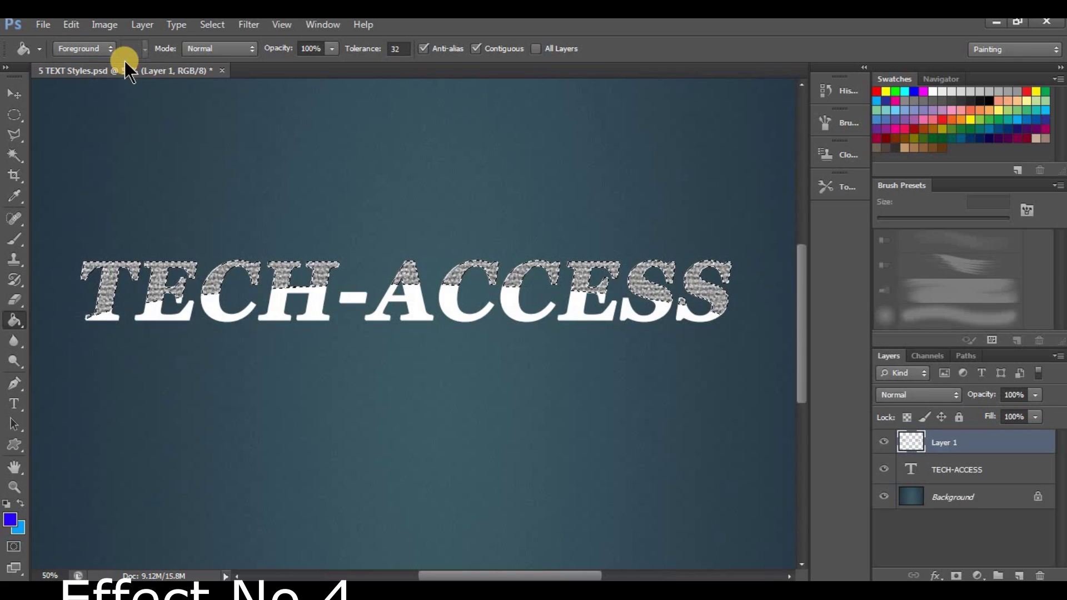
Adjust the Paint Bucket opacity, then delete the trial fill from History
{"action": "left_click", "coordinate": [43, 45]}
{"action": "left_click", "coordinate": [49, 45]}
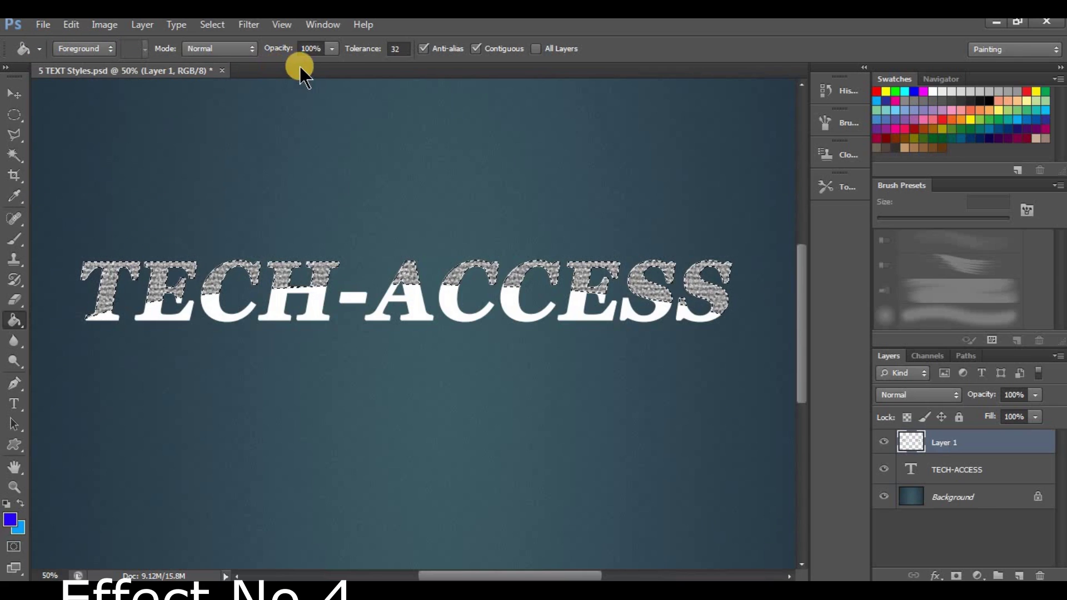
{"action": "left_click", "coordinate": [331, 50]}
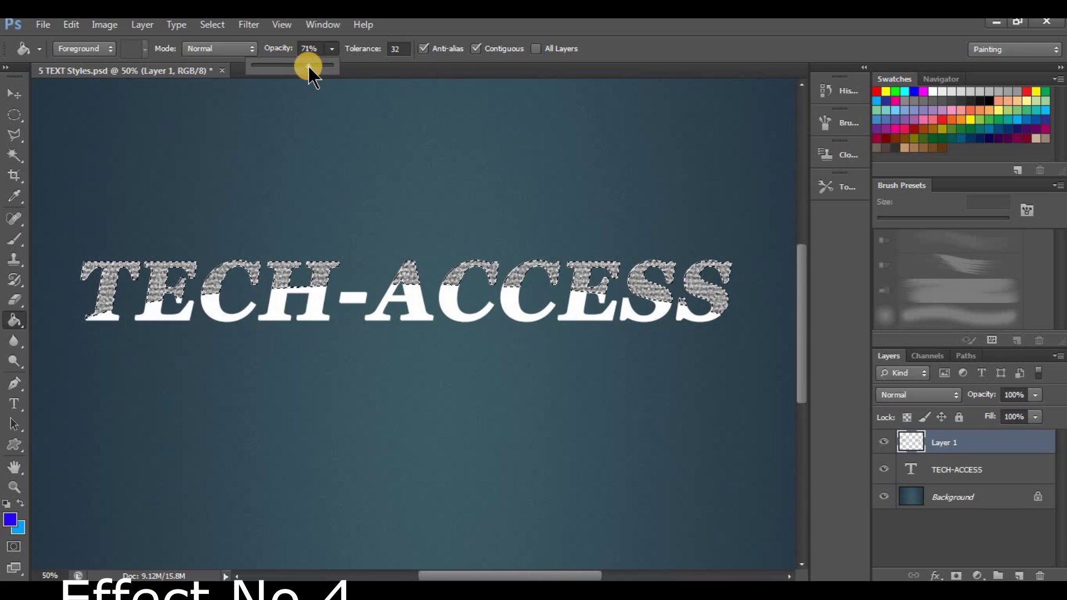
{"action": "left_click", "coordinate": [324, 68]}
{"action": "left_click", "coordinate": [845, 93]}
{"action": "left_click", "coordinate": [782, 159]}
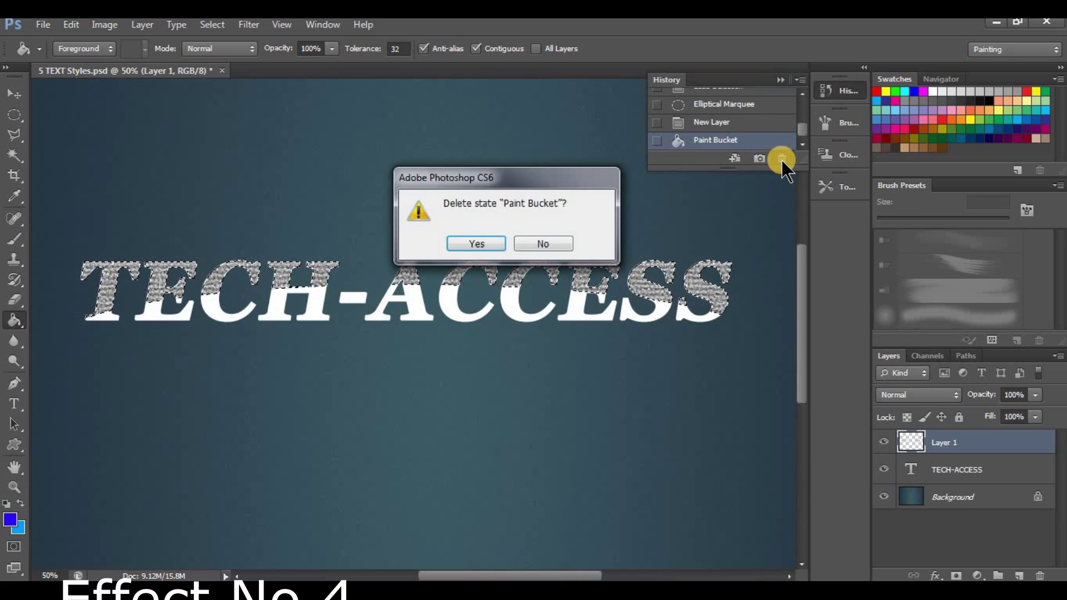
{"action": "key", "text": "Return"}
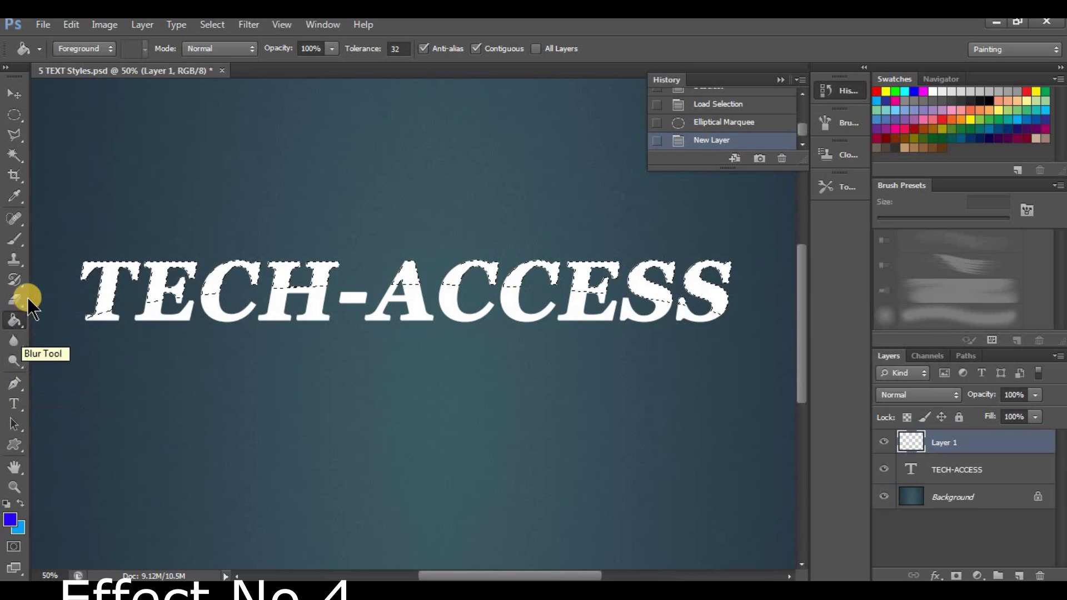
Choose the Gradient Tool with the blue-to-transparent preset
{"action": "right_click", "coordinate": [22, 328]}
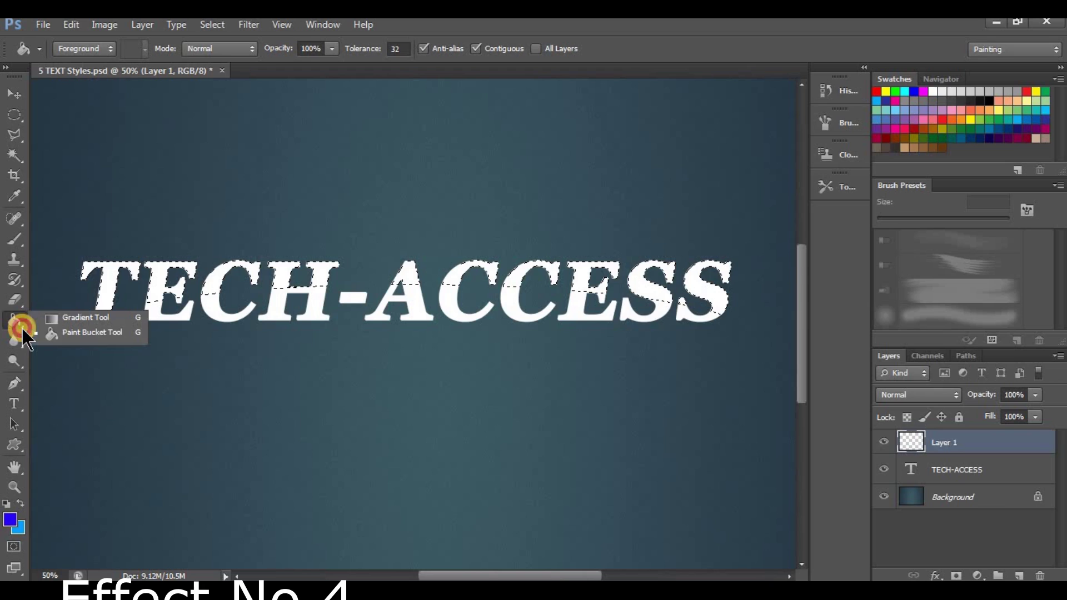
{"action": "left_click", "coordinate": [50, 317]}
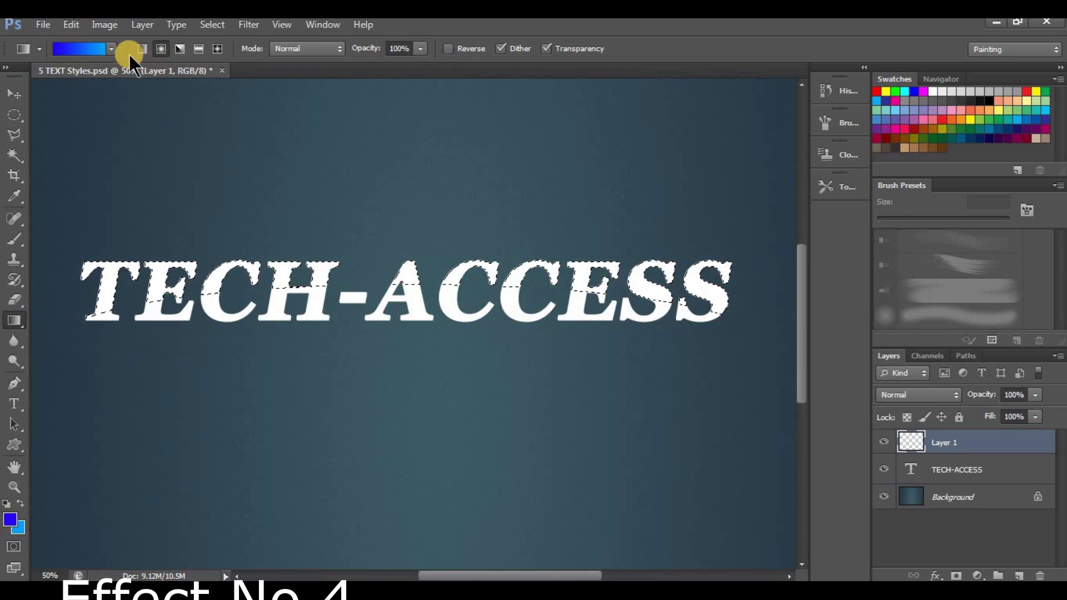
{"action": "left_click", "coordinate": [112, 49]}
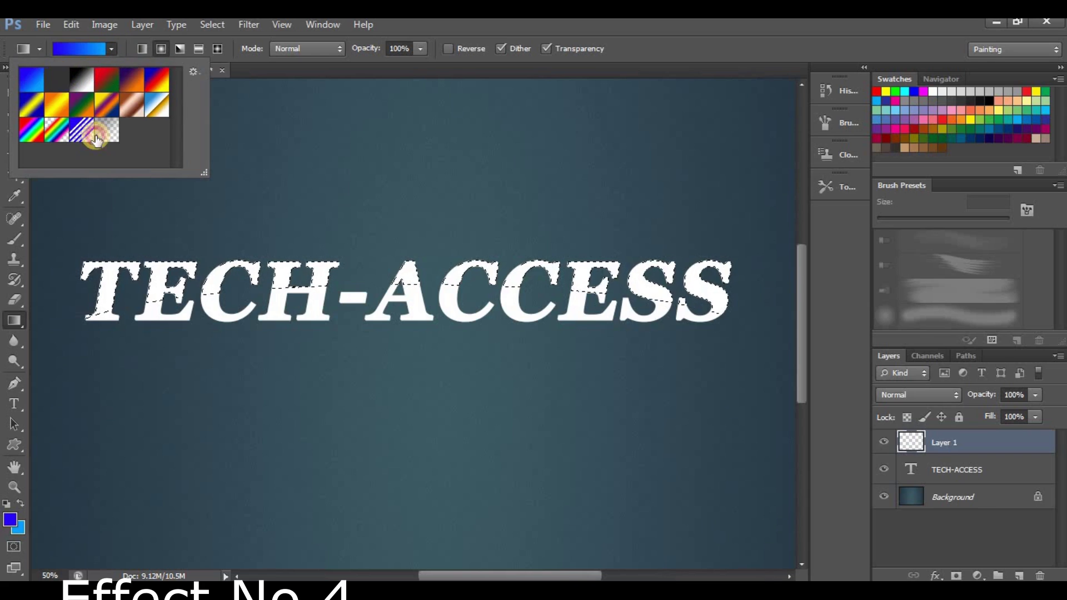
{"action": "left_click", "coordinate": [56, 79]}
Drag short blue gradients across the tops of the TECH-ACCESS letters, then deselect
{"action": "left_click_drag", "start_coordinate": [106, 253], "coordinate": [107, 291]}
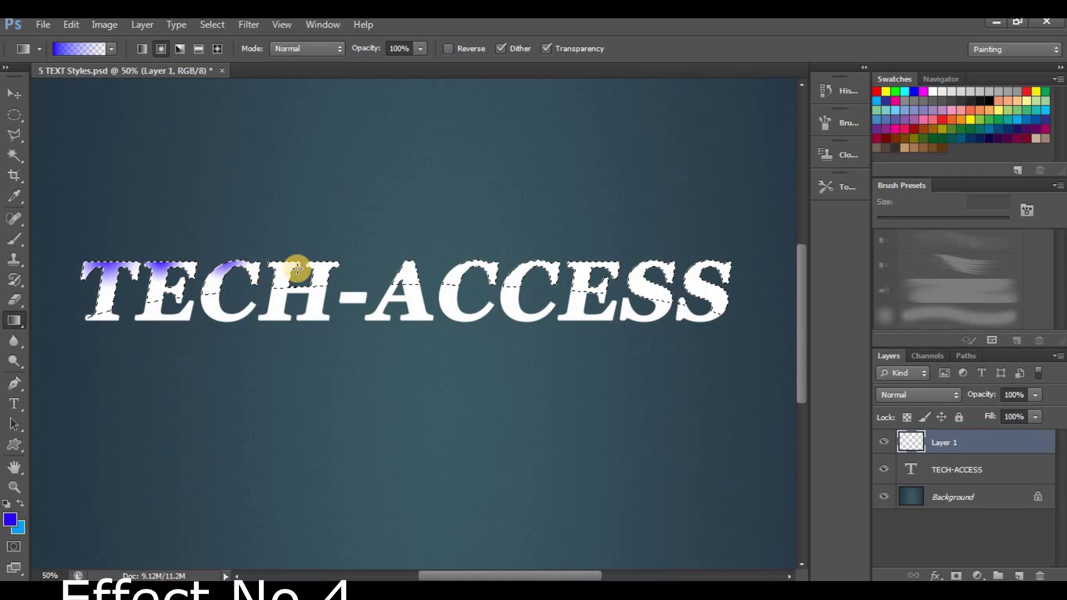
{"action": "left_click_drag", "start_coordinate": [282, 284], "coordinate": [282, 285]}
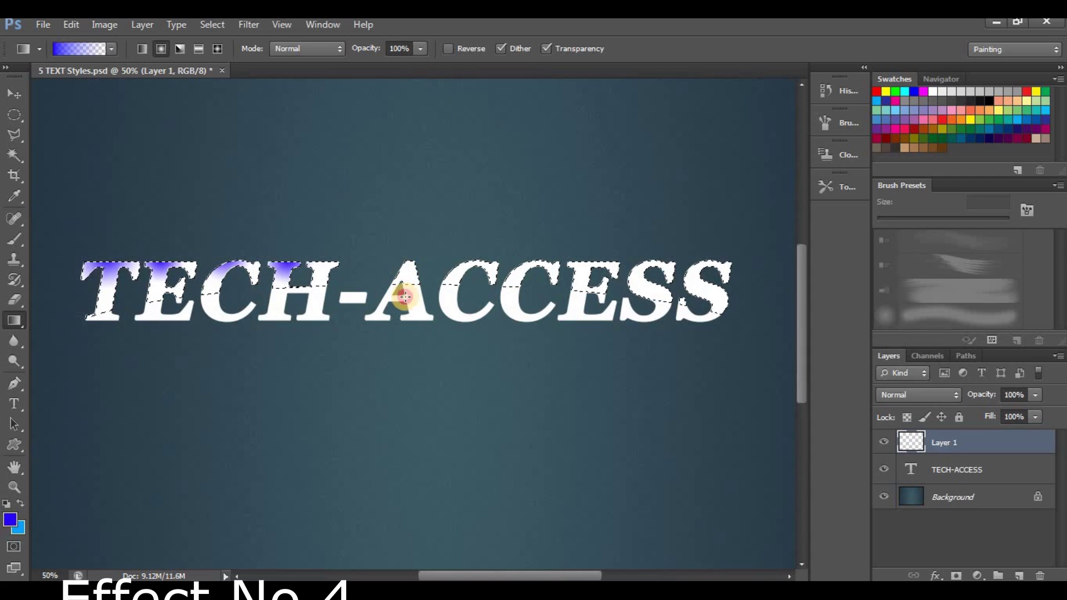
{"action": "mouse_move", "coordinate": [414, 301]}
{"action": "left_mouse_down"}
{"action": "mouse_move", "coordinate": [528, 258]}
{"action": "mouse_move", "coordinate": [605, 265]}
{"action": "left_mouse_up"}
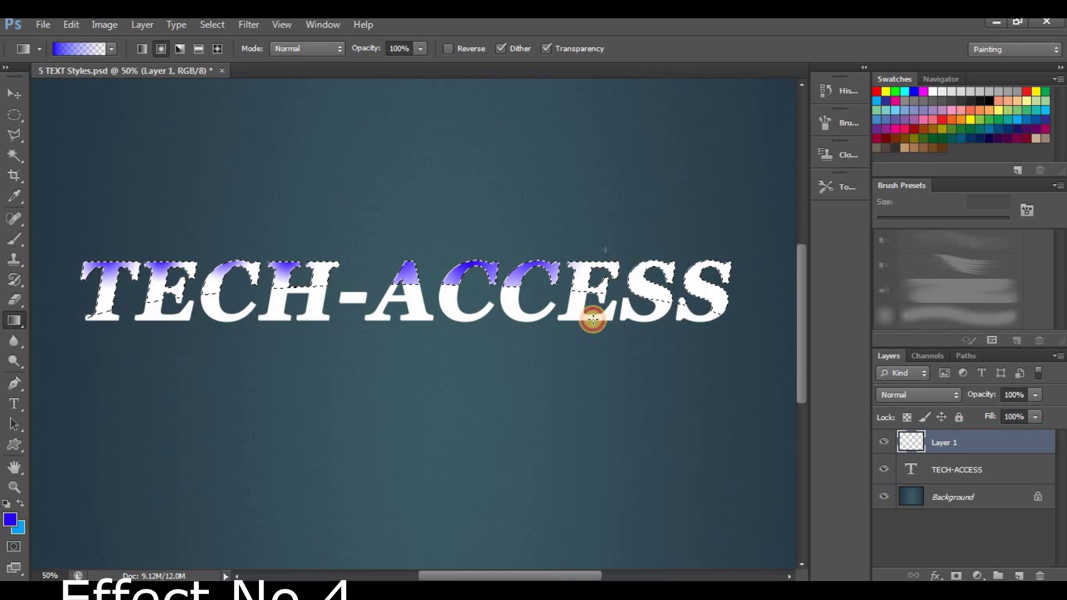
{"action": "left_click_drag", "start_coordinate": [591, 317], "coordinate": [656, 252]}
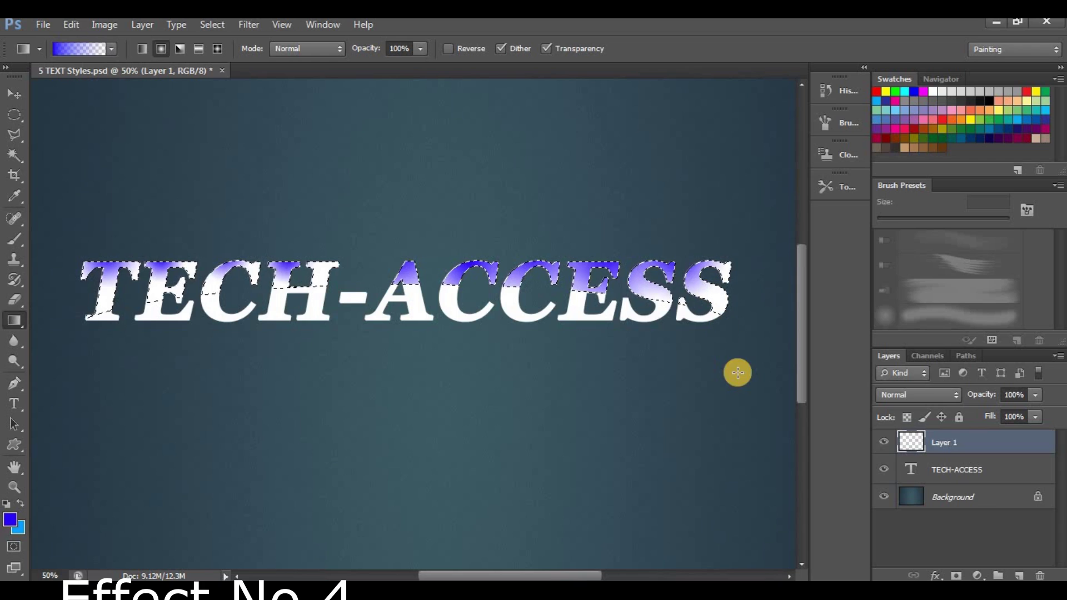
{"action": "left_click_drag", "start_coordinate": [195, 245], "coordinate": [126, 333]}
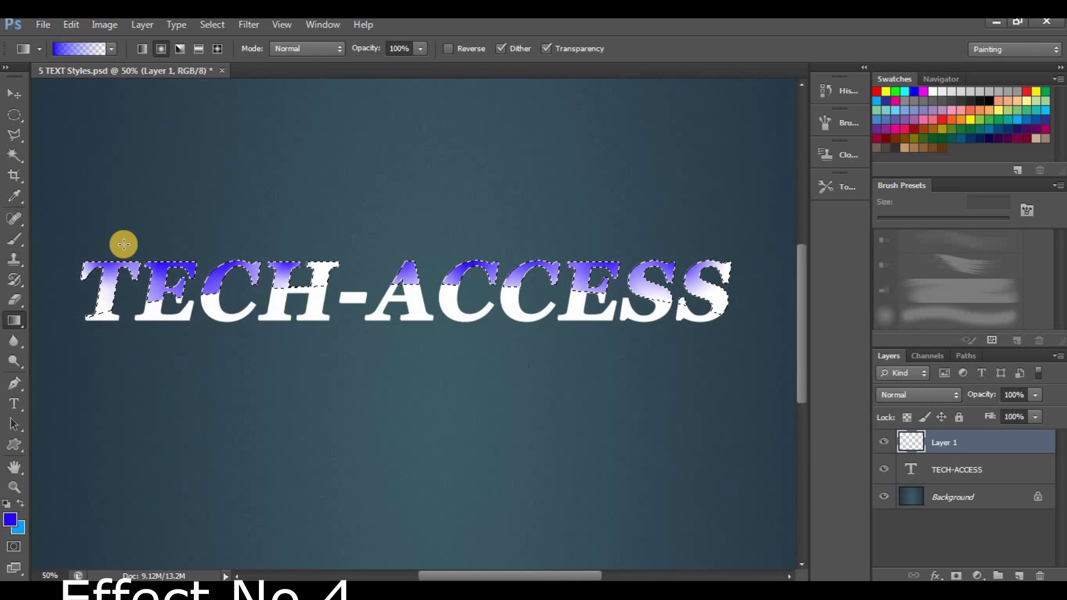
{"action": "left_click_drag", "start_coordinate": [287, 237], "coordinate": [434, 397]}
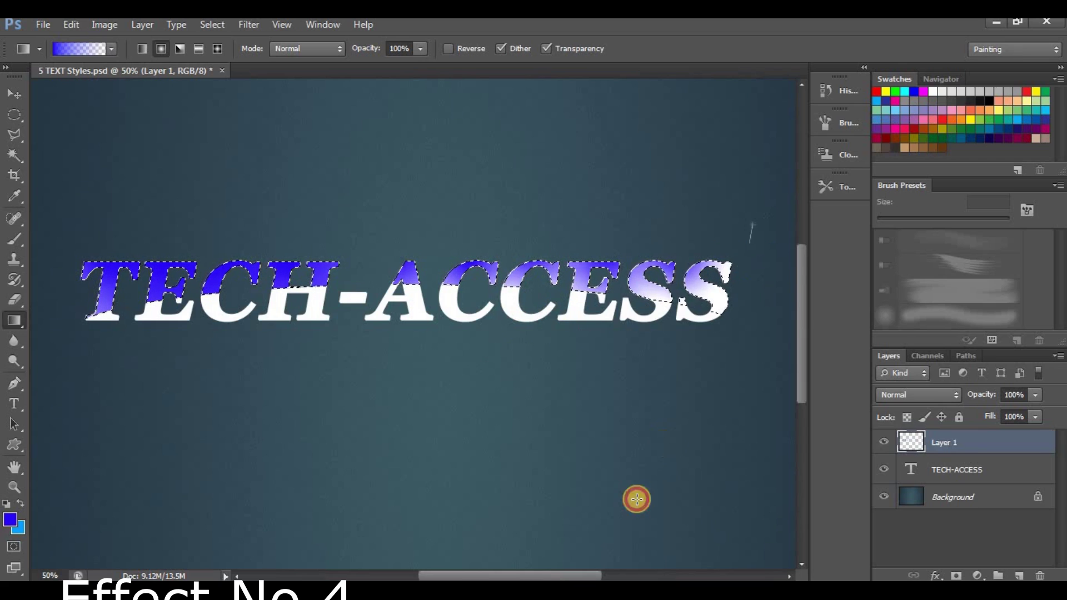
{"action": "left_click_drag", "start_coordinate": [636, 498], "coordinate": [636, 499]}
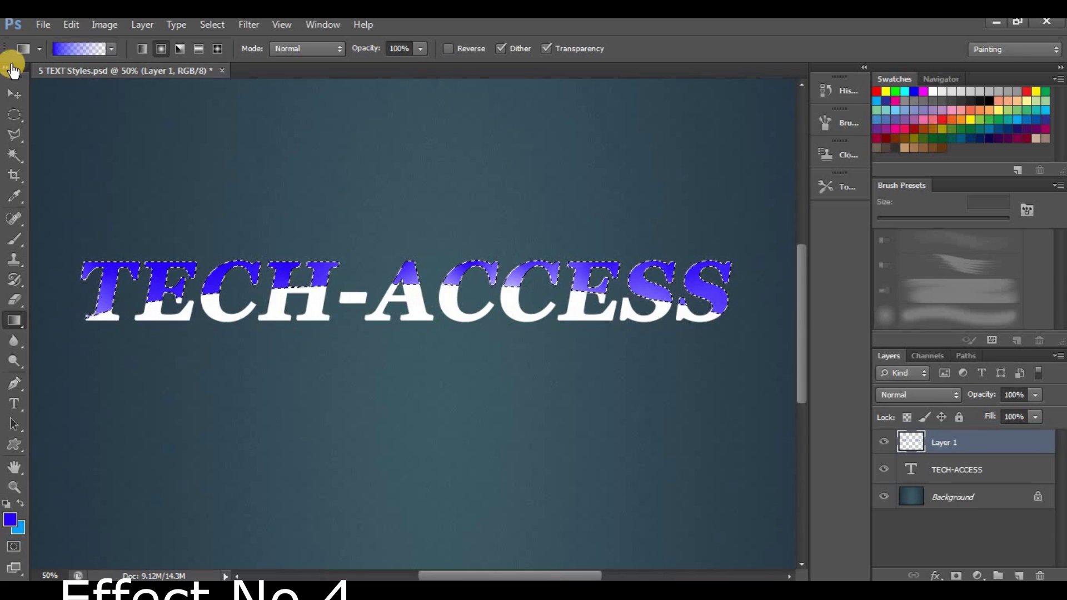
{"action": "left_click", "coordinate": [15, 115]}
{"action": "left_click", "coordinate": [356, 170]}
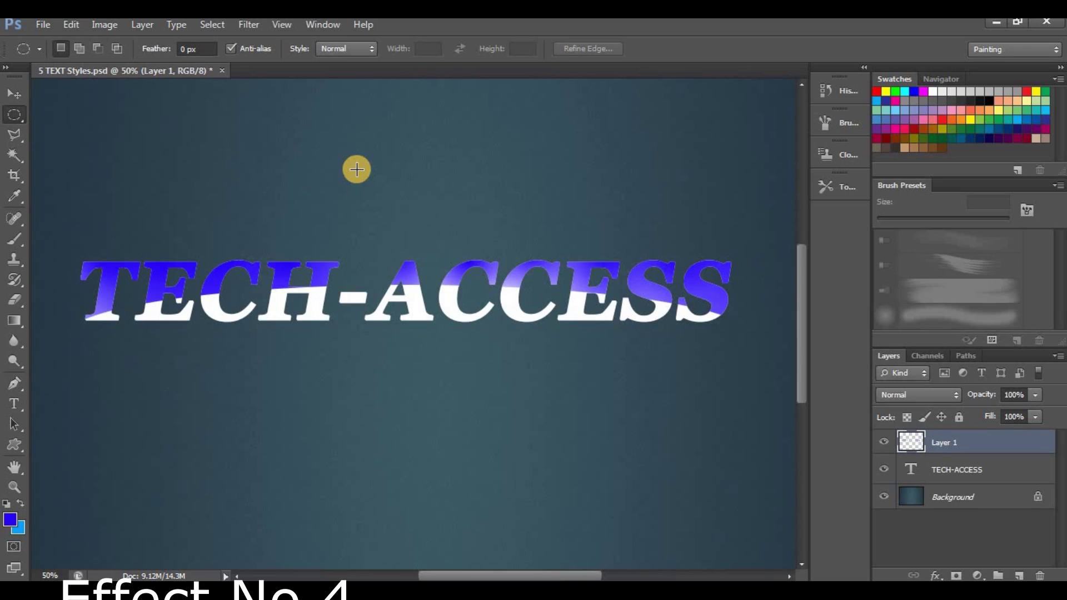
Zoom the canvas in and out until the whole image shows at 33.3%
{"action": "key", "text": "ctrl+minus"}
{"action": "key", "text": "ctrl+minus"}
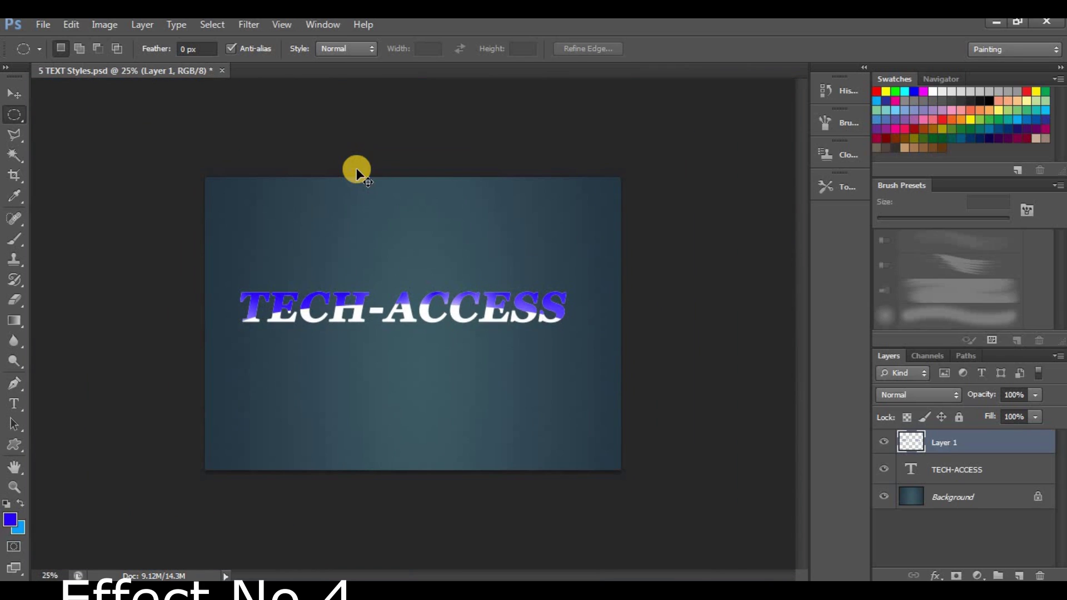
{"action": "key", "text": "ctrl+plus"}
{"action": "key", "text": "ctrl+plus"}
{"action": "key", "text": "ctrl+plus"}
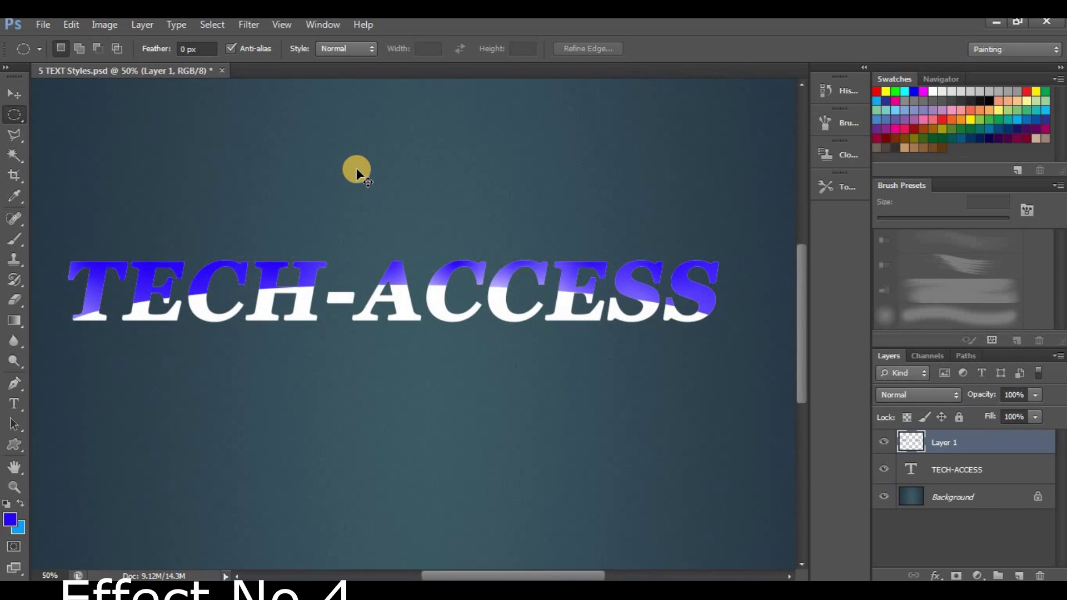
{"action": "key", "text": "ctrl+minus"}
{"action": "key", "text": "ctrl+minus"}
{"action": "key", "text": "ctrl+minus"}
{"action": "key", "text": "ctrl+plus"}
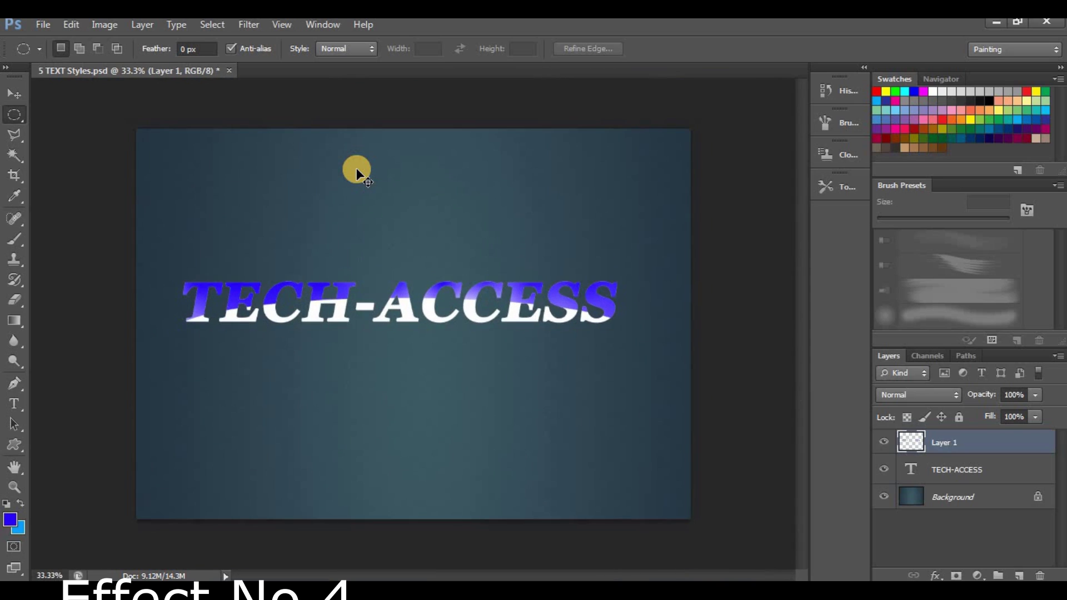
{"action": "key", "text": "ctrl+plus"}
{"action": "key", "text": "ctrl+minus"}
{"action": "key", "text": "ctrl+plus"}
{"action": "key", "text": "ctrl+minus"}
Add a new layer and type TECH on the upper-left of the canvas
{"action": "left_click", "coordinate": [1019, 576]}
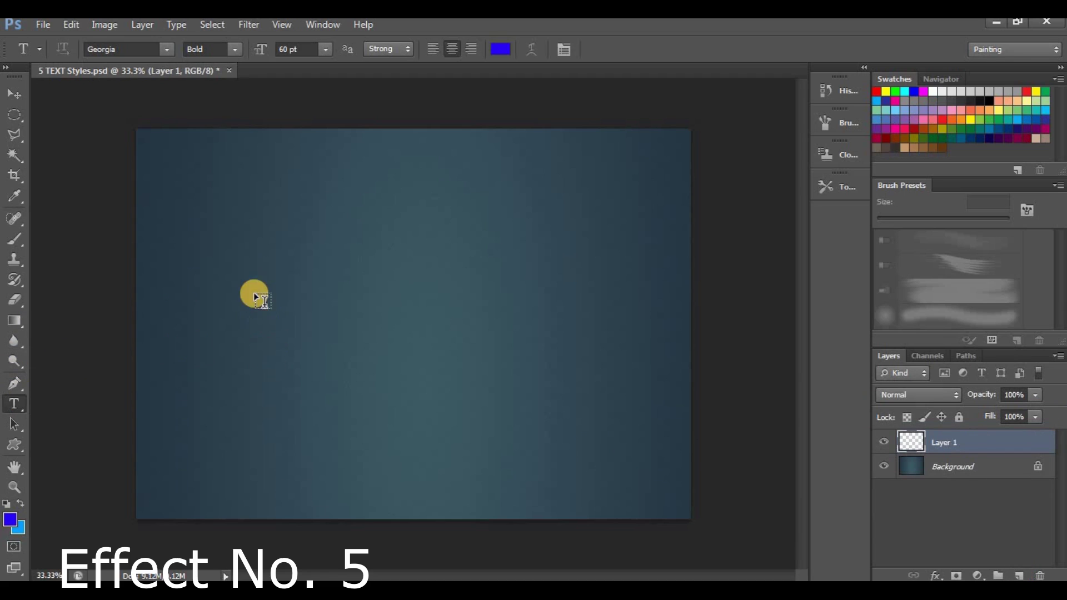
{"action": "left_click", "coordinate": [358, 285]}
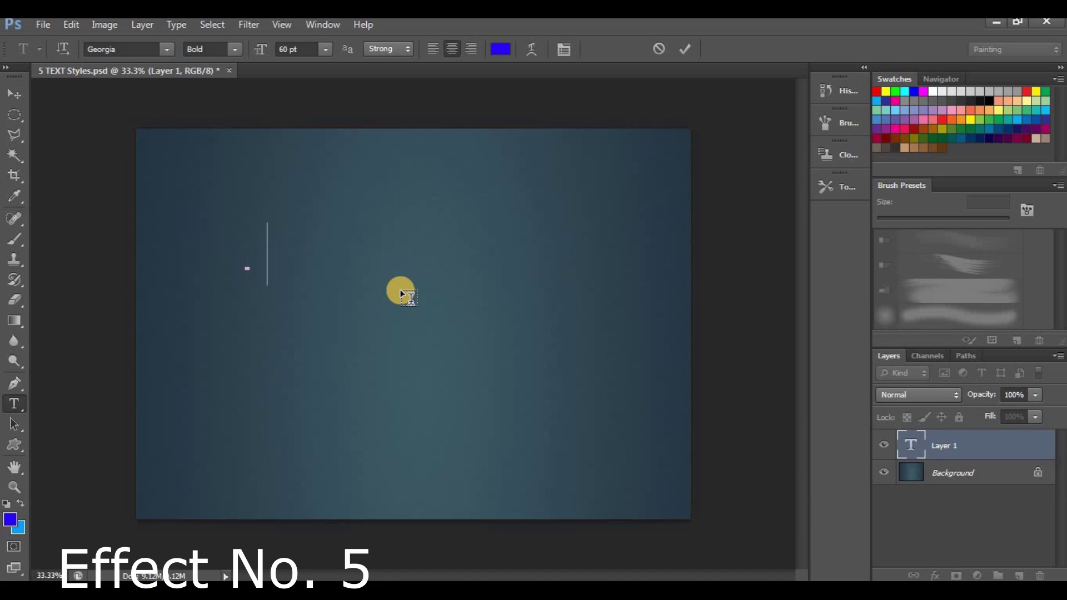
{"action": "type", "text": "TECH"}
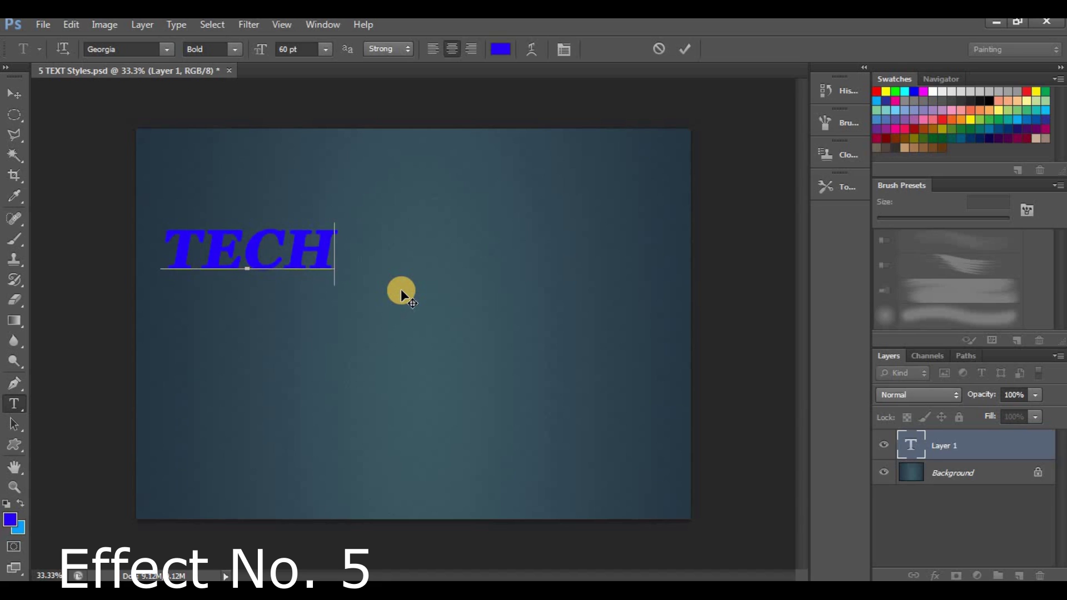
{"action": "left_click", "coordinate": [969, 444]}
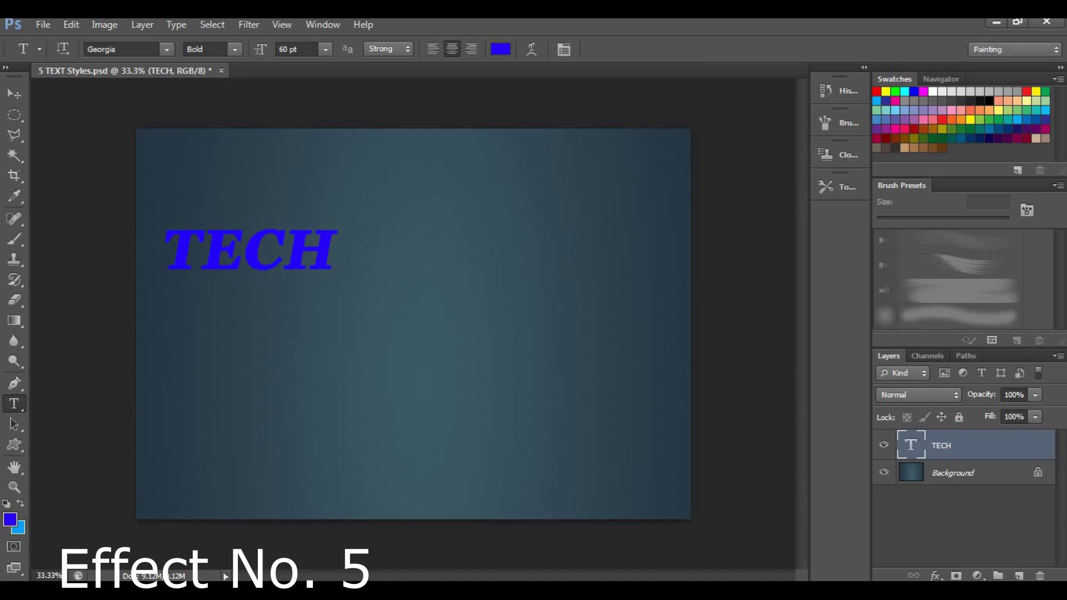
Type ACCESS on another new layer, drag it below TECH, and shift TECH right
{"action": "left_click", "coordinate": [1019, 575]}
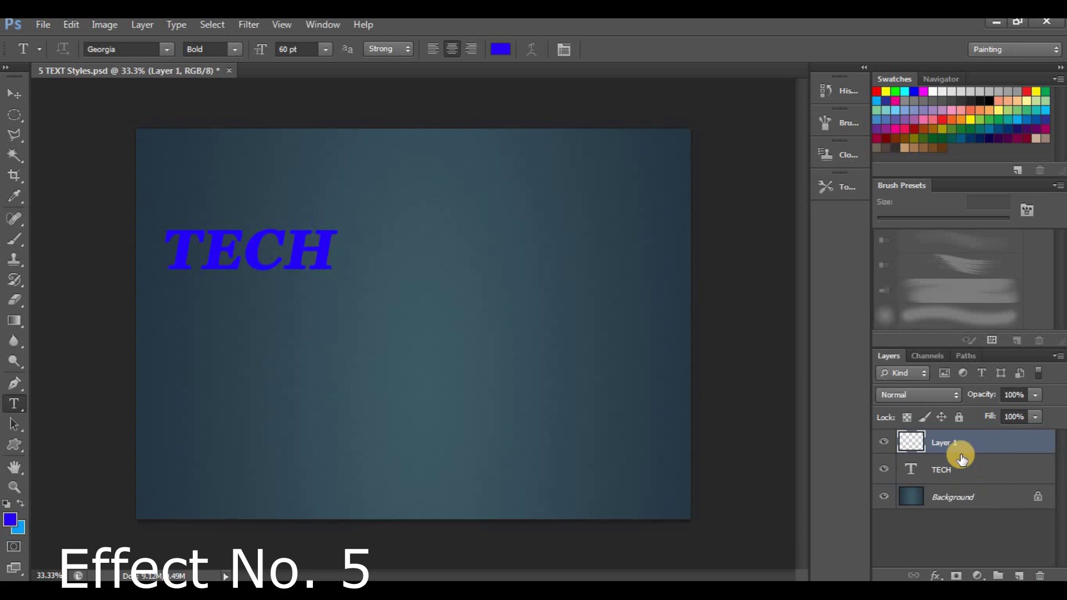
{"action": "left_click", "coordinate": [403, 255]}
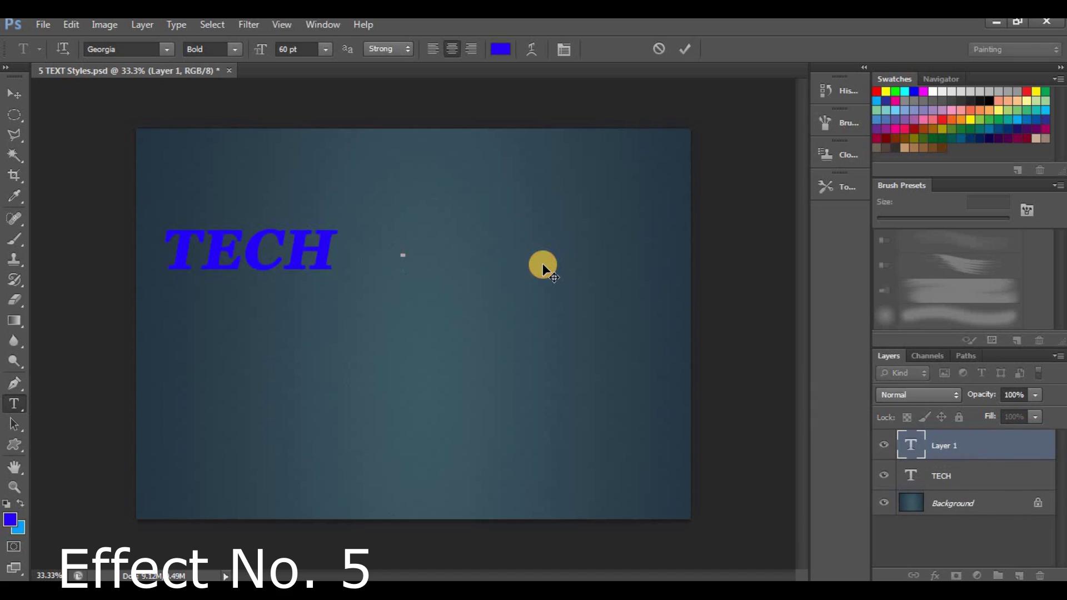
{"action": "type", "text": "ACCE"}
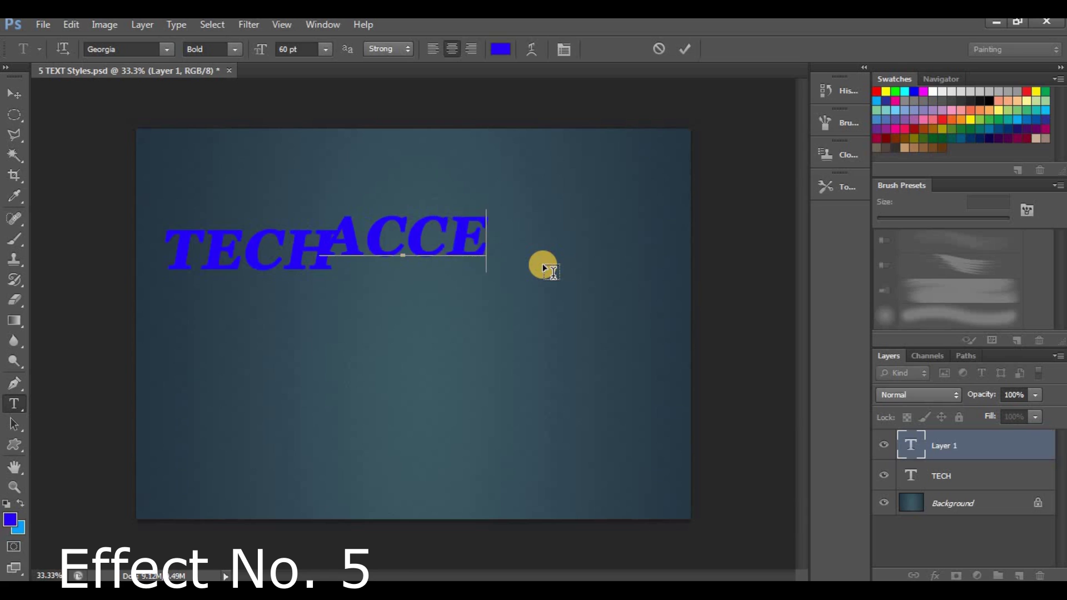
{"action": "type", "text": "SS"}
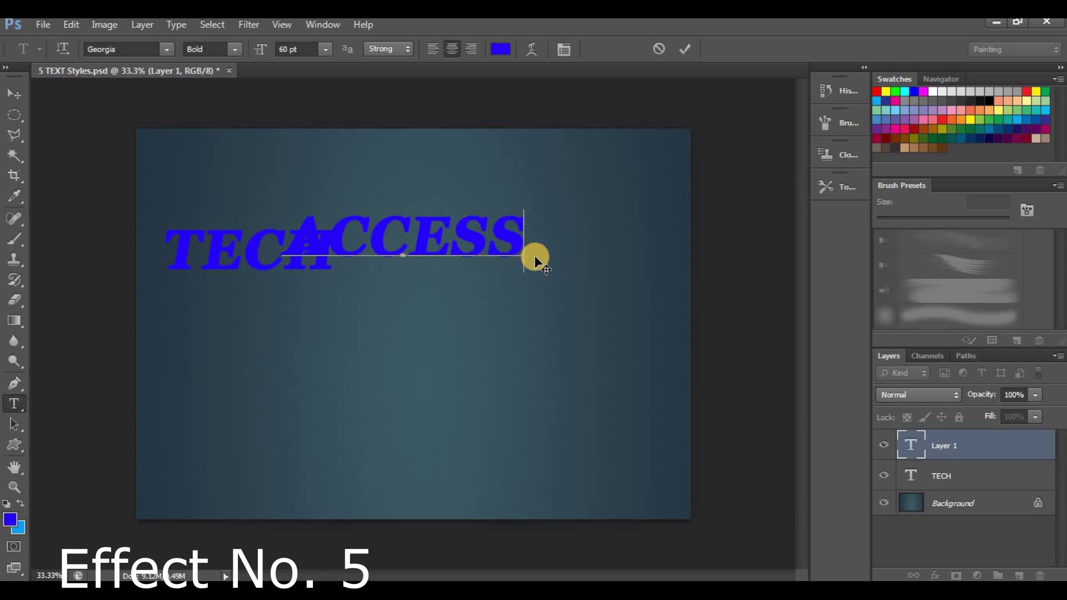
{"action": "left_click_drag", "start_coordinate": [544, 272], "coordinate": [555, 350]}
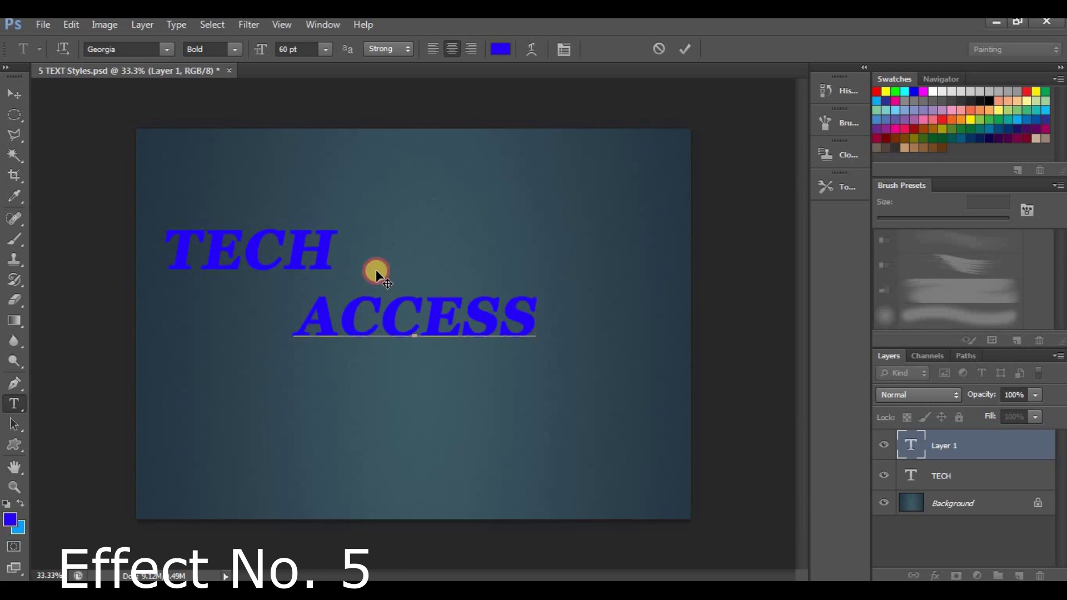
{"action": "left_click", "coordinate": [954, 476]}
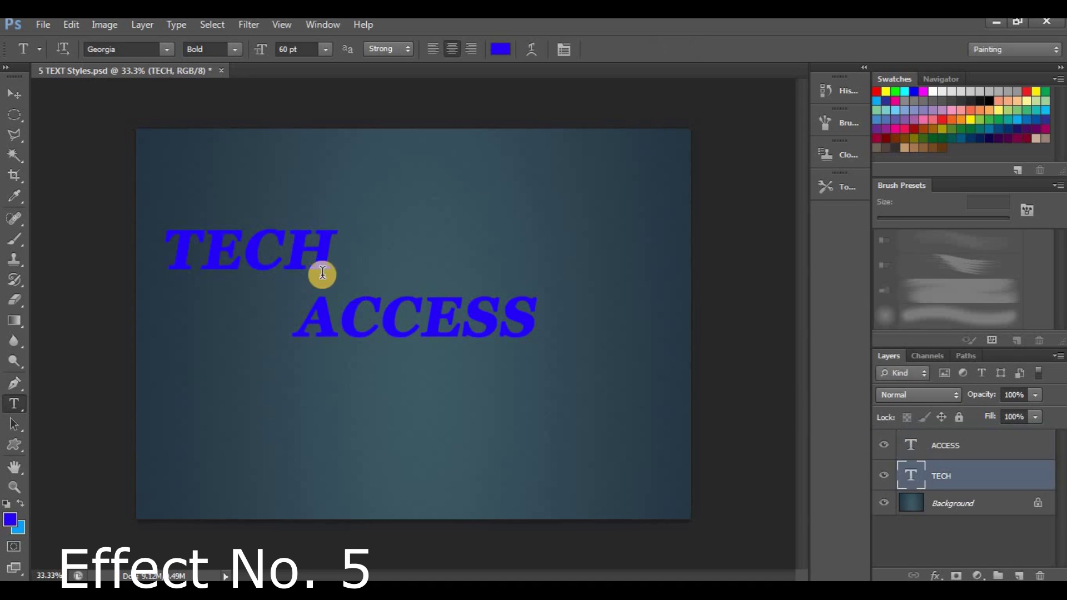
{"action": "left_click", "coordinate": [15, 94]}
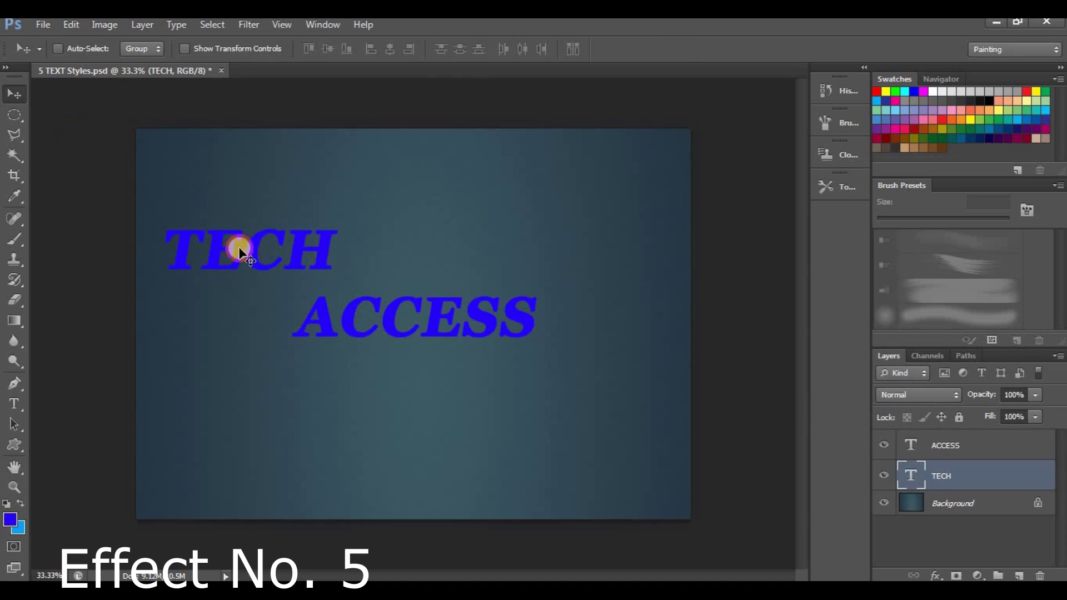
{"action": "left_click_drag", "start_coordinate": [294, 261], "coordinate": [338, 231]}
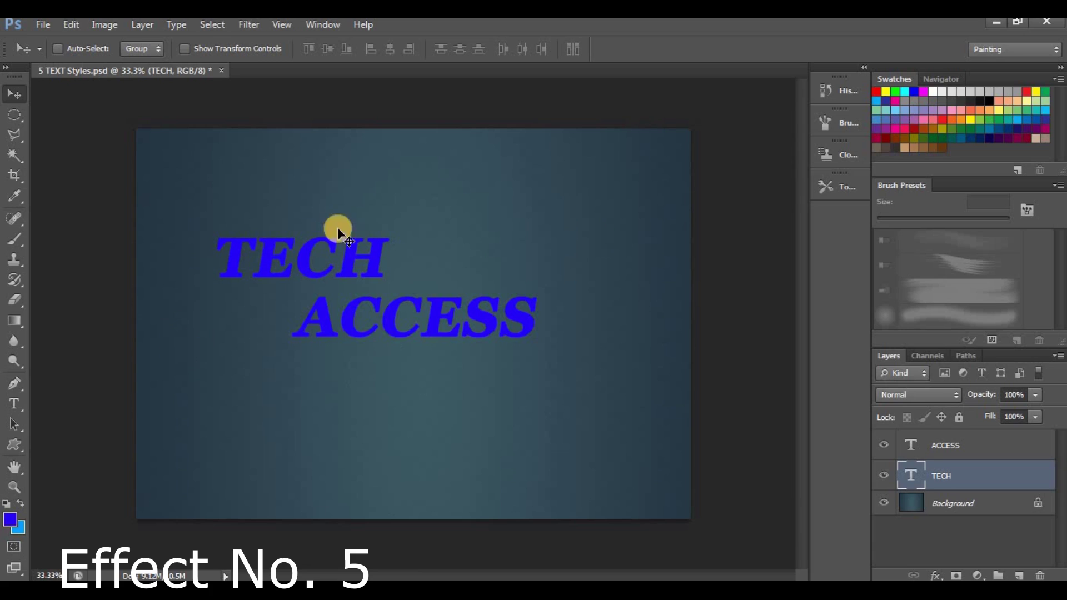
Recolour the TECH text white (ffffff)
{"action": "left_click", "coordinate": [14, 404]}
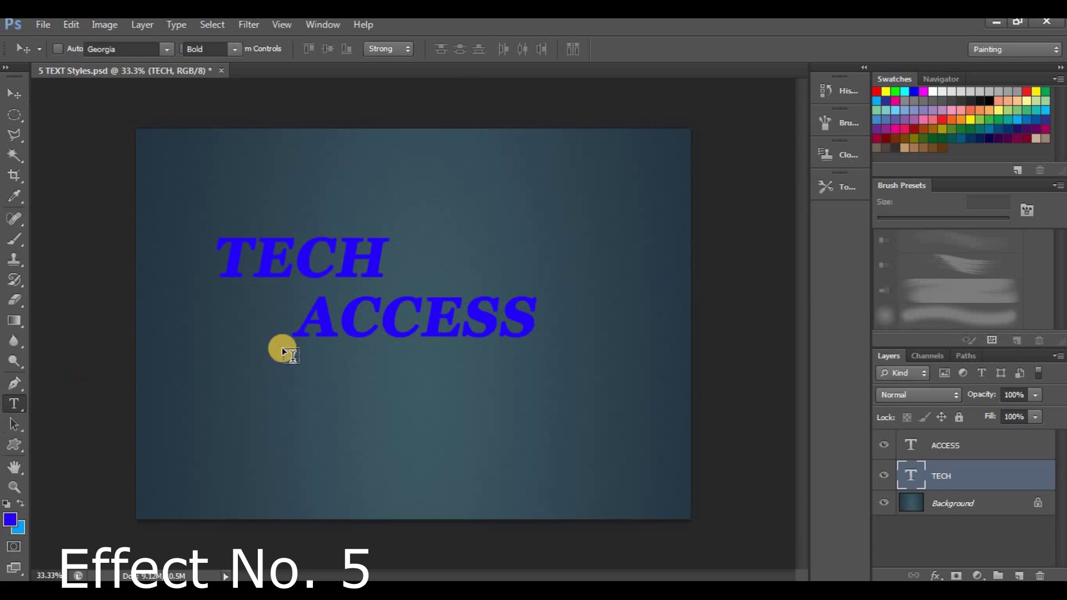
{"action": "left_click_drag", "start_coordinate": [229, 253], "coordinate": [253, 255]}
{"action": "left_click_drag", "start_coordinate": [407, 254], "coordinate": [406, 254]}
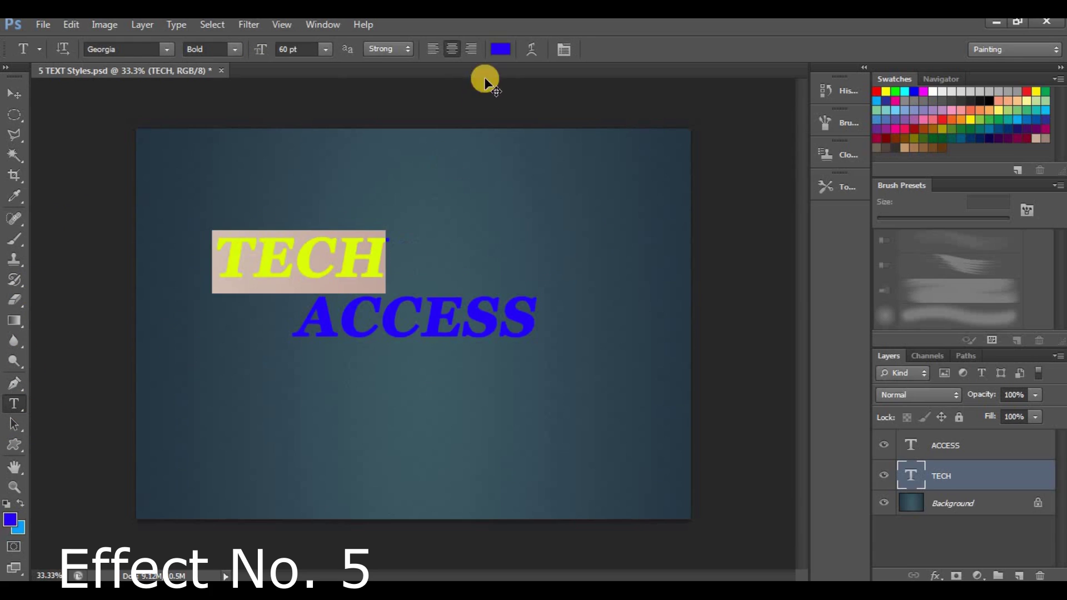
{"action": "left_click", "coordinate": [500, 49]}
{"action": "left_click", "coordinate": [718, 159]}
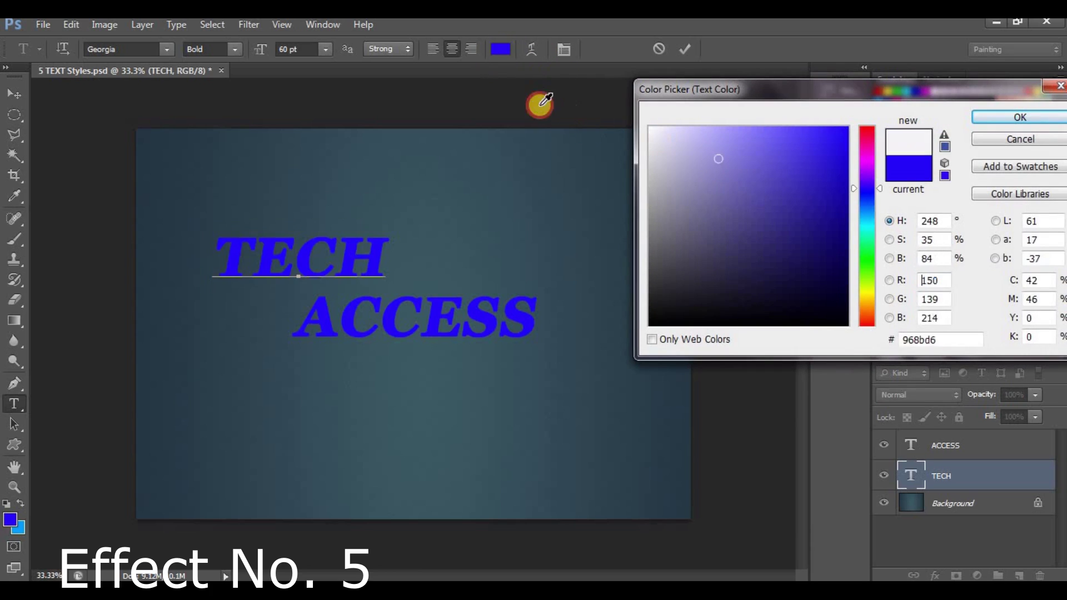
{"action": "left_click", "coordinate": [992, 112]}
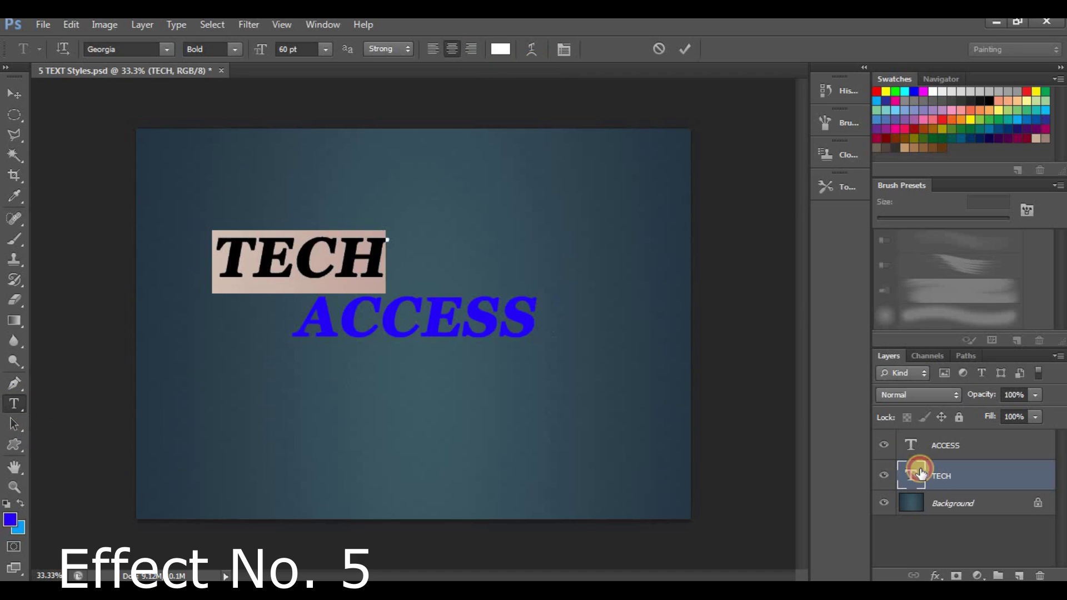
{"action": "left_click", "coordinate": [938, 443]}
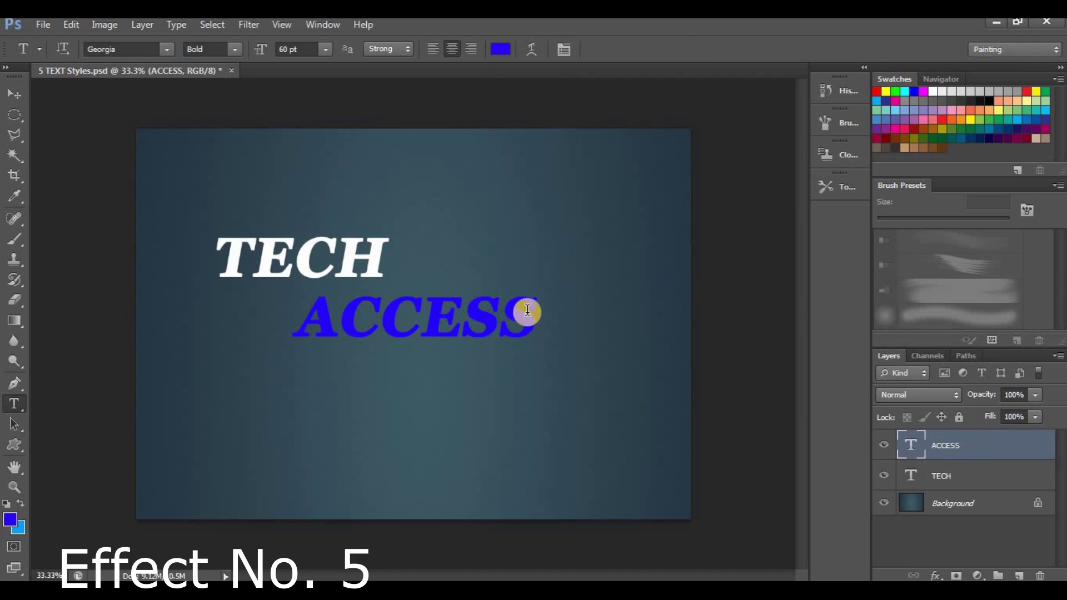
Recolour the ACCESS text white and commit the edit
{"action": "left_click_drag", "start_coordinate": [528, 312], "coordinate": [300, 311]}
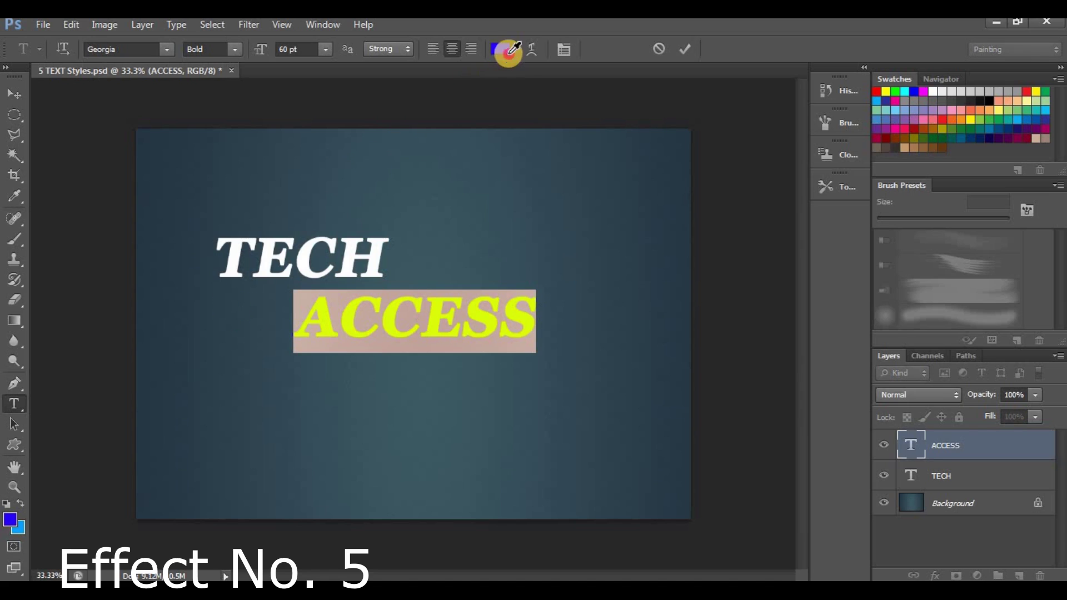
{"action": "left_click", "coordinate": [510, 50]}
{"action": "left_click_drag", "start_coordinate": [656, 134], "coordinate": [649, 127]}
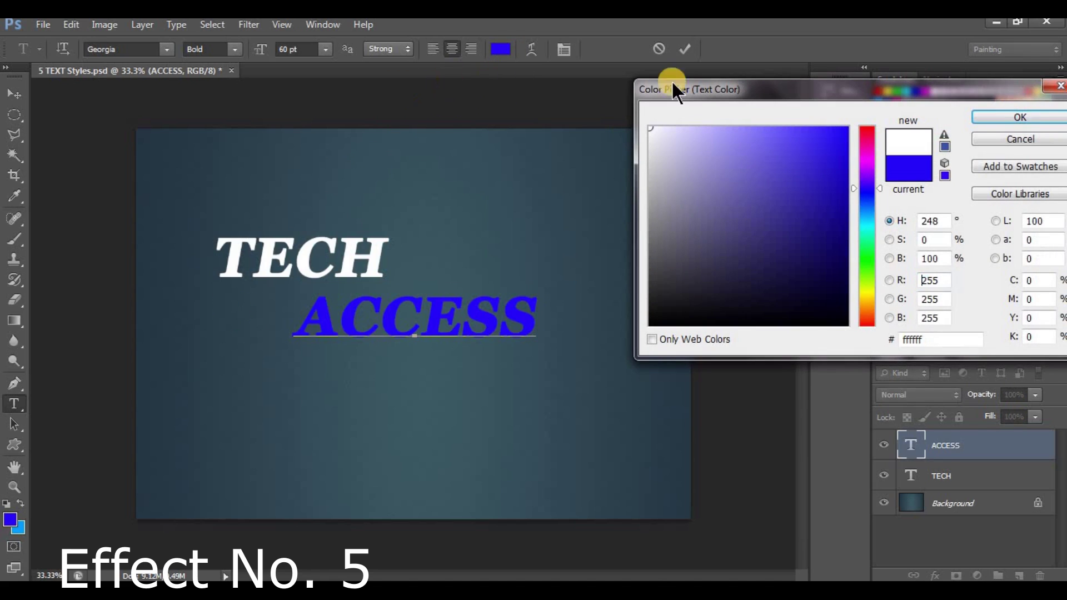
{"action": "left_click", "coordinate": [1028, 114]}
{"action": "left_click", "coordinate": [525, 305]}
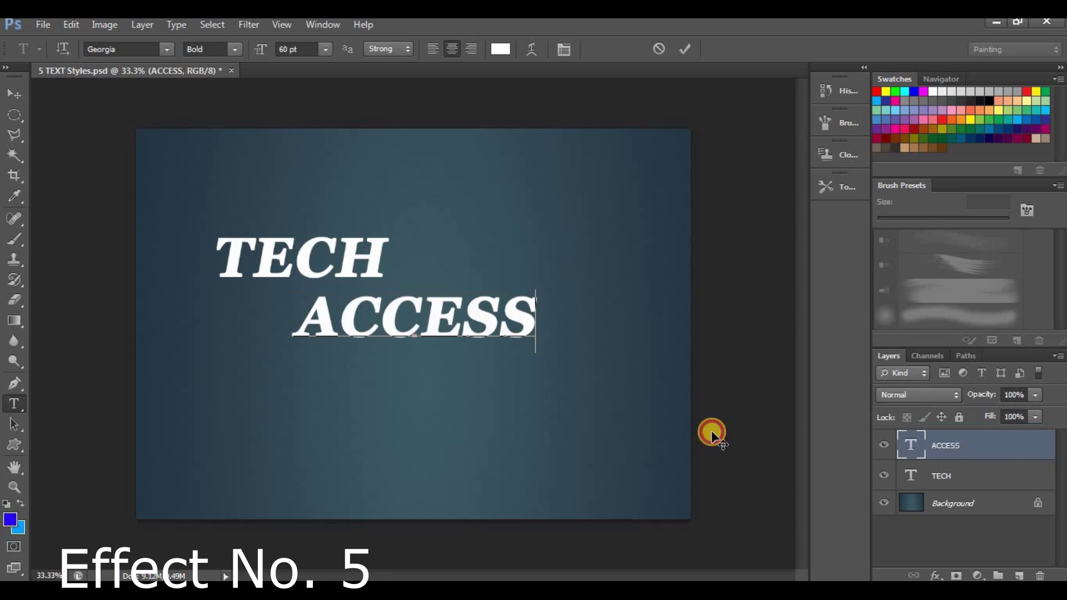
{"action": "left_click", "coordinate": [968, 477]}
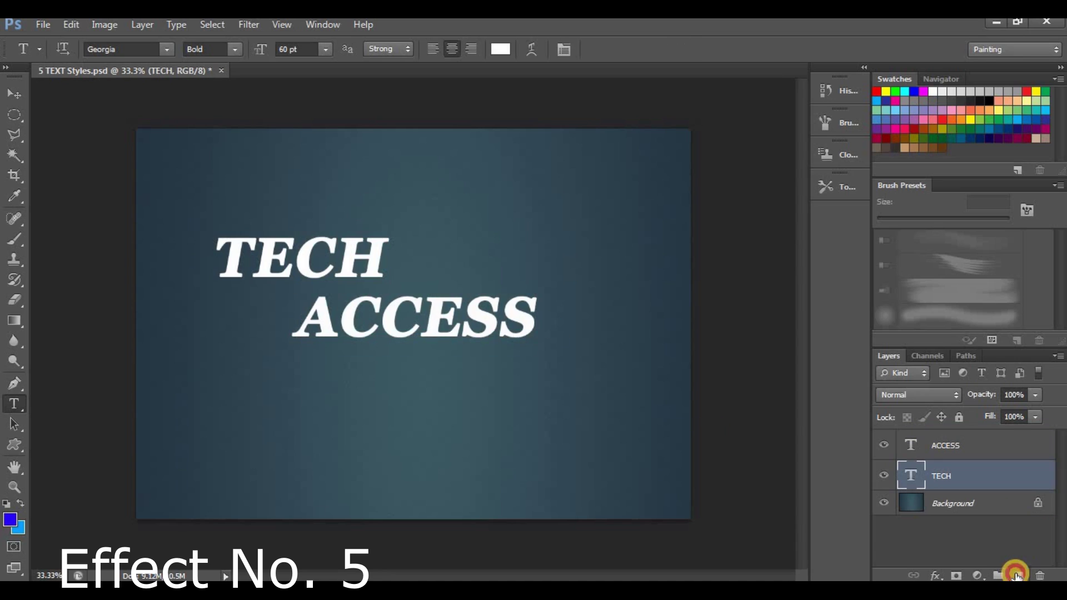
Add an empty Layer 1 above TECH, then select the Brush tool and browse brush presets
{"action": "left_click", "coordinate": [1016, 573]}
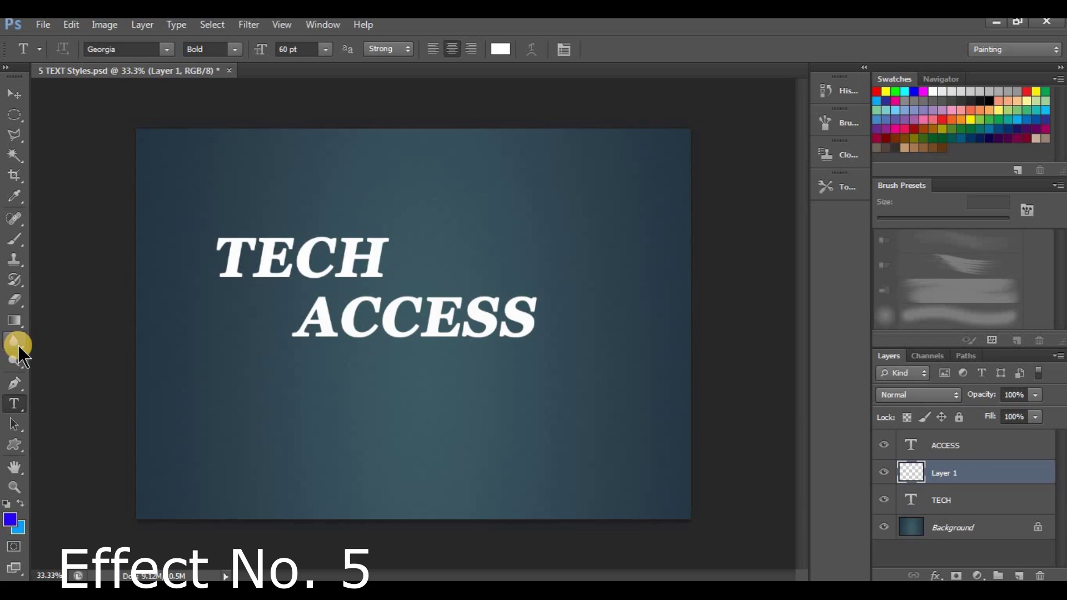
{"action": "left_click", "coordinate": [15, 240]}
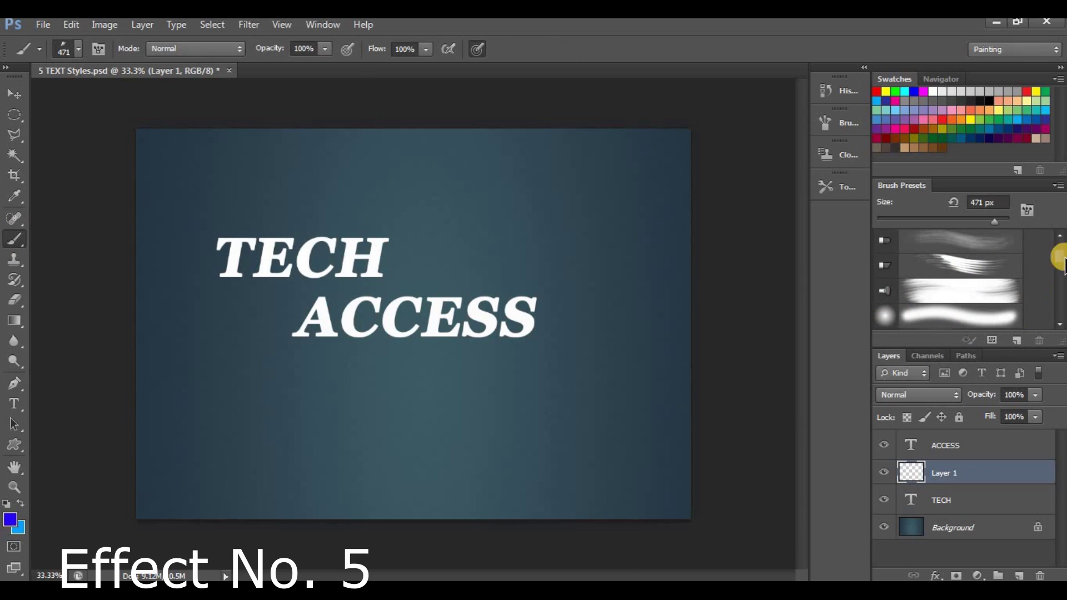
{"action": "mouse_move", "coordinate": [1062, 264]}
{"action": "left_mouse_down"}
{"action": "mouse_move", "coordinate": [1062, 278]}
{"action": "mouse_move", "coordinate": [1050, 239]}
{"action": "left_mouse_up"}
In the full Brush panel, pick the 1916 px splatter tip and tighten its spacing
{"action": "left_click", "coordinate": [837, 124]}
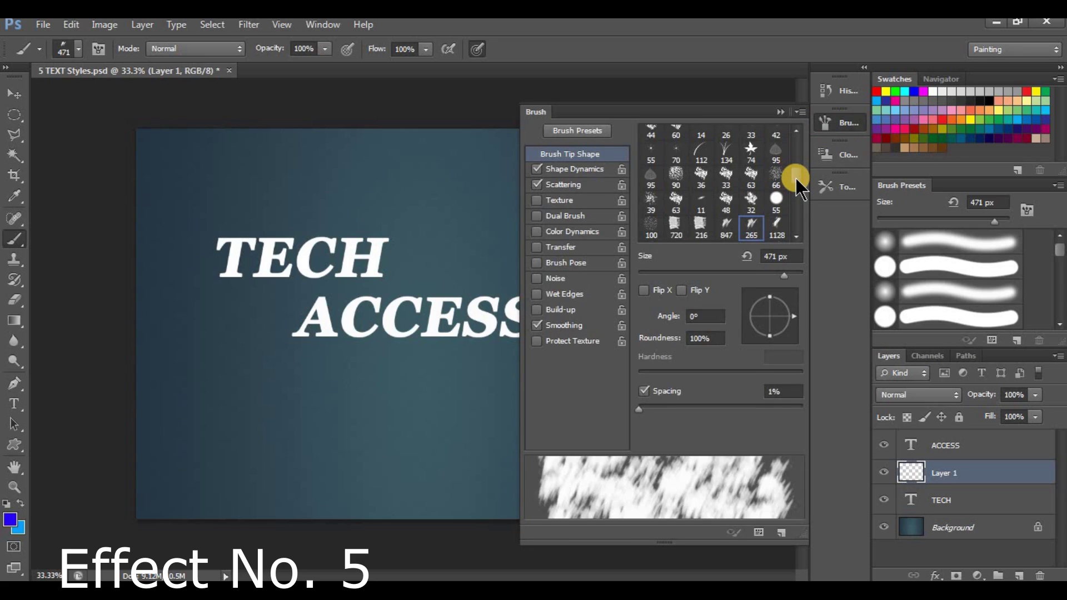
{"action": "left_click_drag", "start_coordinate": [795, 178], "coordinate": [795, 190]}
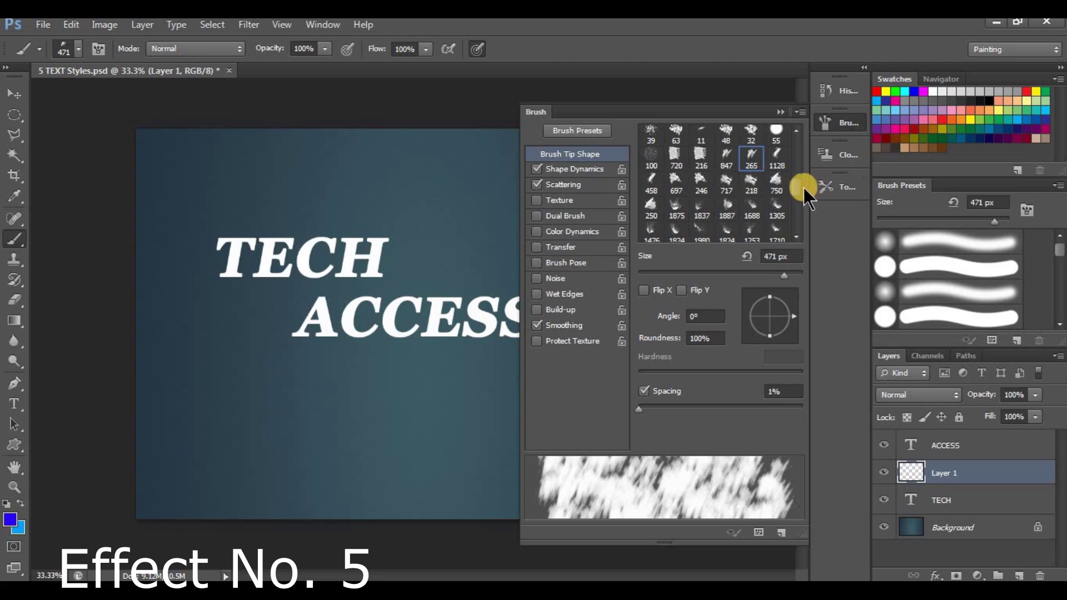
{"action": "mouse_move", "coordinate": [795, 177]}
{"action": "left_mouse_down"}
{"action": "mouse_move", "coordinate": [810, 107]}
{"action": "mouse_move", "coordinate": [798, 172]}
{"action": "mouse_move", "coordinate": [798, 162]}
{"action": "left_mouse_up"}
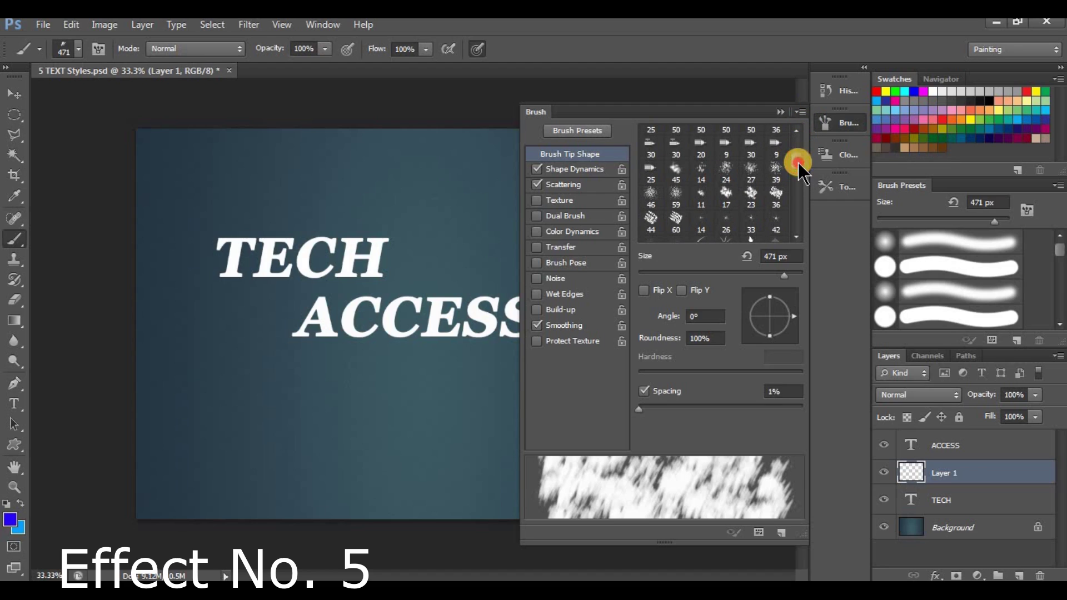
{"action": "mouse_move", "coordinate": [797, 163]}
{"action": "left_mouse_down"}
{"action": "mouse_move", "coordinate": [798, 216]}
{"action": "mouse_move", "coordinate": [796, 205]}
{"action": "left_mouse_up"}
{"action": "scroll", "coordinate": [798, 219], "scroll_direction": "down", "scroll_amount": 1}
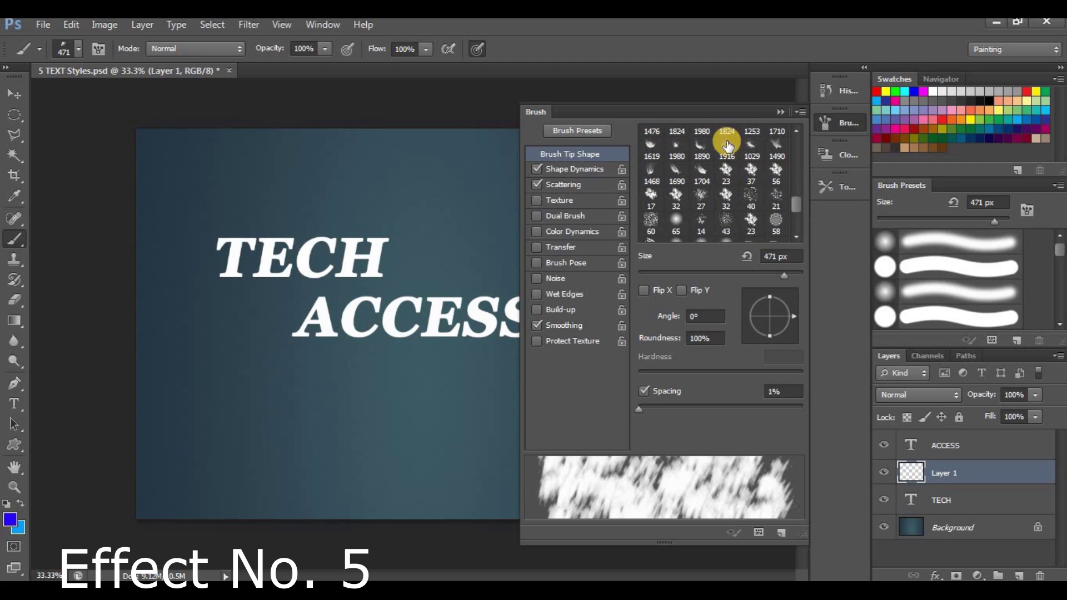
{"action": "left_click", "coordinate": [727, 144]}
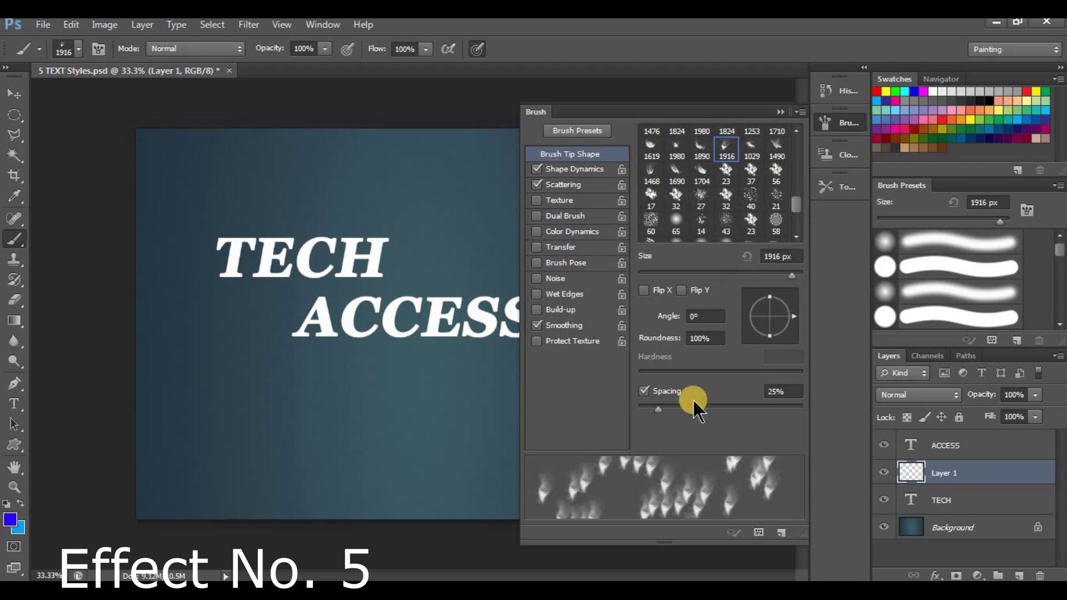
{"action": "left_click_drag", "start_coordinate": [663, 406], "coordinate": [648, 409]}
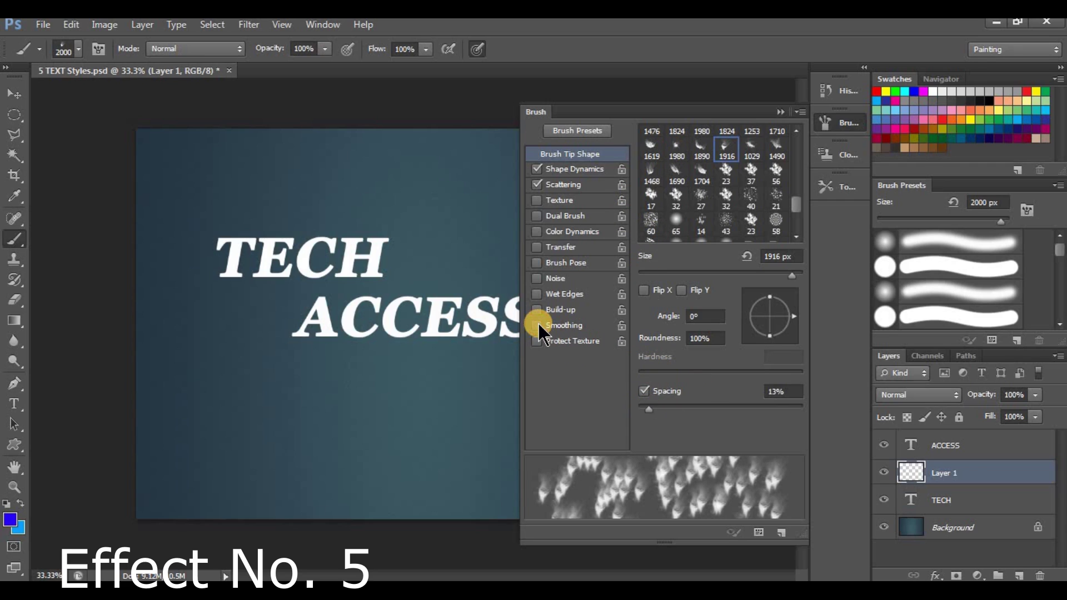
Toggle Scattering off and on, compare other tips, then settle on 1916 px at 14% spacing
{"action": "left_click", "coordinate": [542, 188]}
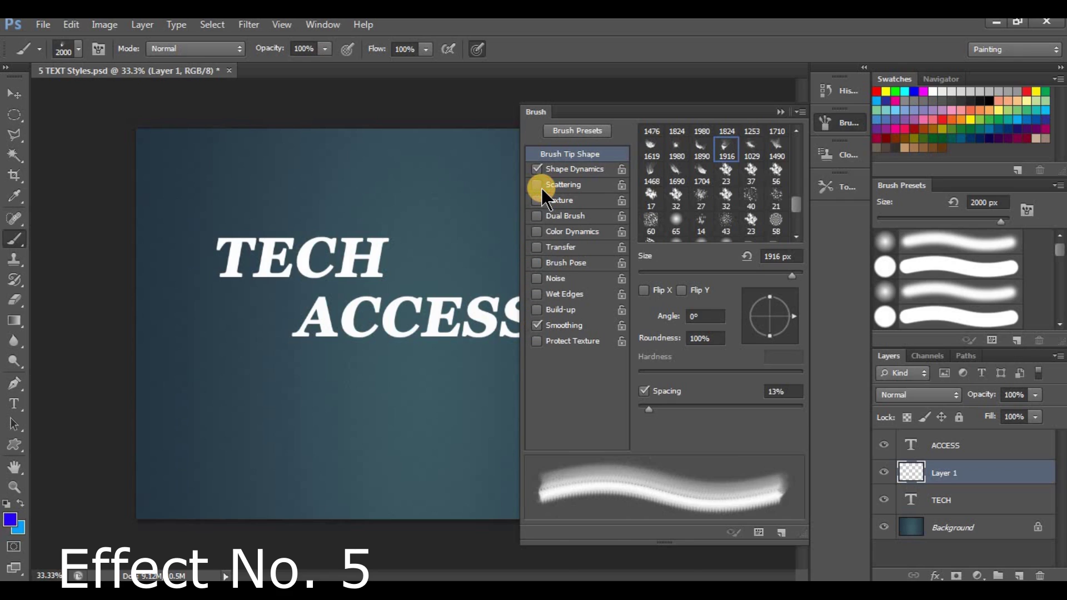
{"action": "left_click", "coordinate": [539, 186]}
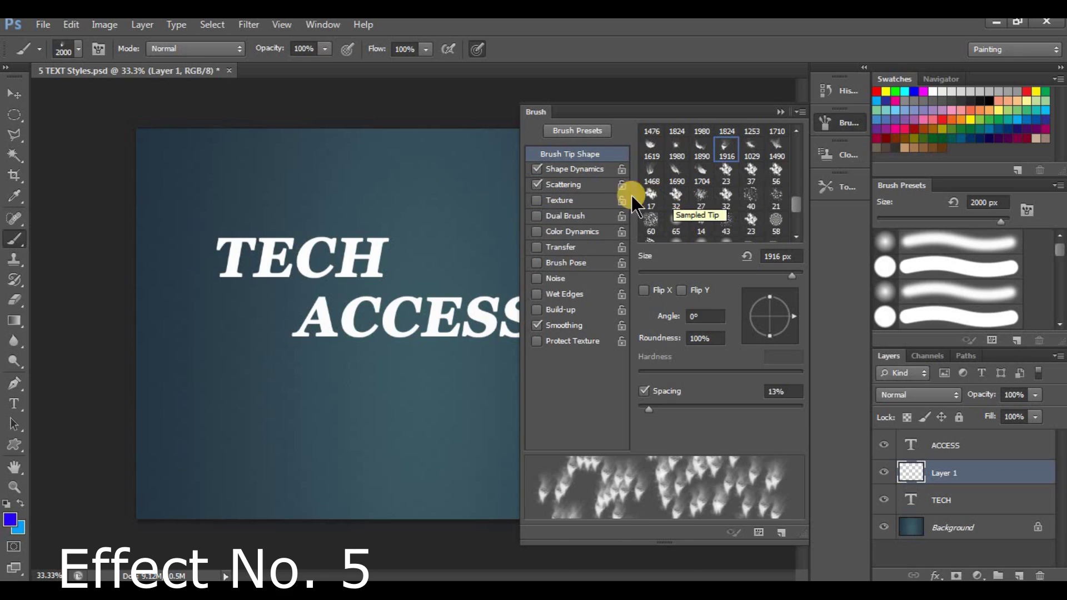
{"action": "left_click", "coordinate": [652, 172]}
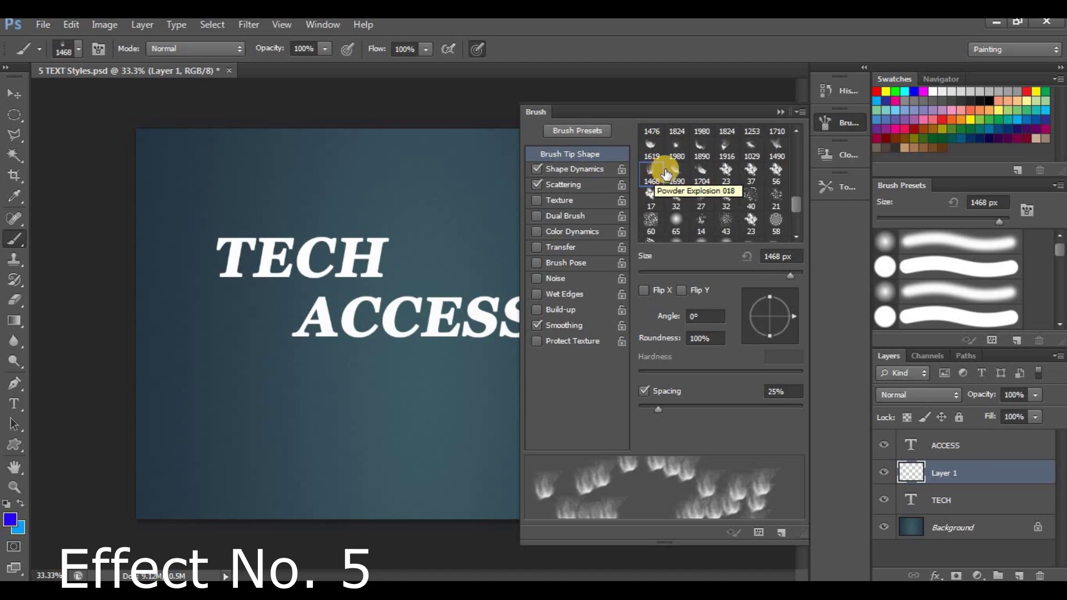
{"action": "left_click", "coordinate": [671, 171]}
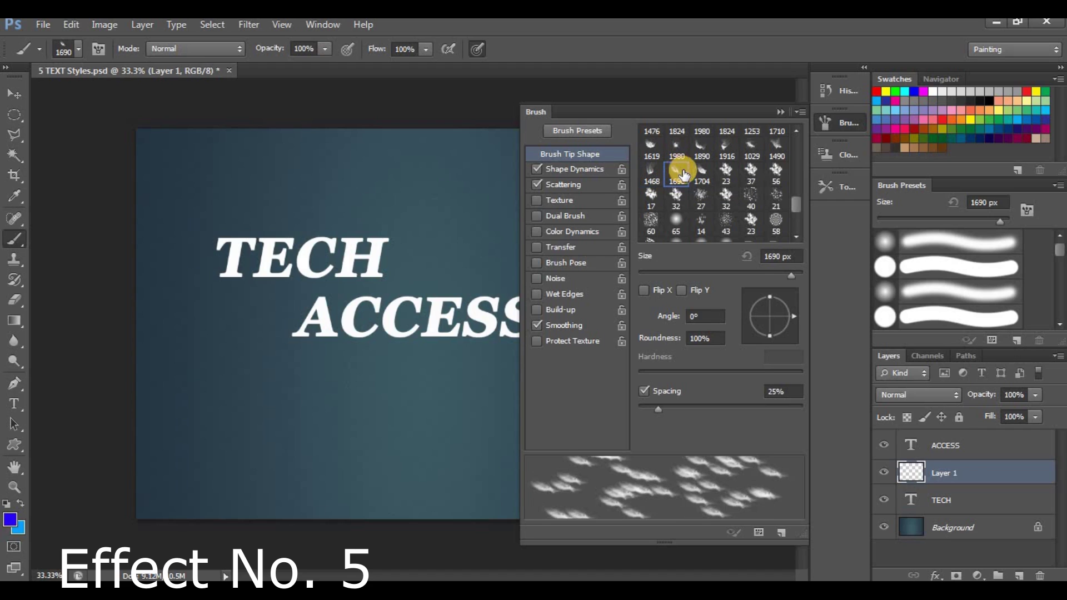
{"action": "left_click", "coordinate": [702, 146]}
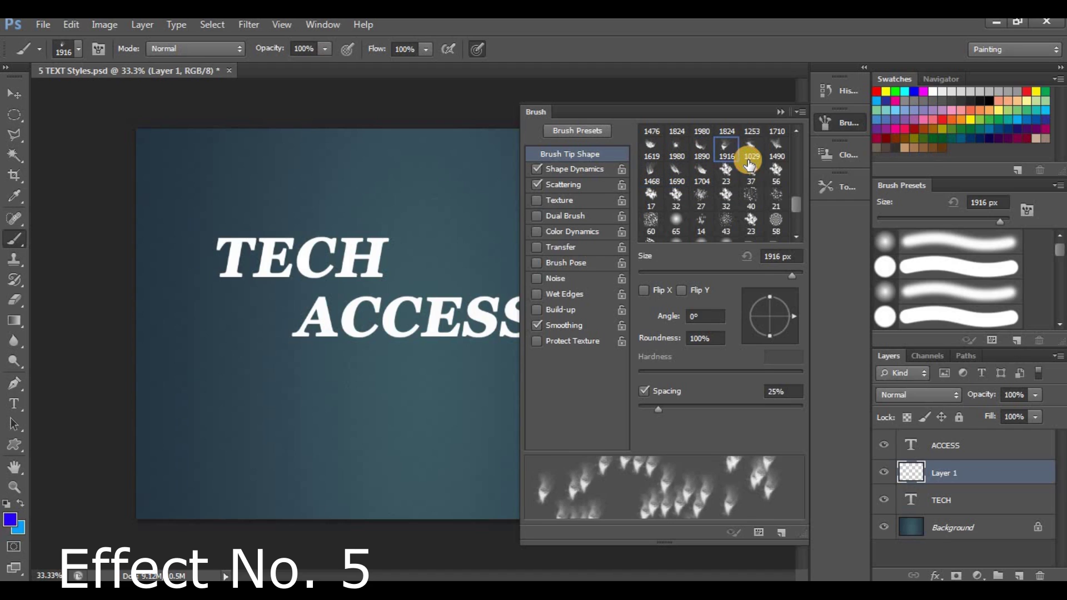
{"action": "left_click_drag", "start_coordinate": [659, 408], "coordinate": [649, 410]}
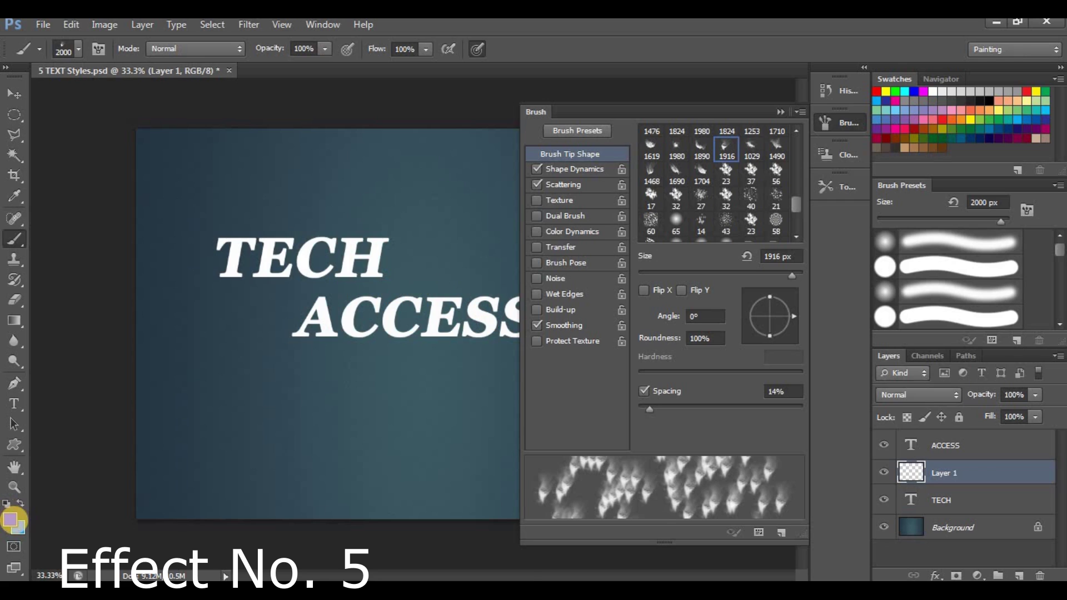
Set the foreground to yellow f6ff00 and stamp one powder splash across the TECH ACCESS text
{"action": "left_click", "coordinate": [10, 519]}
{"action": "left_click", "coordinate": [866, 291]}
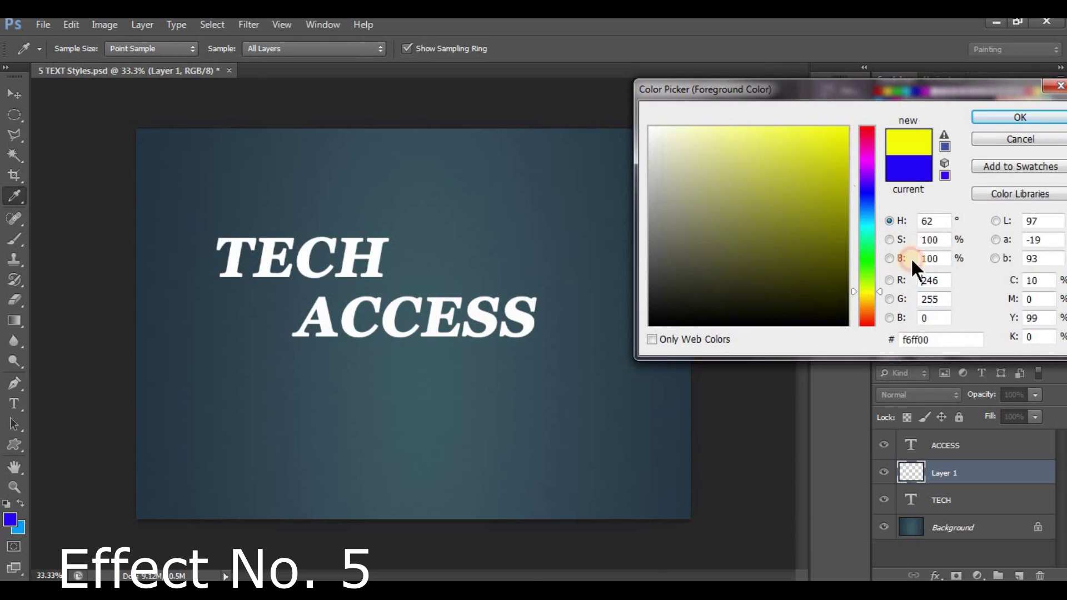
{"action": "left_click", "coordinate": [1036, 119]}
{"action": "key", "text": "b"}
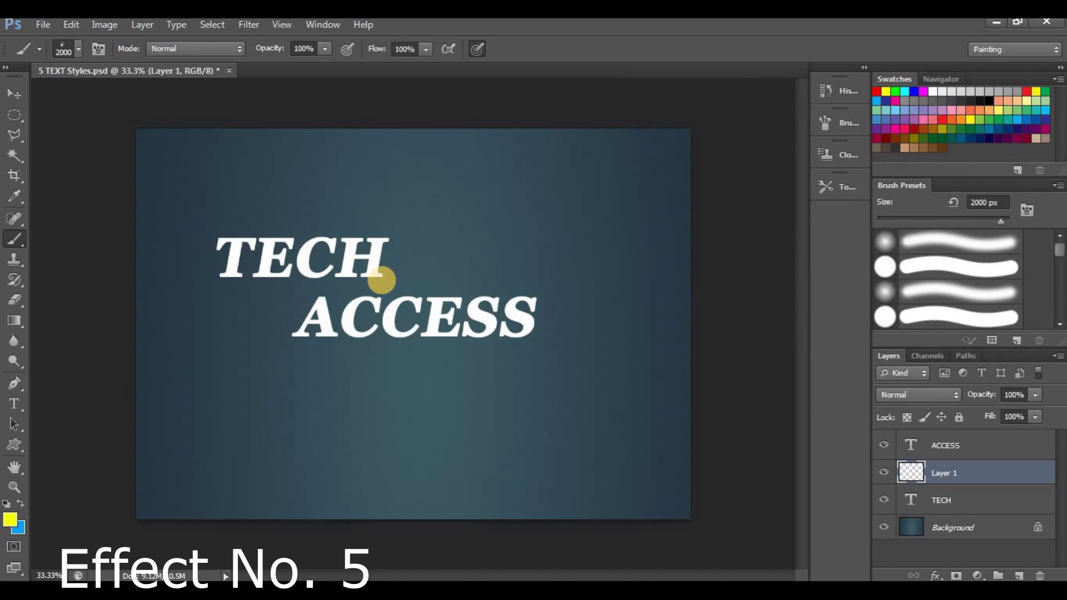
{"action": "left_click", "coordinate": [381, 280]}
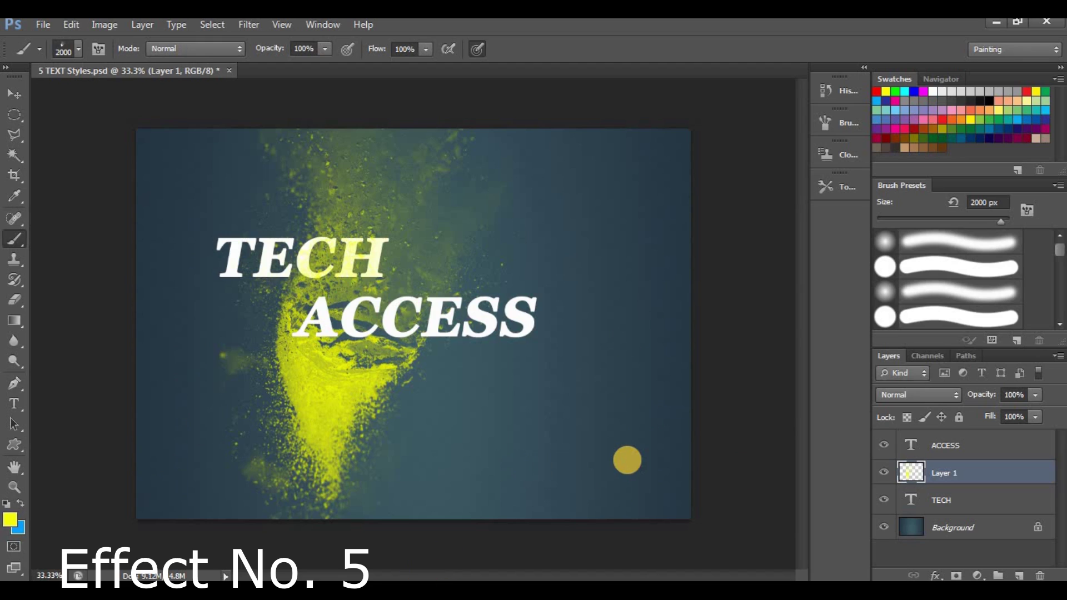
{"action": "left_click", "coordinate": [13, 94]}
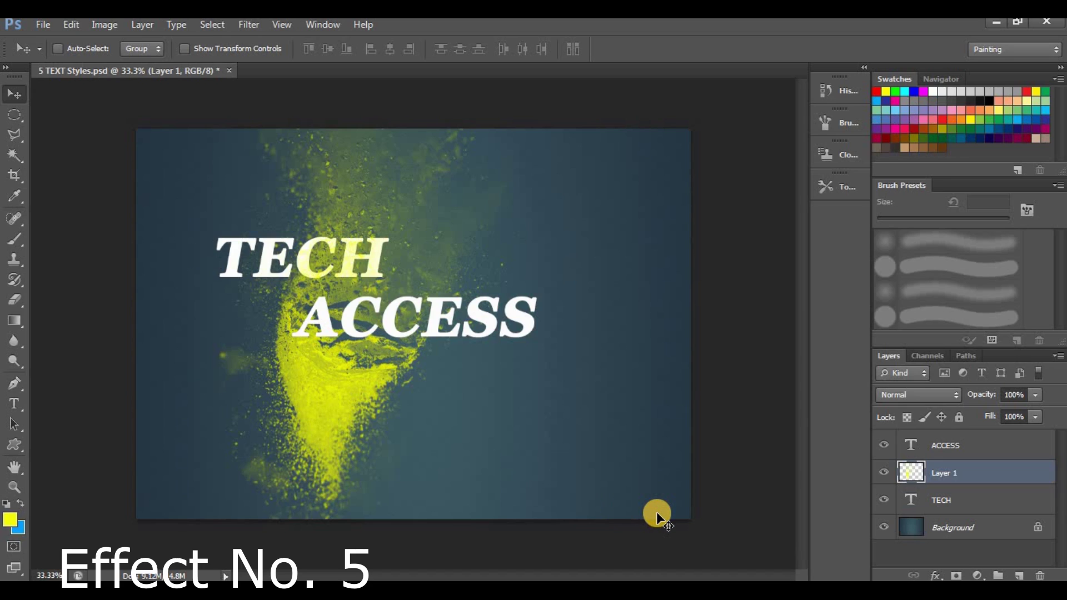
Select the ACCESS layer and try the Darken and Linear Burn blend modes
{"action": "left_click", "coordinate": [953, 446]}
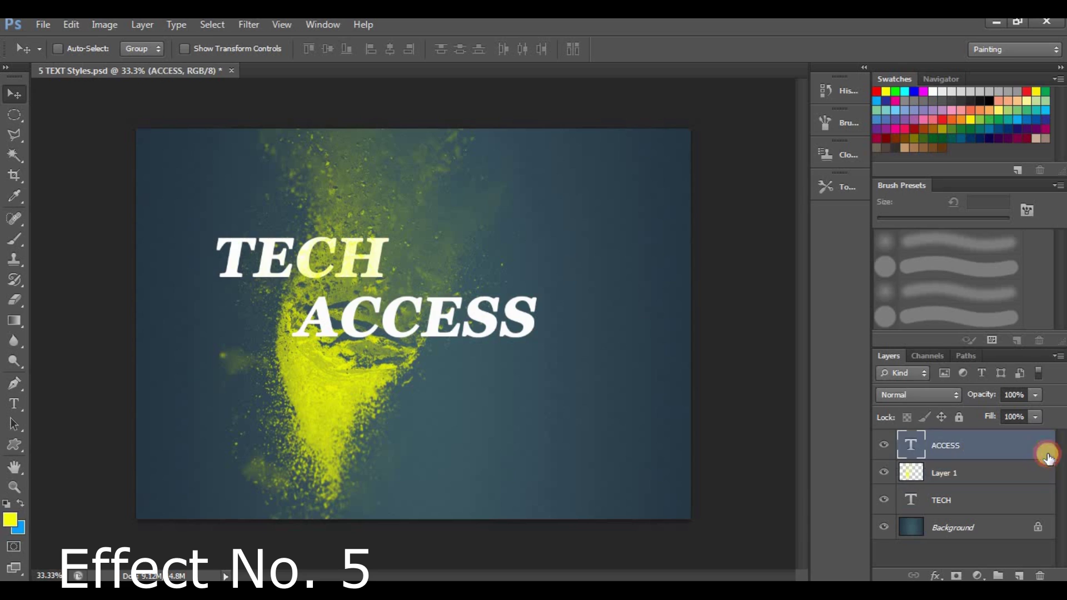
{"action": "left_click", "coordinate": [952, 399]}
{"action": "left_click", "coordinate": [900, 61]}
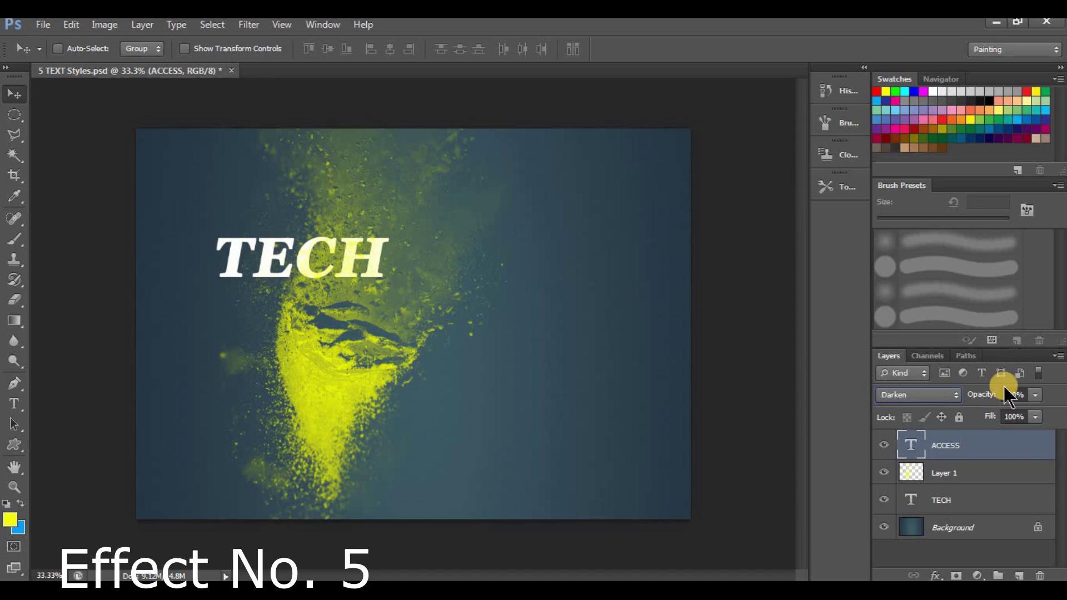
{"action": "key", "text": "Down"}
{"action": "key", "text": "Down"}
{"action": "left_click", "coordinate": [956, 396]}
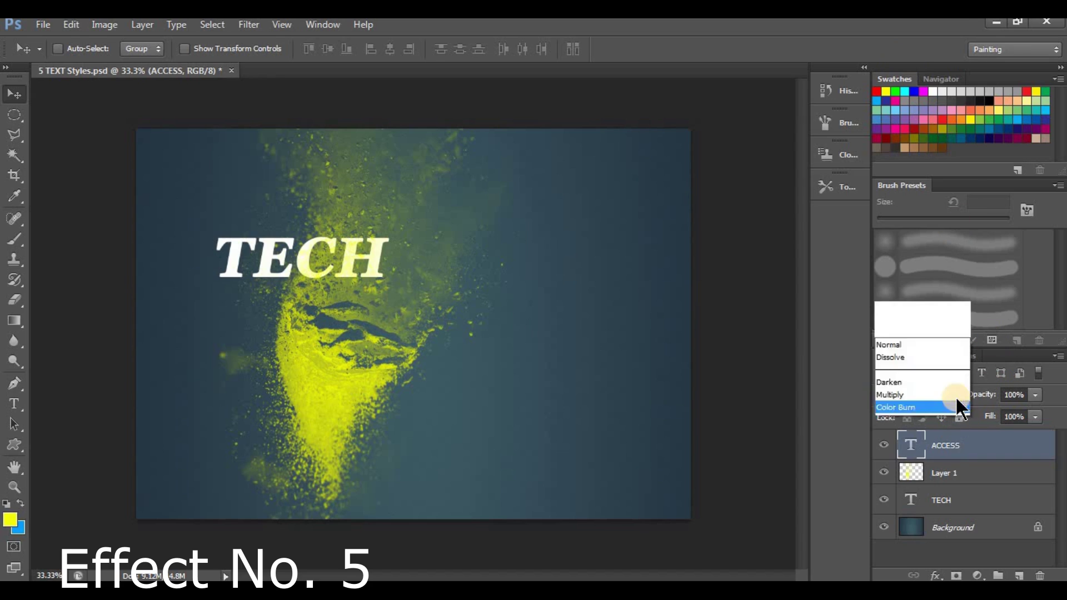
{"action": "left_click", "coordinate": [912, 94]}
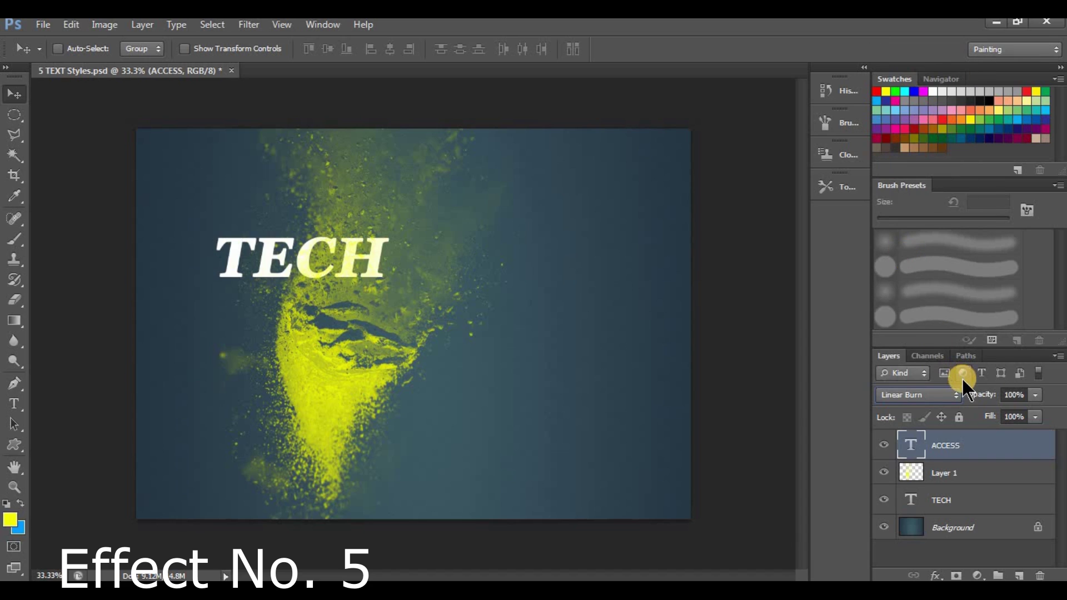
Step through Lighten, Soft Light and neighbouring blend modes, settling ACCESS on Pin Light
{"action": "key", "text": "Down"}
{"action": "key", "text": "Down"}
{"action": "key", "text": "Down"}
{"action": "key", "text": "Down"}
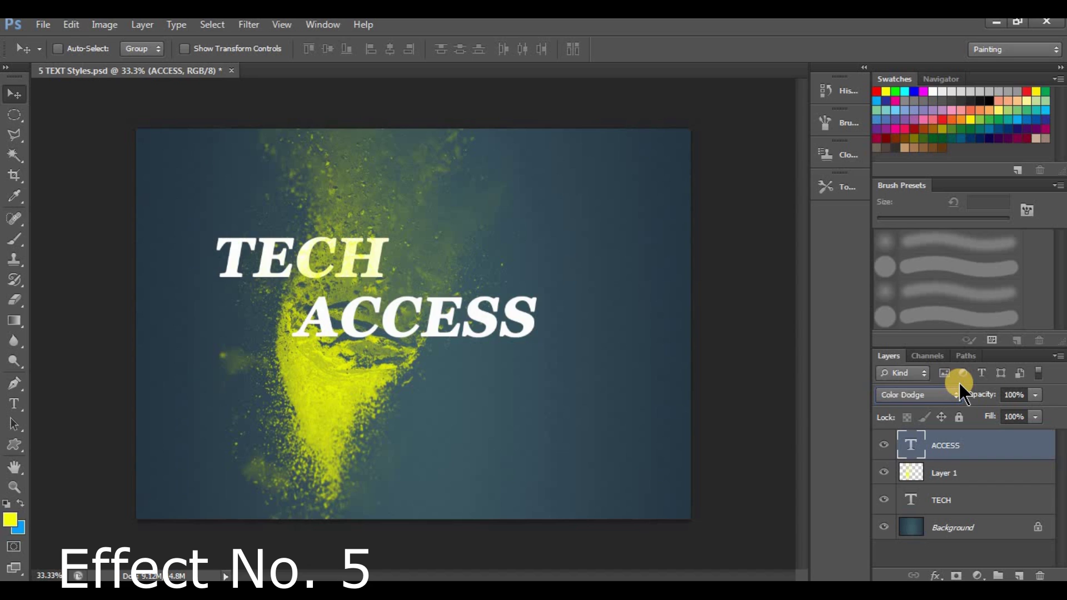
{"action": "key", "text": "Down"}
{"action": "key", "text": "Down"}
{"action": "key", "text": "Down"}
{"action": "key", "text": "Down"}
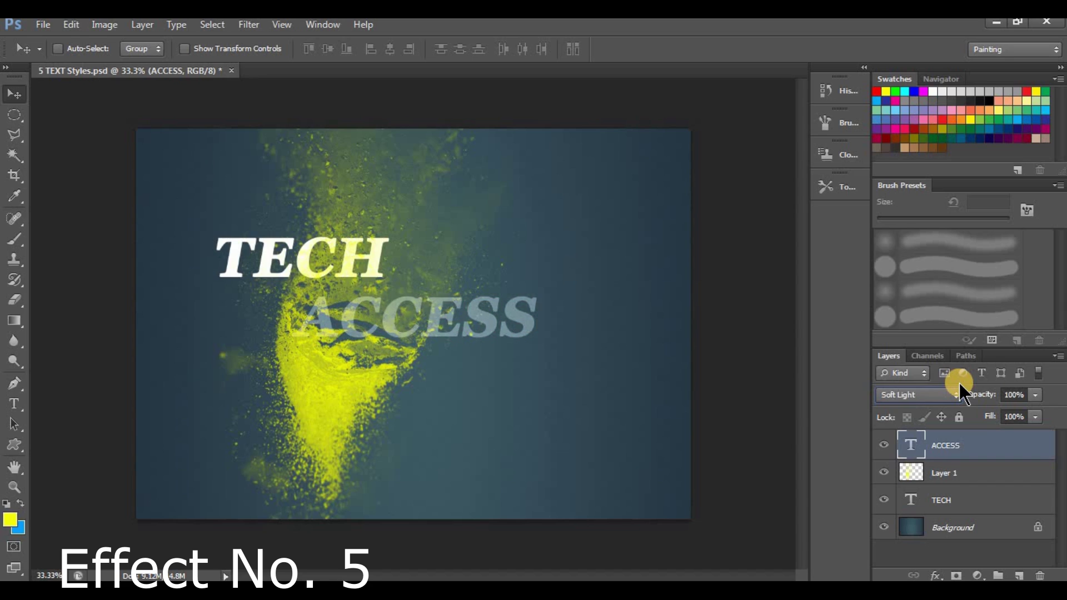
{"action": "key", "text": "Down"}
{"action": "key", "text": "Down"}
{"action": "key", "text": "Up"}
{"action": "key", "text": "Up"}
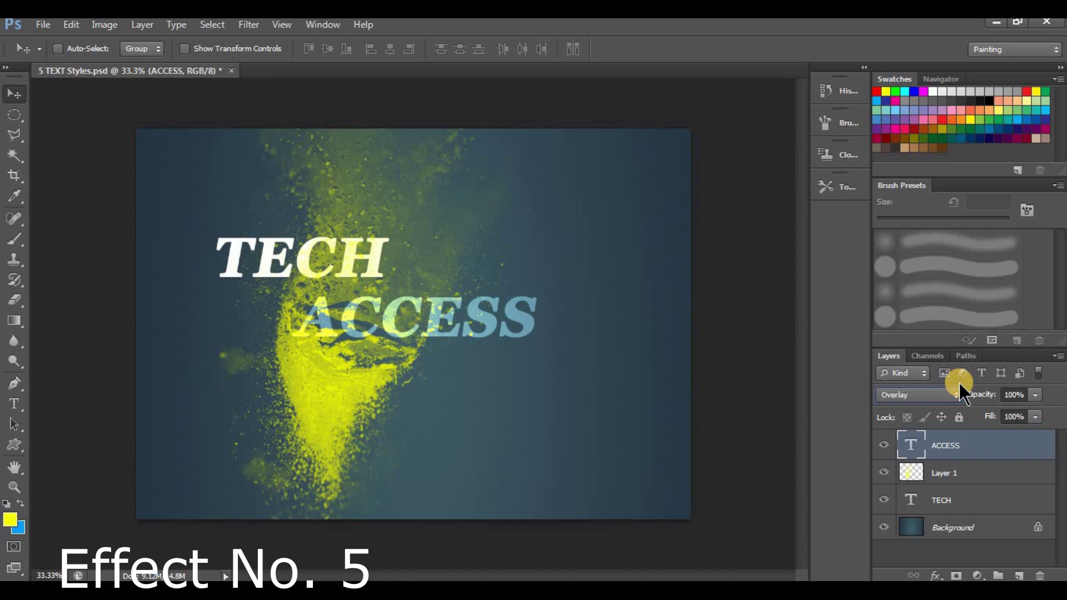
{"action": "key", "text": "Down"}
{"action": "key", "text": "Down"}
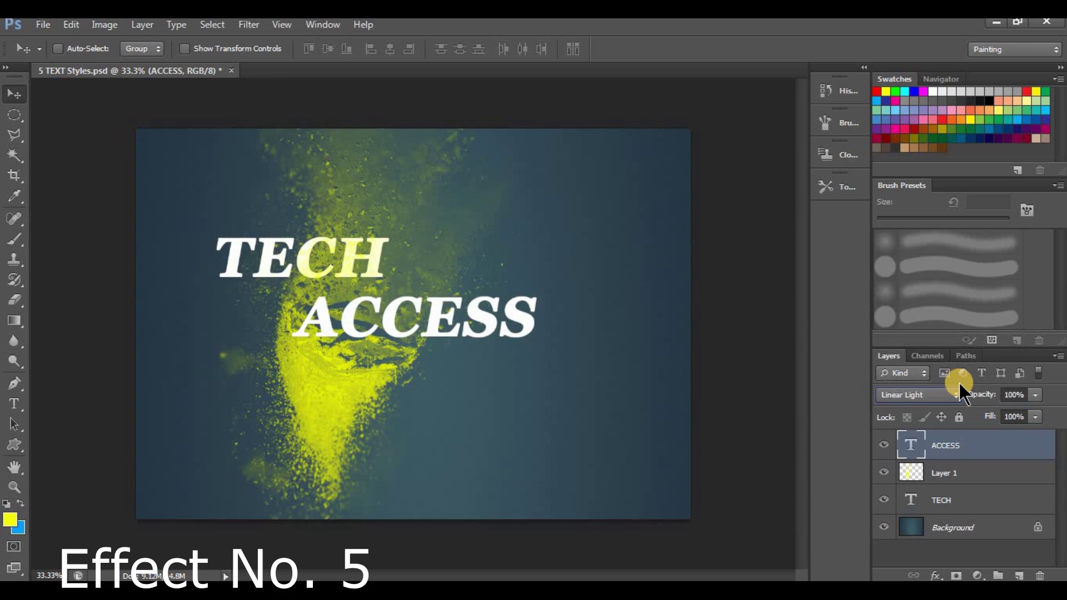
{"action": "key", "text": "Down"}
{"action": "key", "text": "Down"}
{"action": "key", "text": "Up"}
{"action": "key", "text": "Up"}
{"action": "key", "text": "Down"}
{"action": "key", "text": "Down"}
{"action": "left_click", "coordinate": [941, 498]}
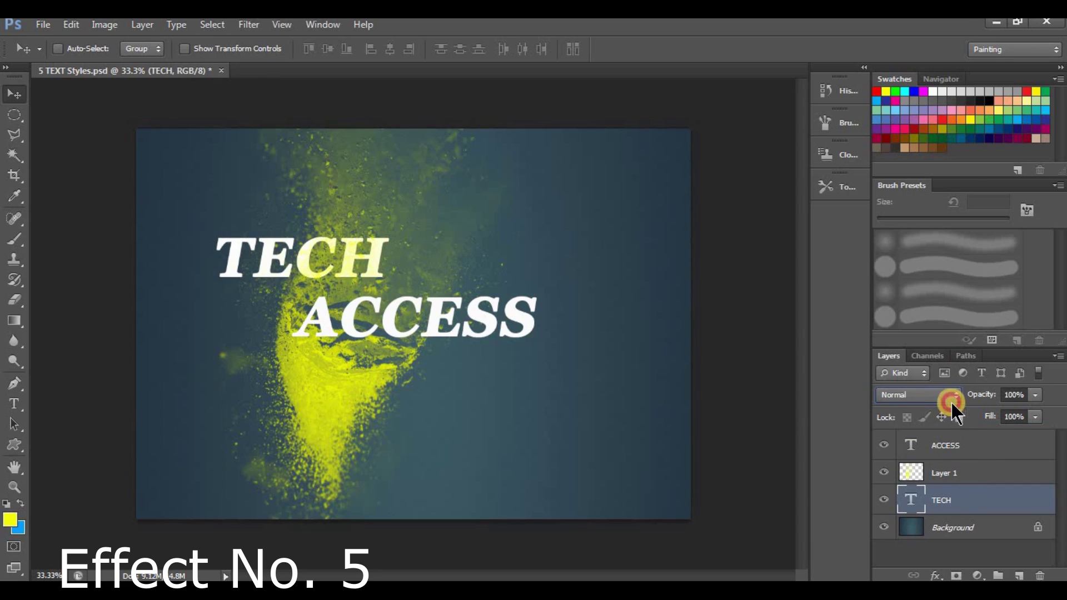
{"action": "left_click", "coordinate": [951, 397]}
{"action": "left_click", "coordinate": [914, 373]}
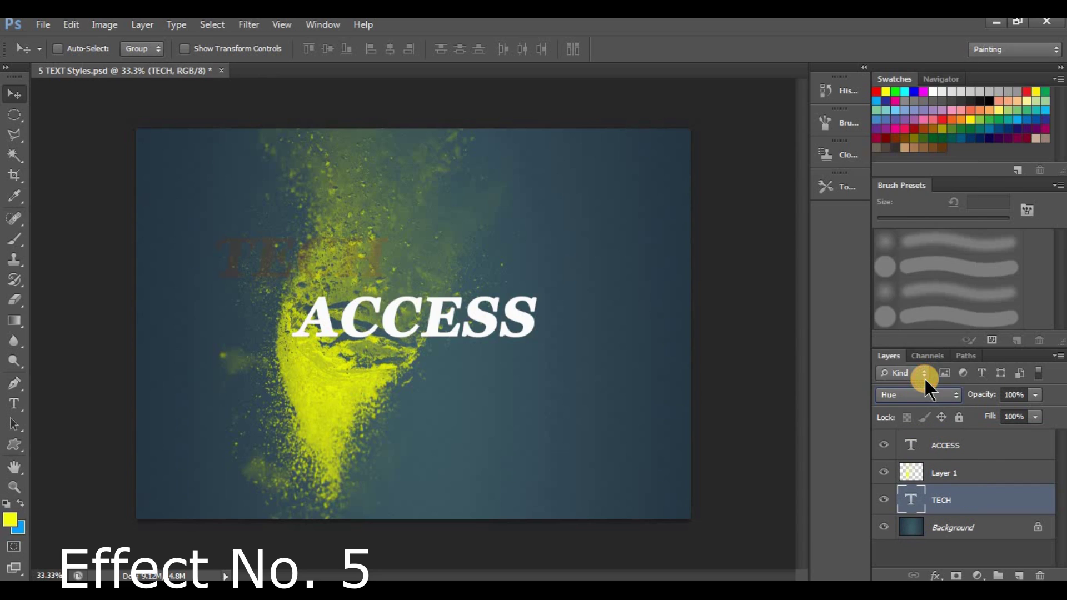
{"action": "key", "text": "Up"}
{"action": "key", "text": "Up"}
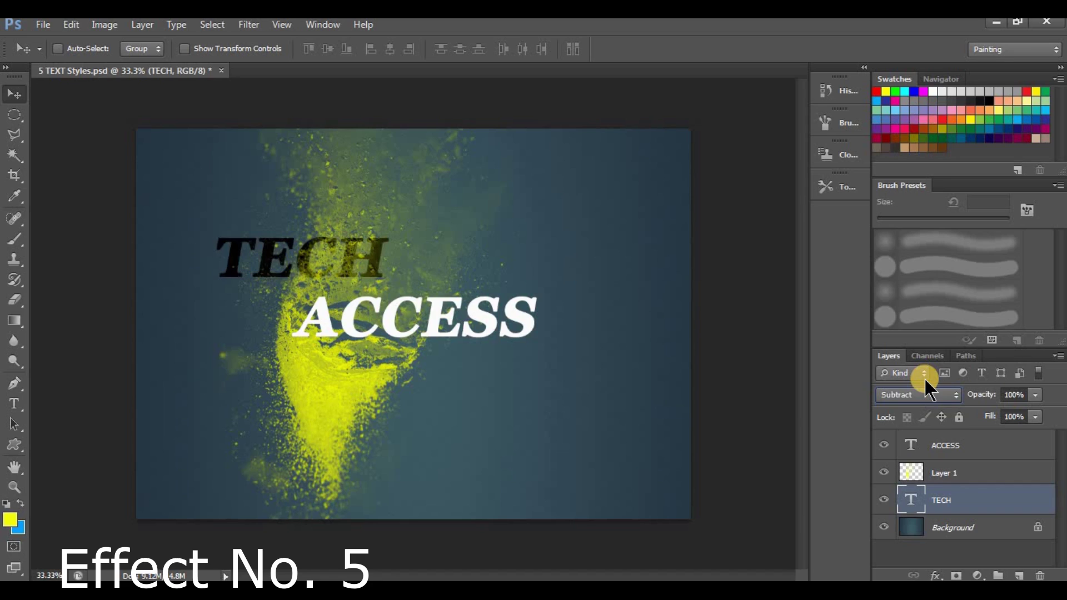
{"action": "key", "text": "Up"}
{"action": "key", "text": "Up"}
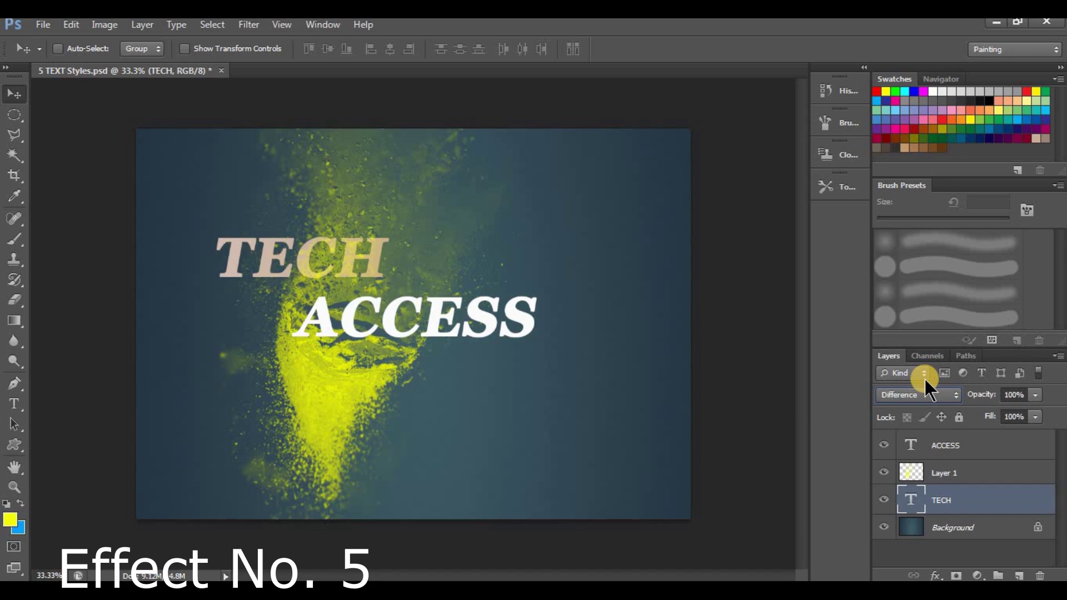
{"action": "key", "text": "Up"}
{"action": "key", "text": "Up"}
{"action": "key", "text": "Up"}
{"action": "key", "text": "Up"}
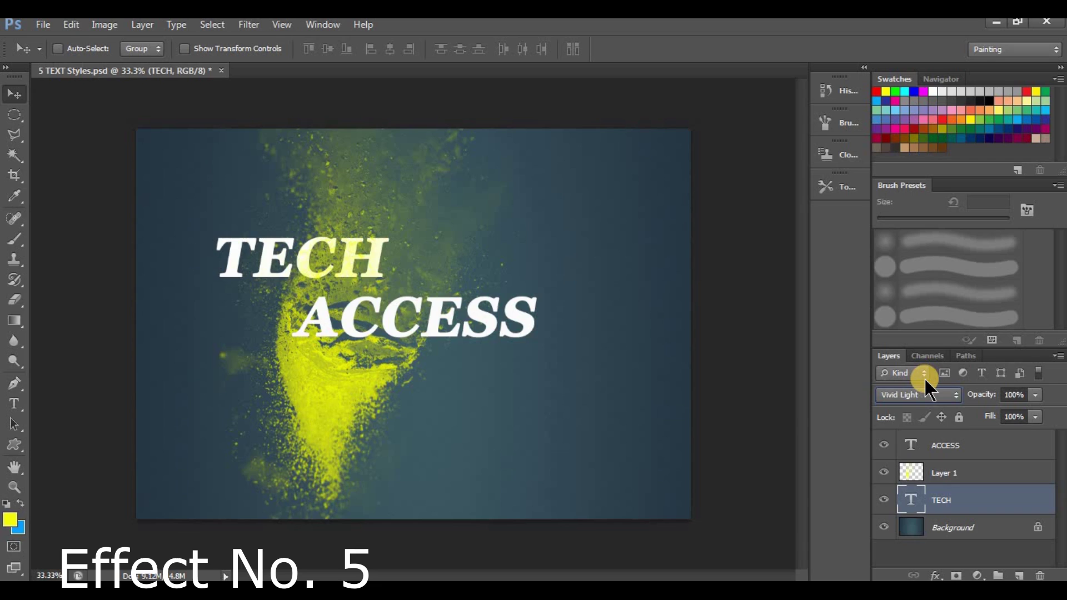
{"action": "key", "text": "Up"}
{"action": "key", "text": "Up"}
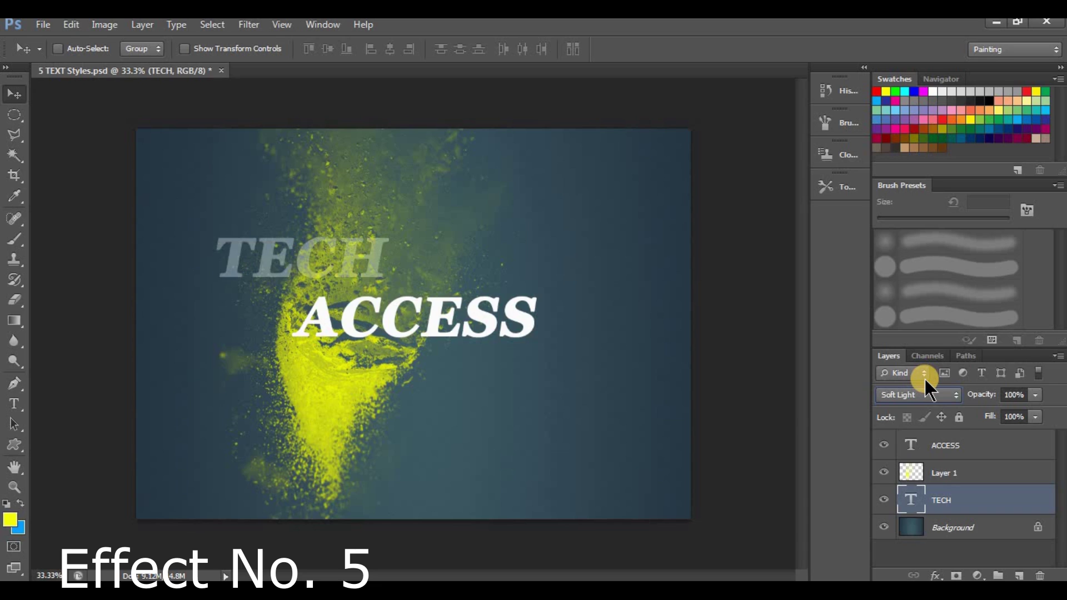
{"action": "left_click", "coordinate": [1012, 395]}
{"action": "key", "text": "Up"}
{"action": "key", "text": "Up"}
{"action": "key", "text": "Up"}
{"action": "key", "text": "Up"}
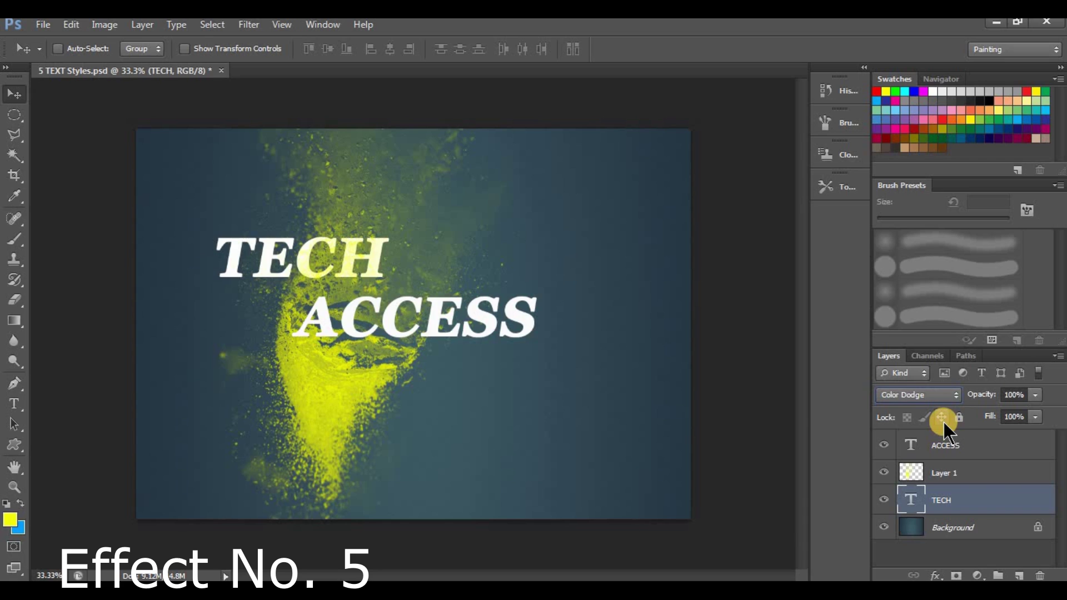
{"action": "key", "text": "Up"}
{"action": "key", "text": "Up"}
{"action": "key", "text": "Up"}
{"action": "key", "text": "Up"}
{"action": "key", "text": "Up"}
{"action": "key", "text": "Up"}
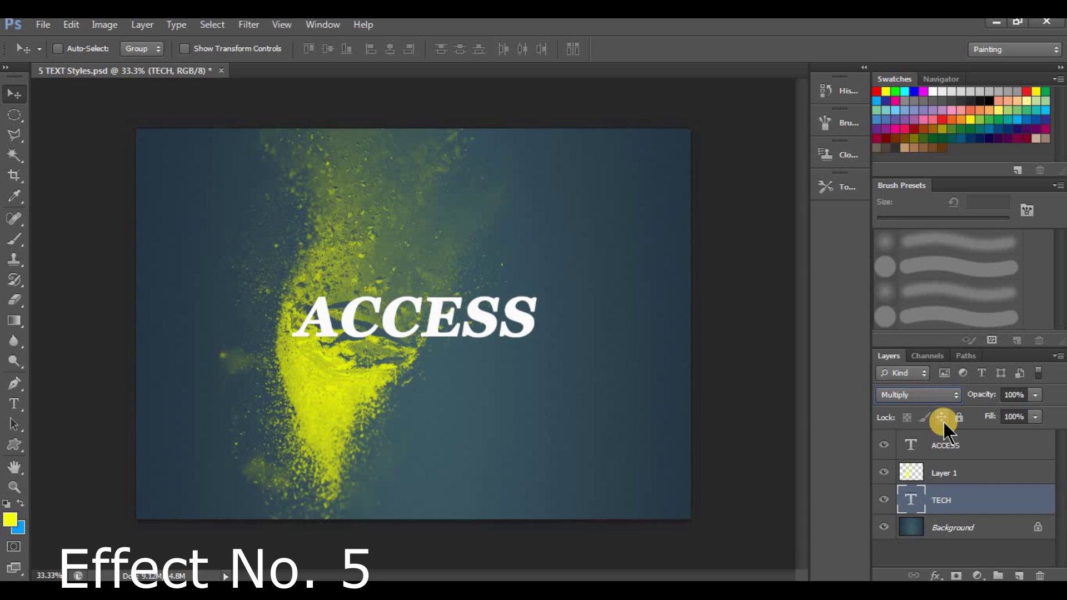
{"action": "key", "text": "Up"}
{"action": "key", "text": "Up"}
{"action": "key", "text": "Up"}
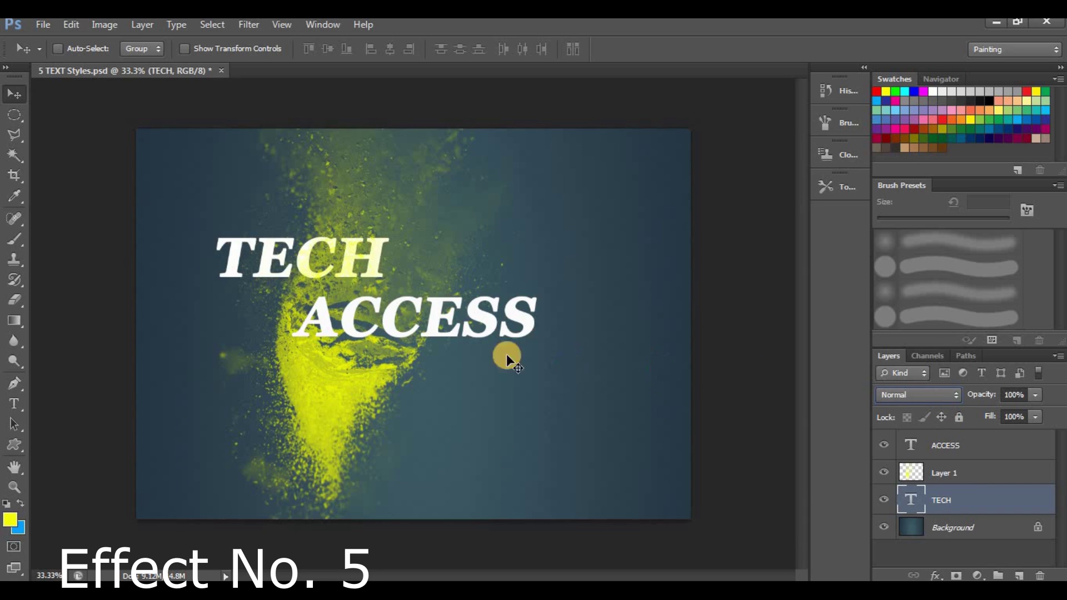